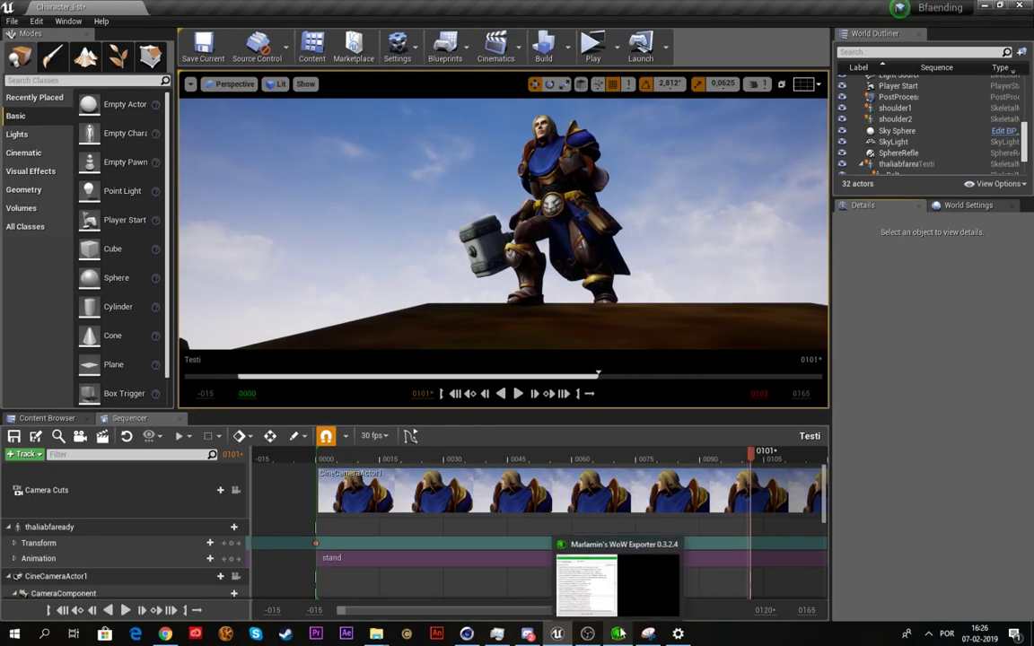
Step: Switch to Marlamin's WoW Exporter and filter the model list by "Garrison"
click(617, 633)
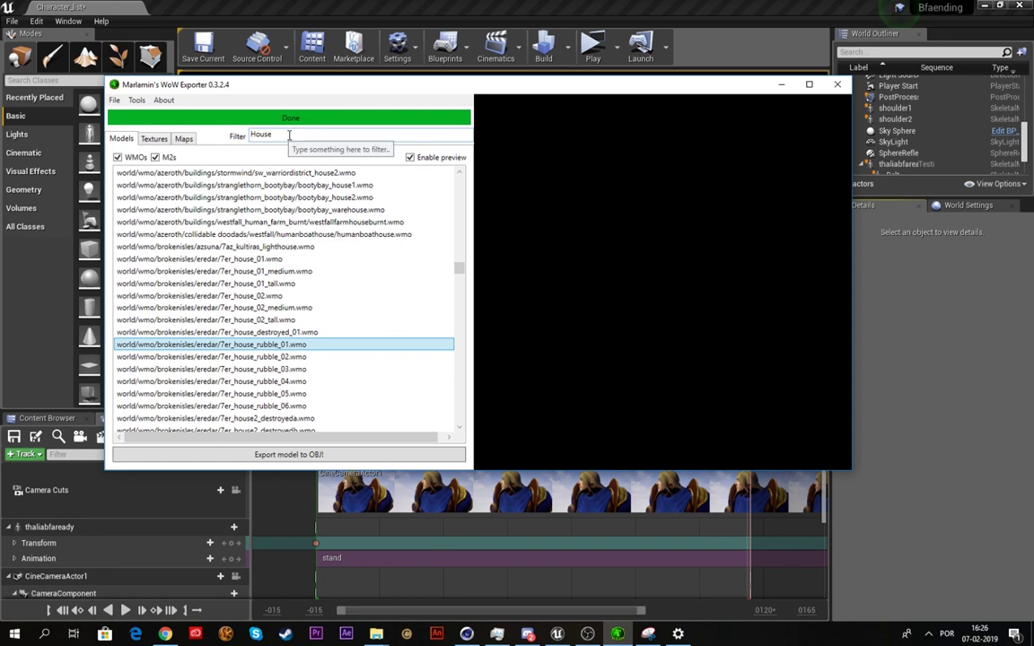
drag(291, 135, 256, 139)
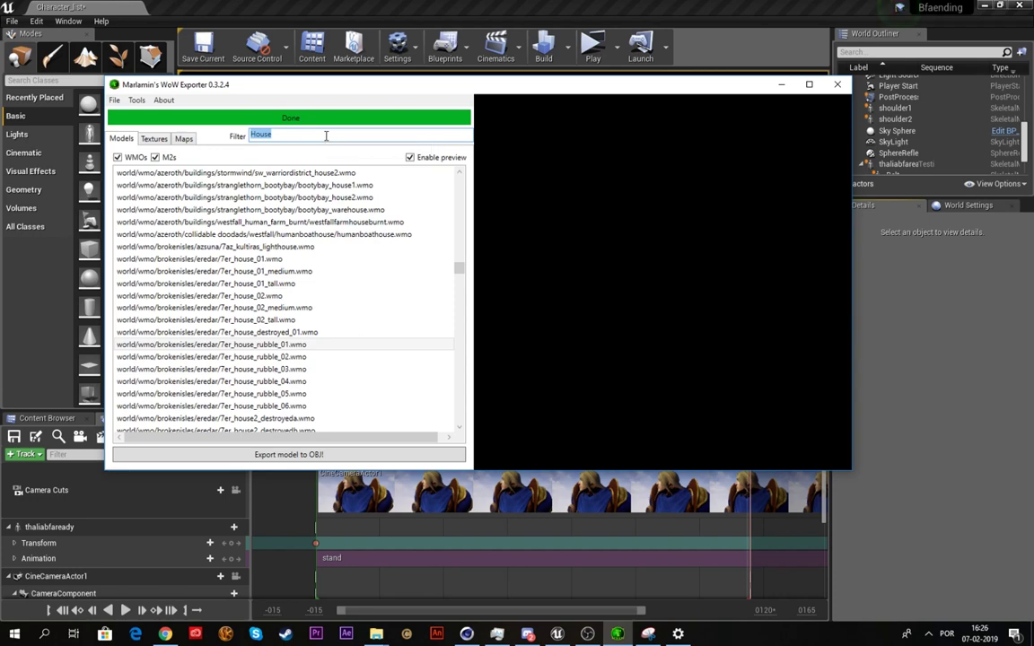
text(Garrissomn)
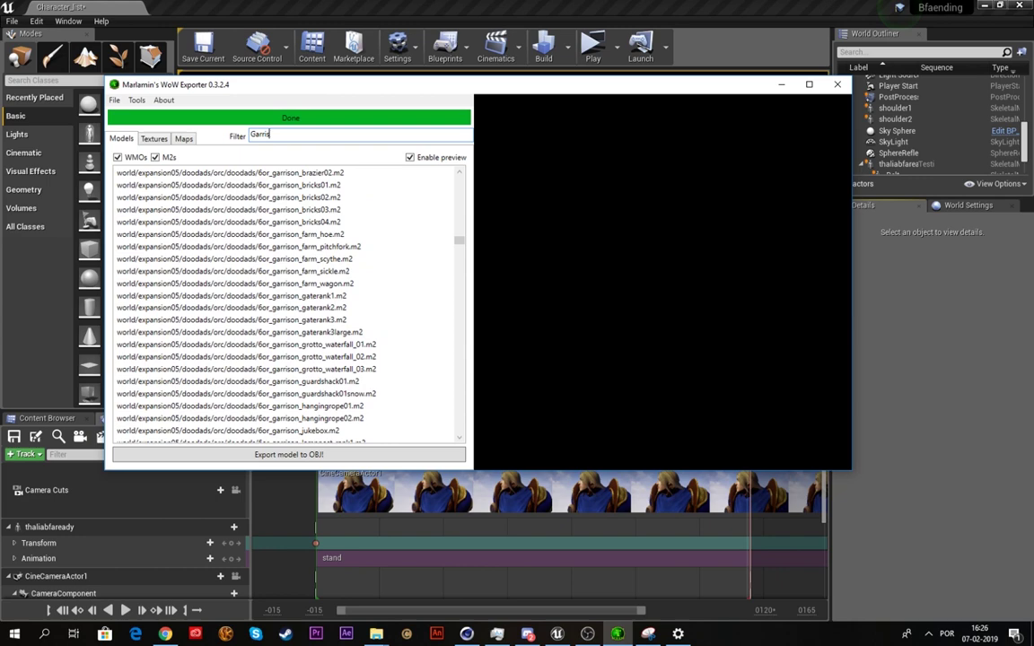
key(BackSpace)
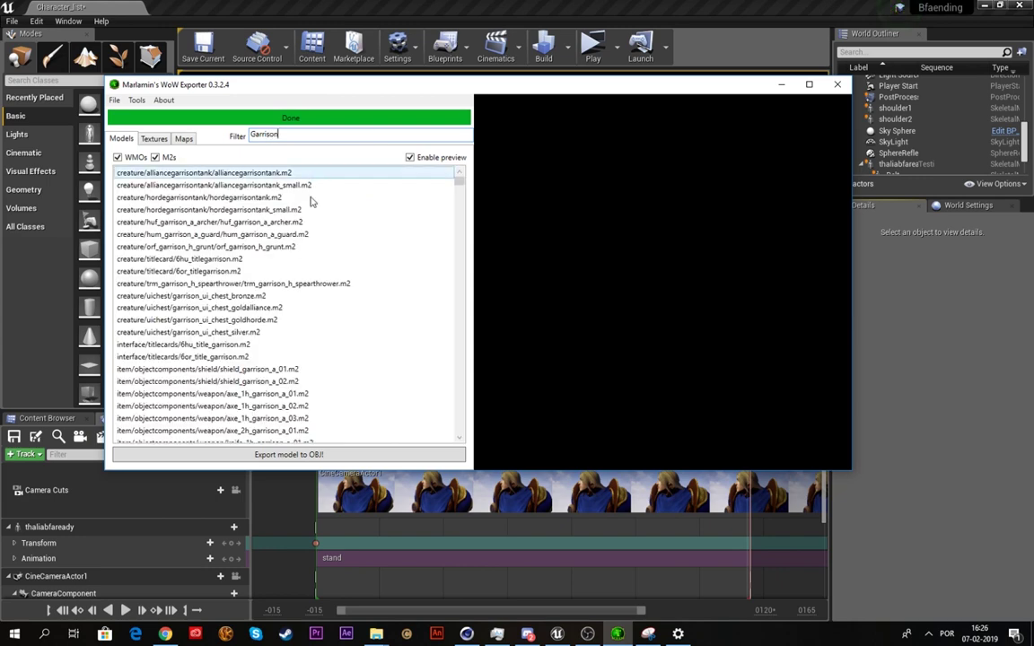
Step: Find world/wmo/draenor/orc/6or_garrison_inn_v1.wmo among the garrison models and export it to OBJ
scroll(312, 201, down, 10)
scroll(337, 300, down, 15)
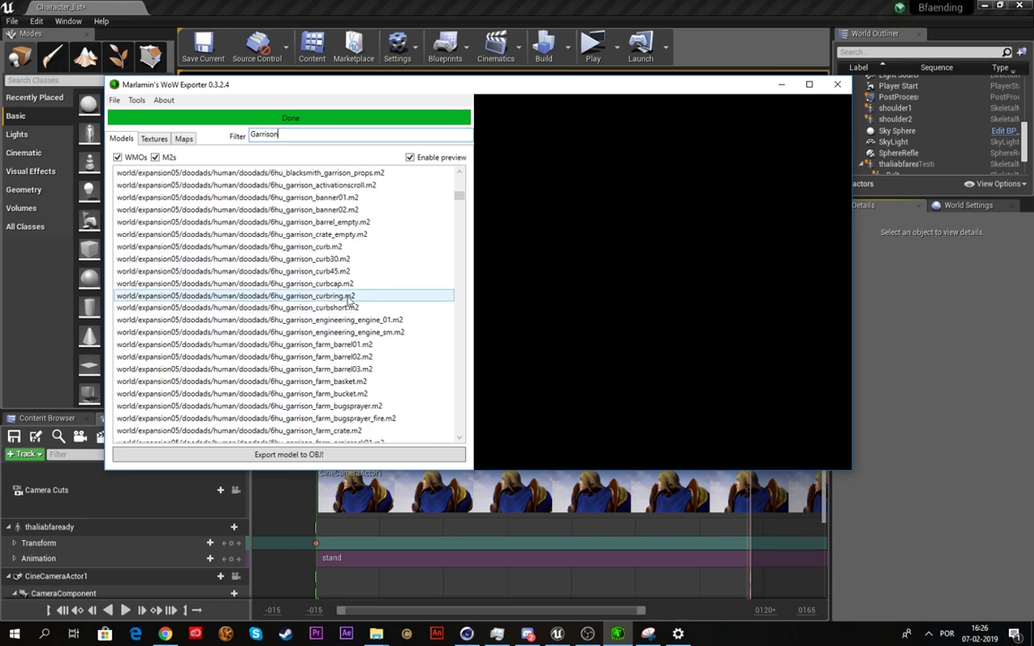
scroll(345, 244, down, 15)
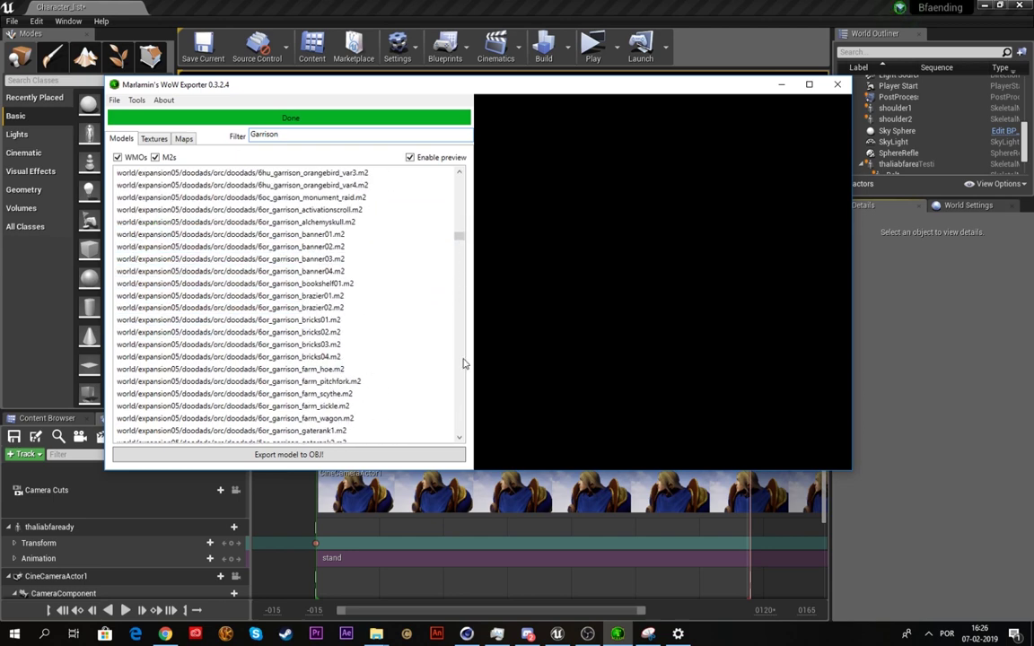
drag(460, 236, 483, 376)
click(323, 370)
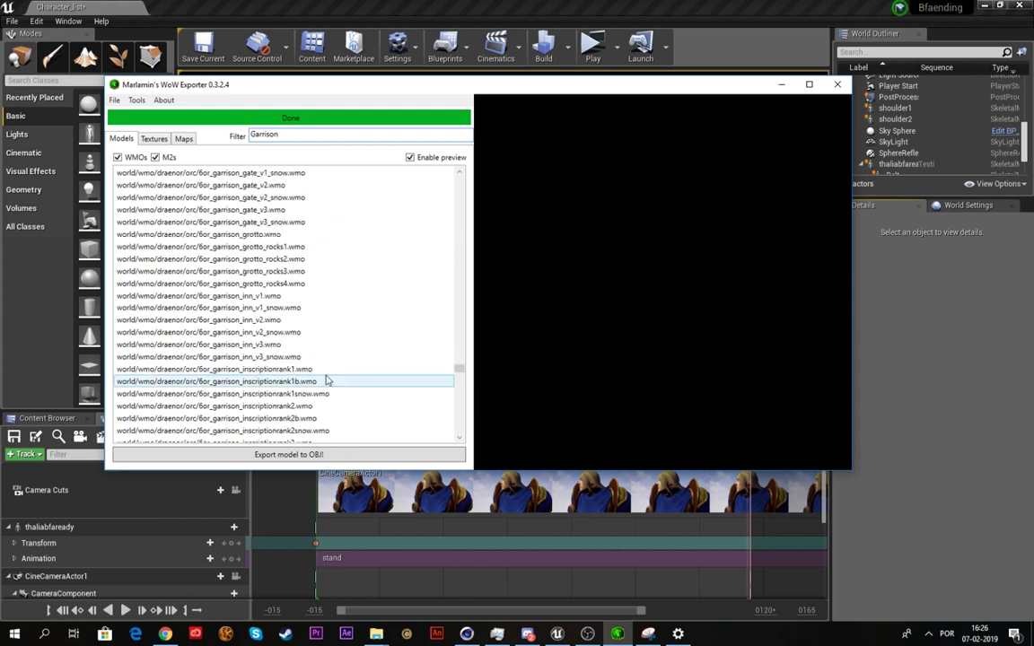
click(272, 296)
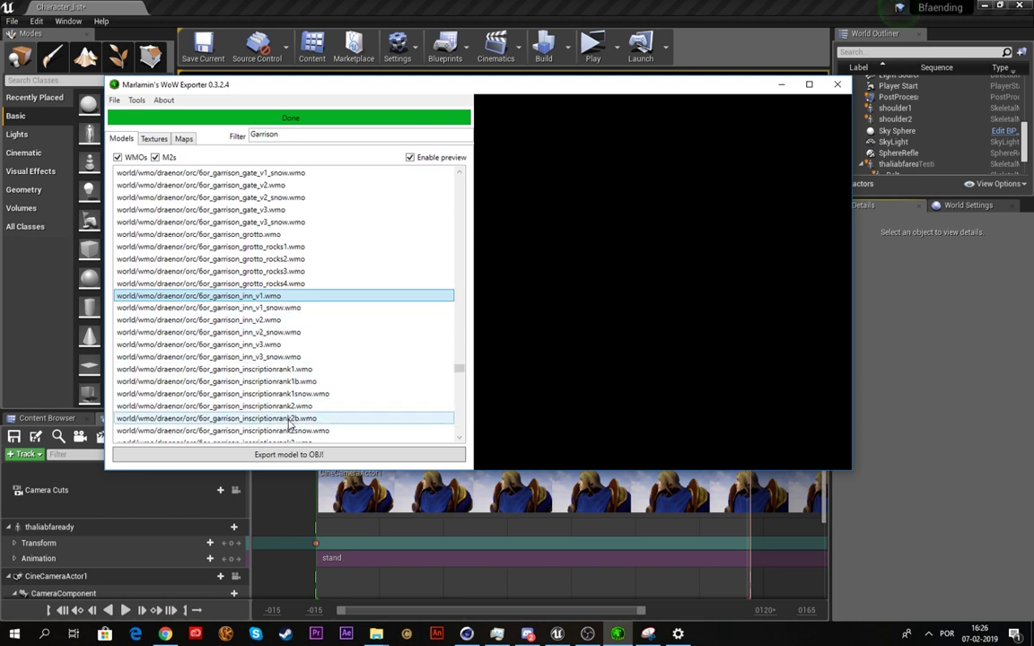
click(294, 455)
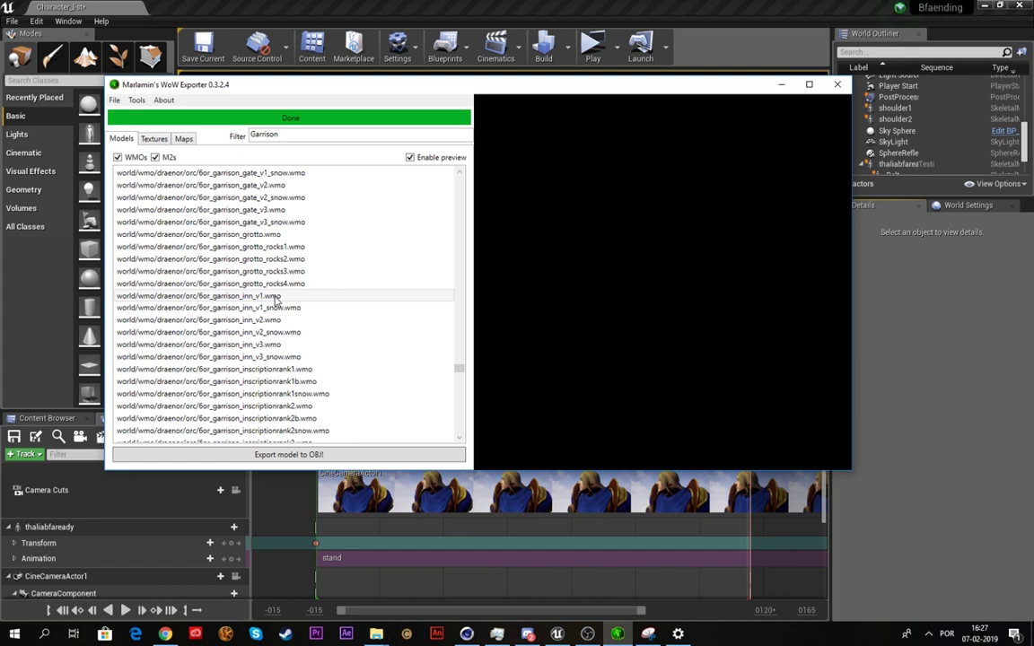
Step: Show the exporter's map list and clear the Garrison filter
click(184, 140)
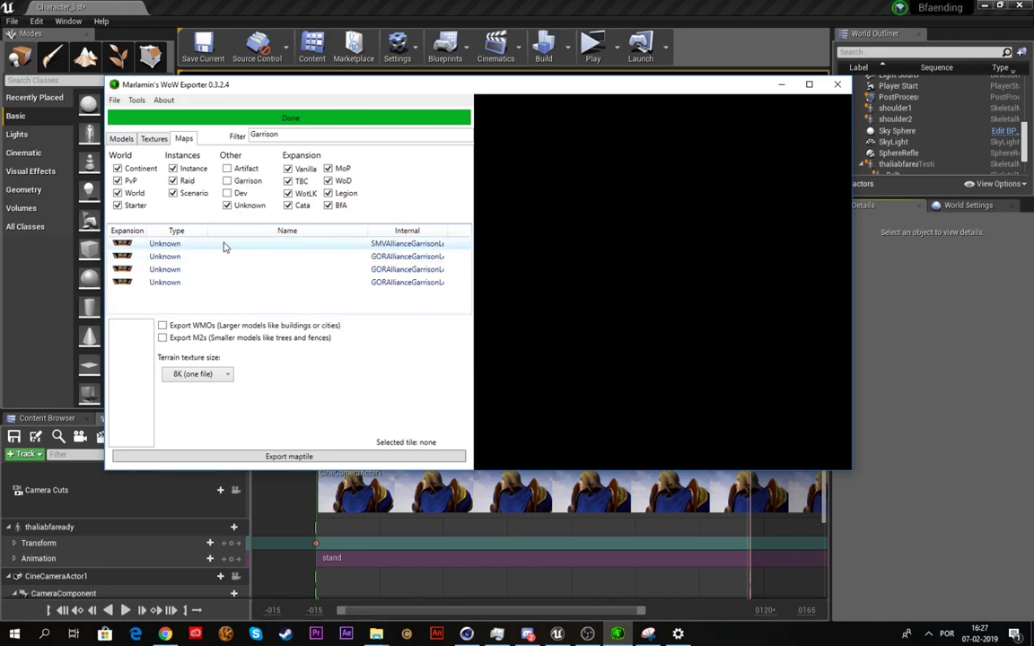
click(376, 634)
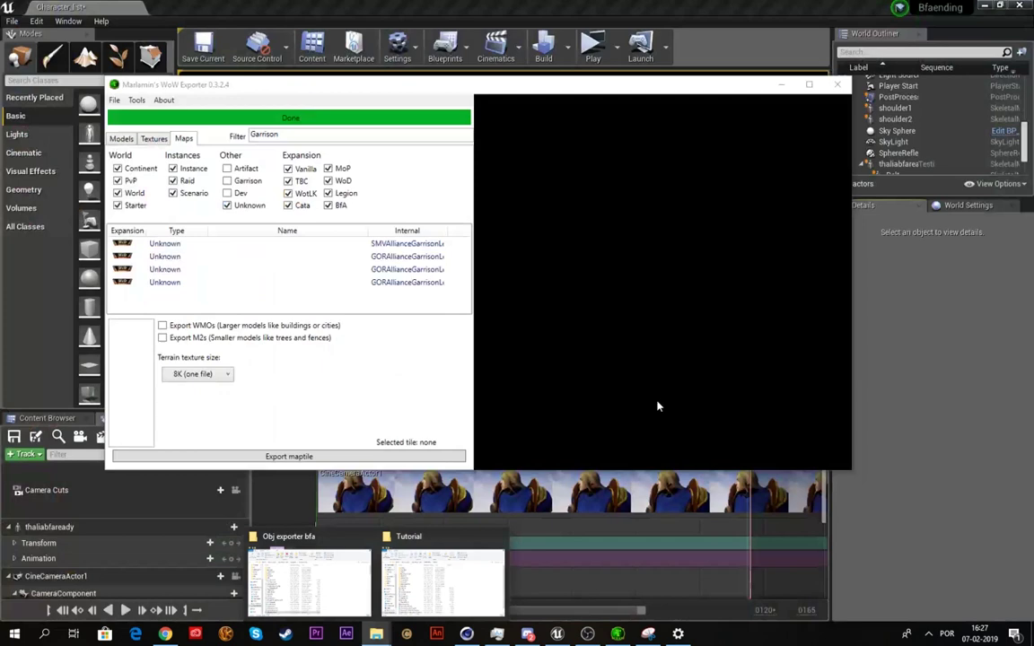
click(319, 295)
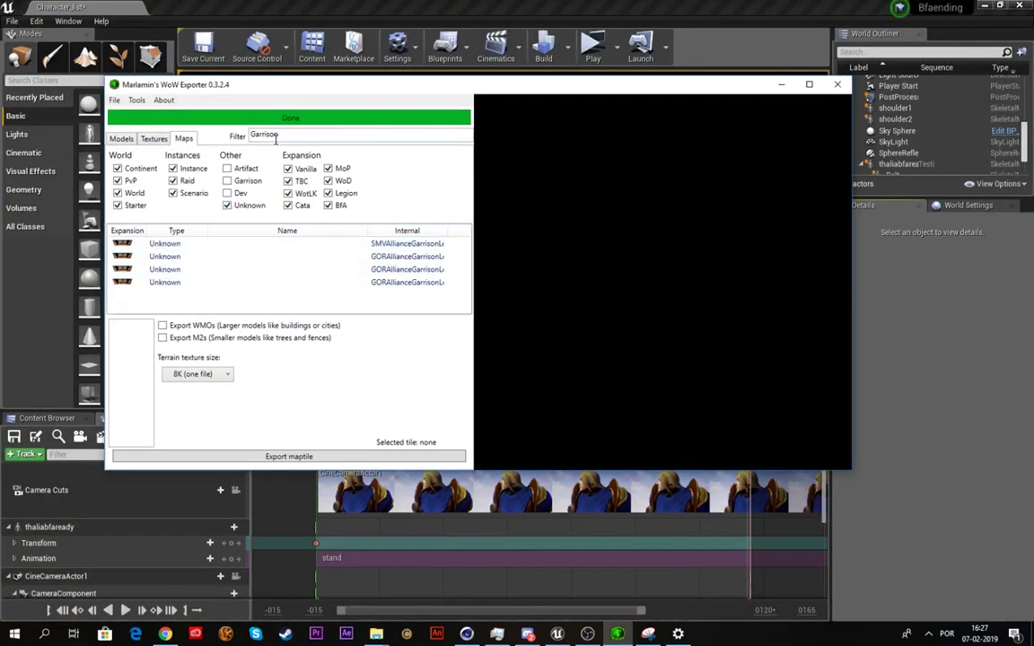
drag(280, 134, 67, 143)
key(BackSpace)
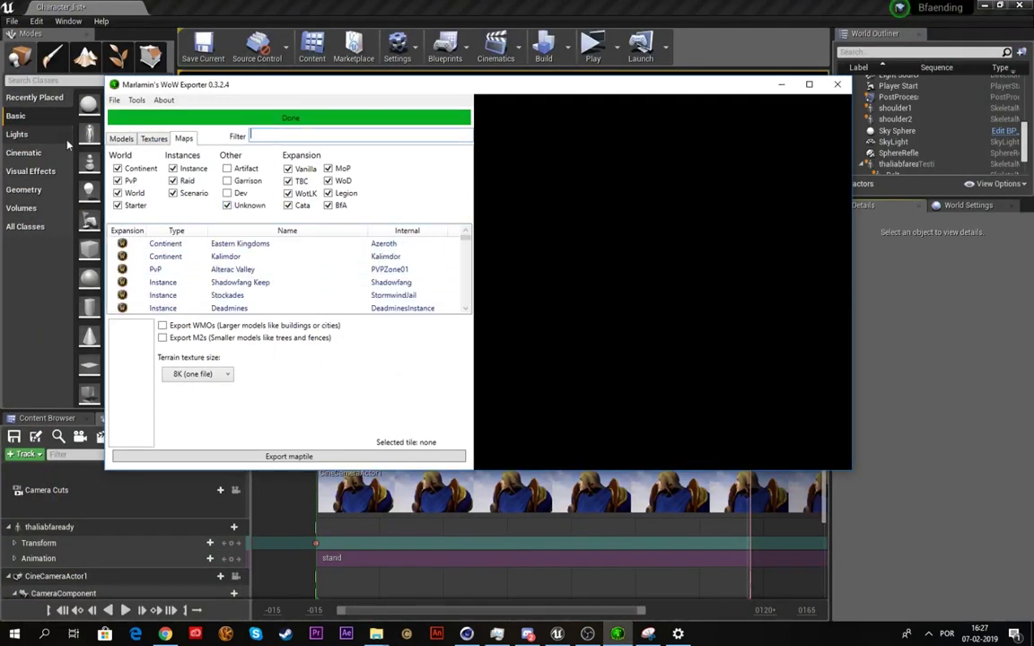
Step: Select the Eastern Kingdoms continent and preview its map tiles, from 36_20 through 33_25
click(216, 248)
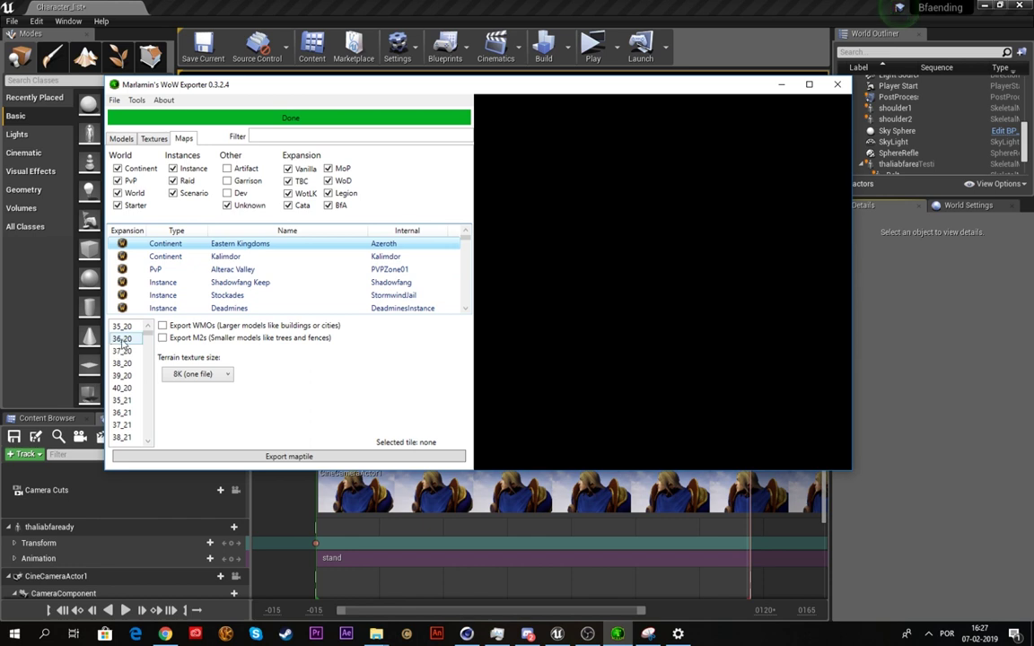
click(124, 339)
scroll(135, 428, down, 4)
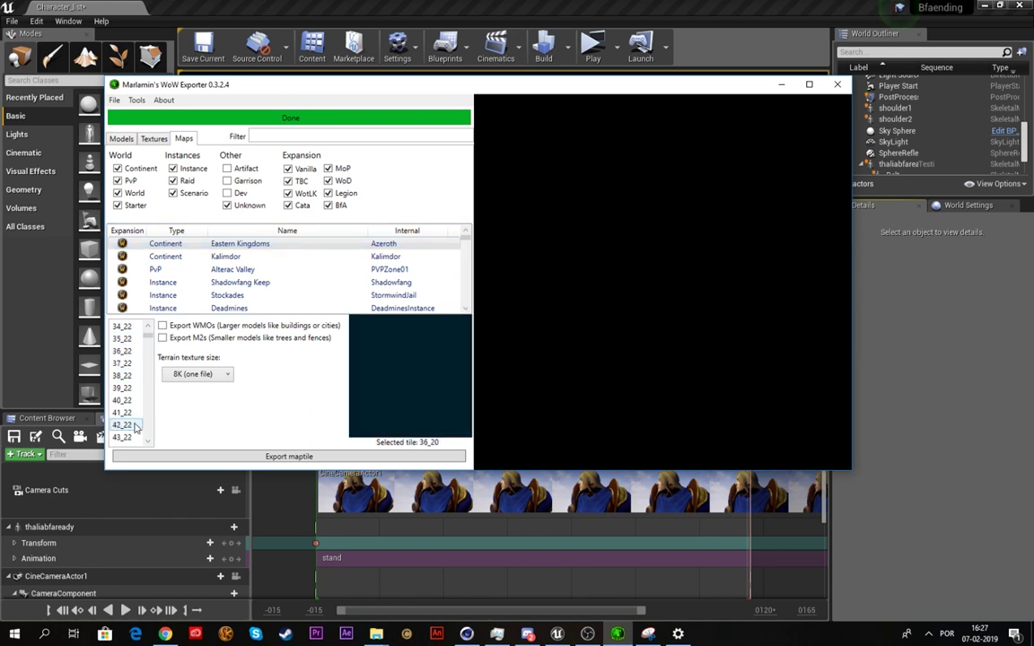
scroll(135, 428, down, 5)
click(134, 428)
scroll(135, 428, down, 5)
click(134, 428)
scroll(135, 428, down, 4)
click(135, 428)
scroll(134, 428, down, 2)
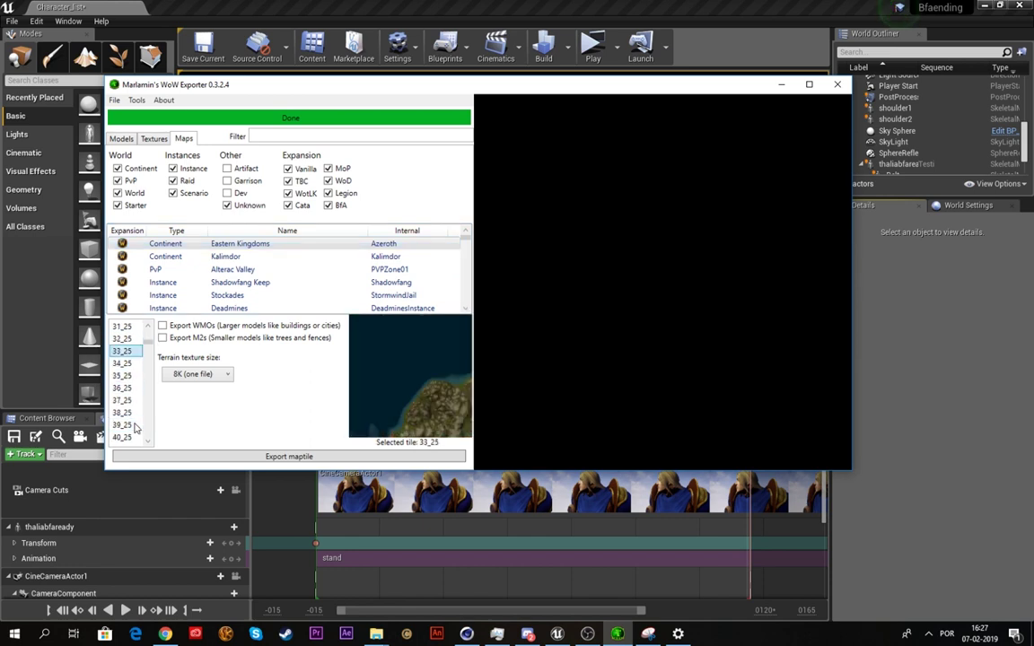
Step: Compare the Eastern Kingdoms tiles between 37_25 and 43_25, and select tile 43_25
scroll(135, 428, down, 2)
click(134, 401)
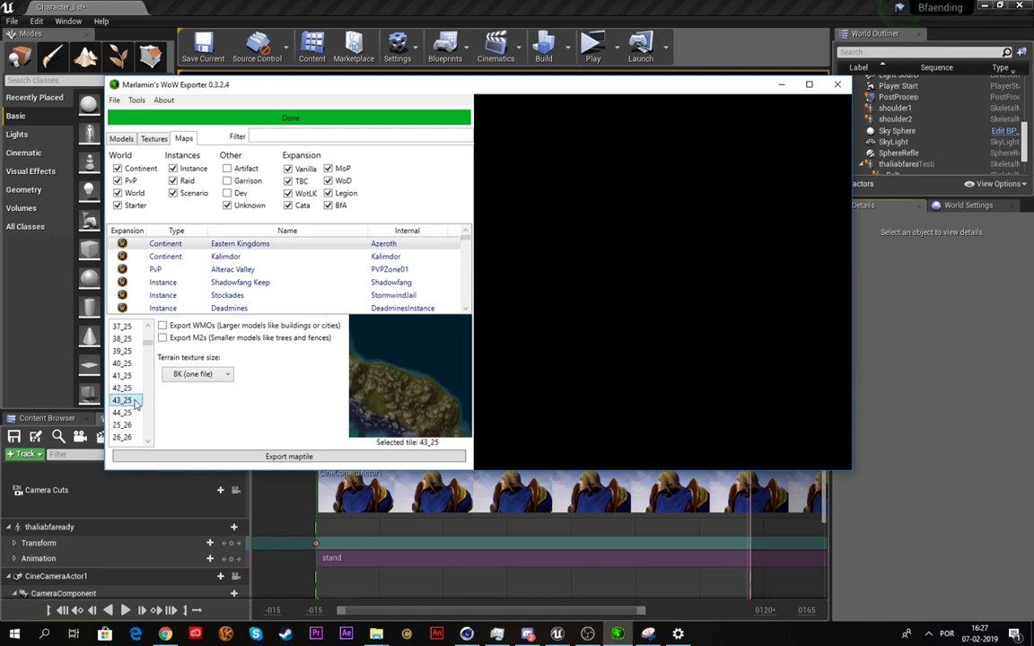
click(137, 377)
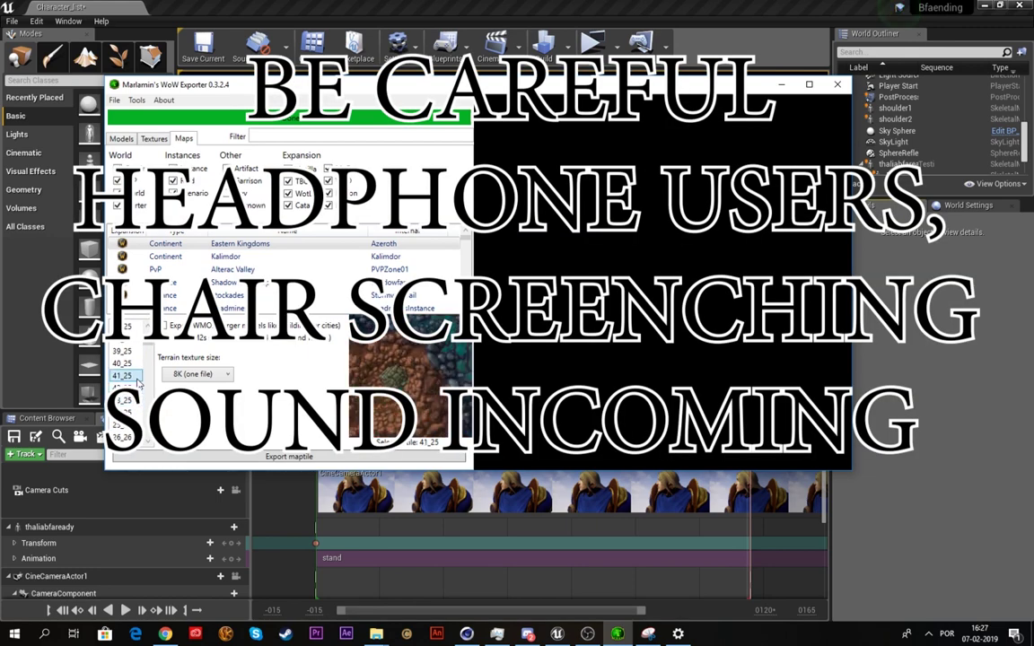
click(134, 351)
click(134, 338)
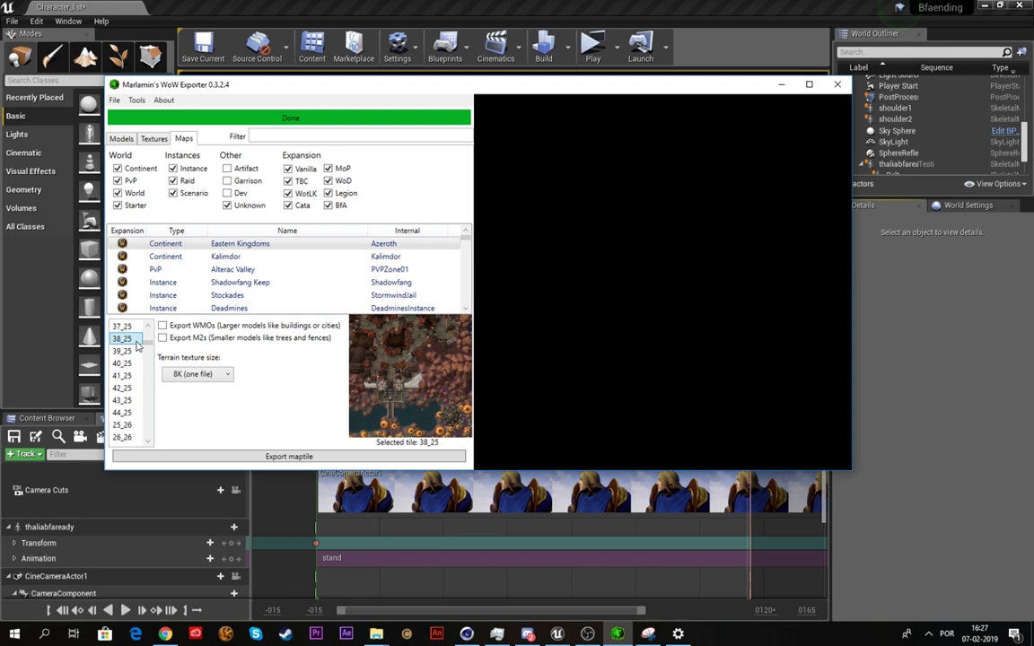
click(135, 327)
click(126, 400)
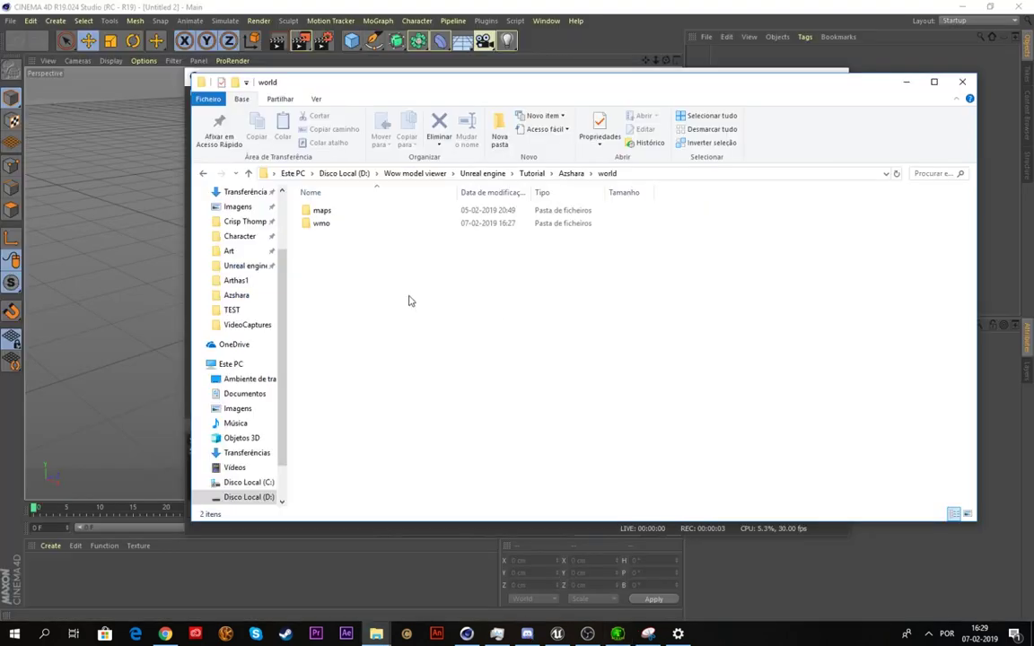
Step: Open the exported maps\azeroth folder and select azeroth_43_25.obj
click(337, 223)
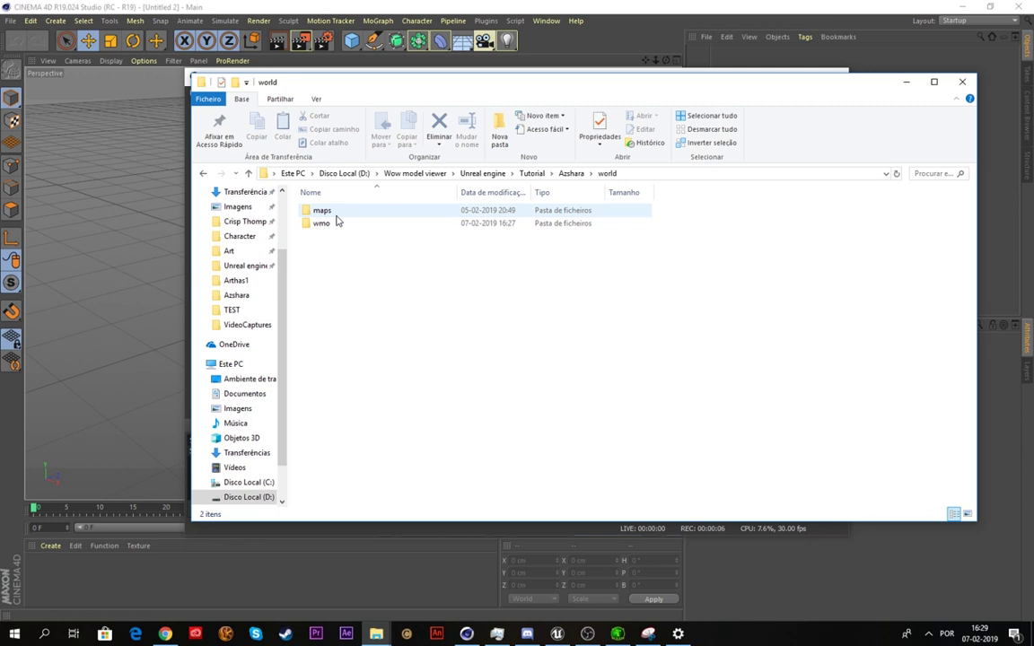
double_click(339, 217)
double_click(343, 213)
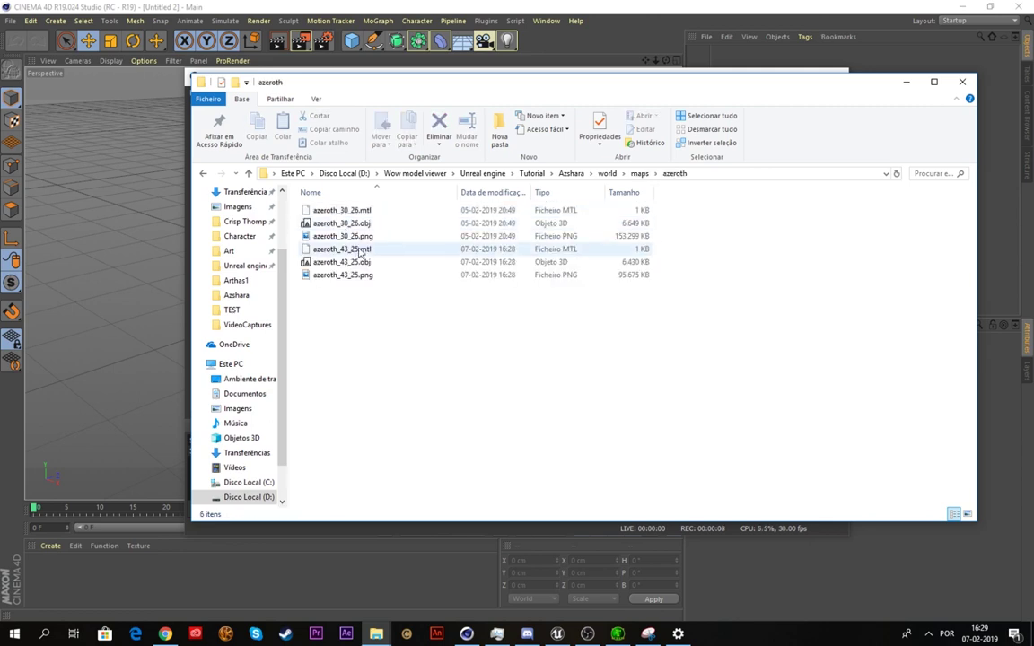
click(350, 263)
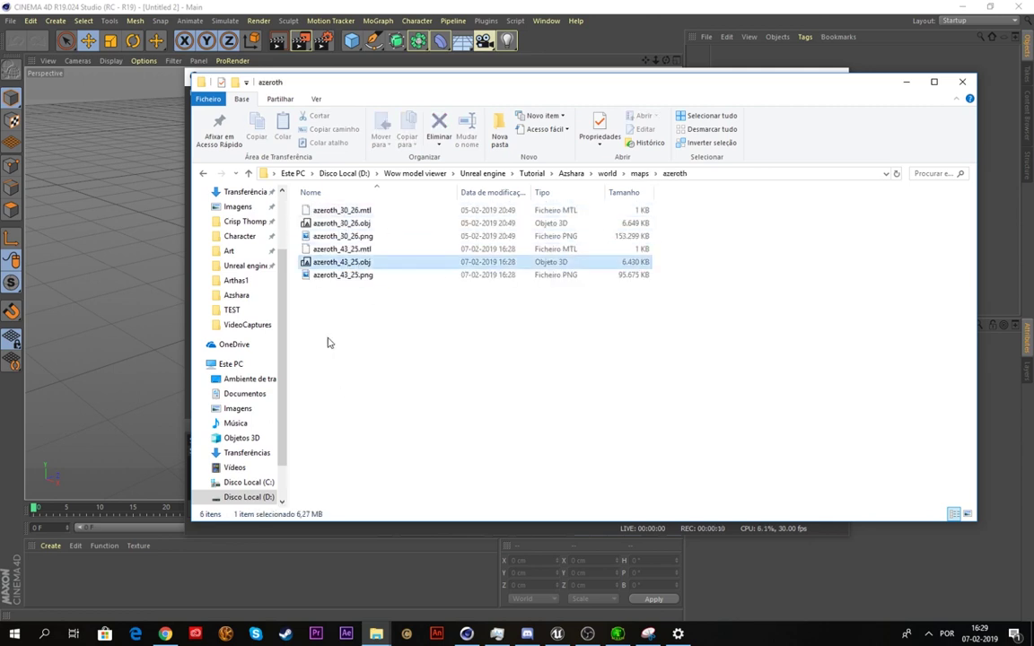
drag(341, 262, 350, 262)
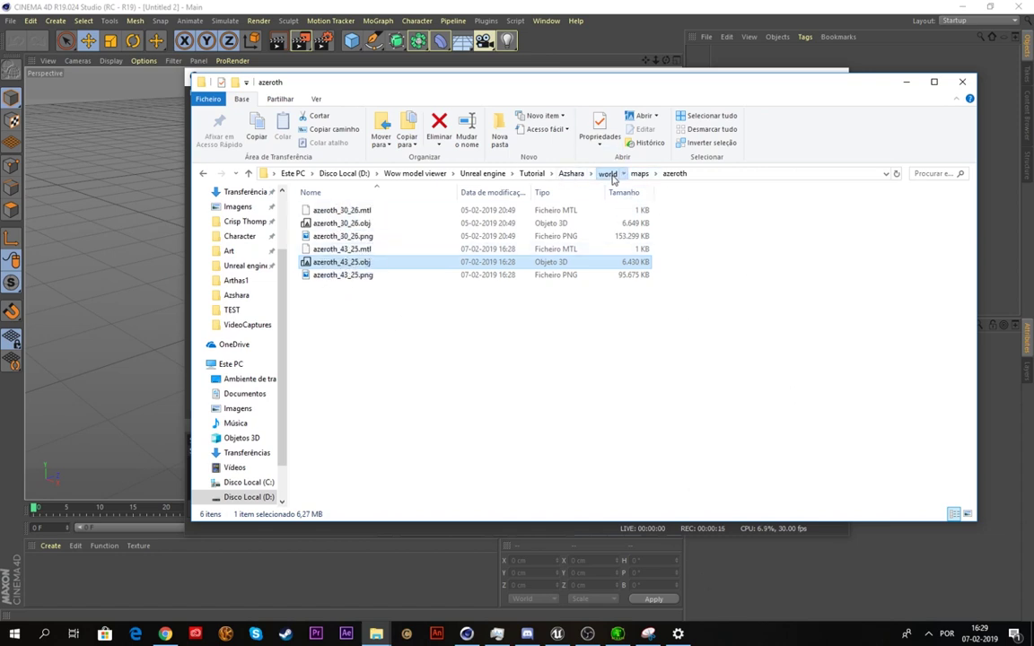
Step: Go to the world\wmo\draenor\orc export folder and search it for "inn"
click(609, 174)
double_click(369, 223)
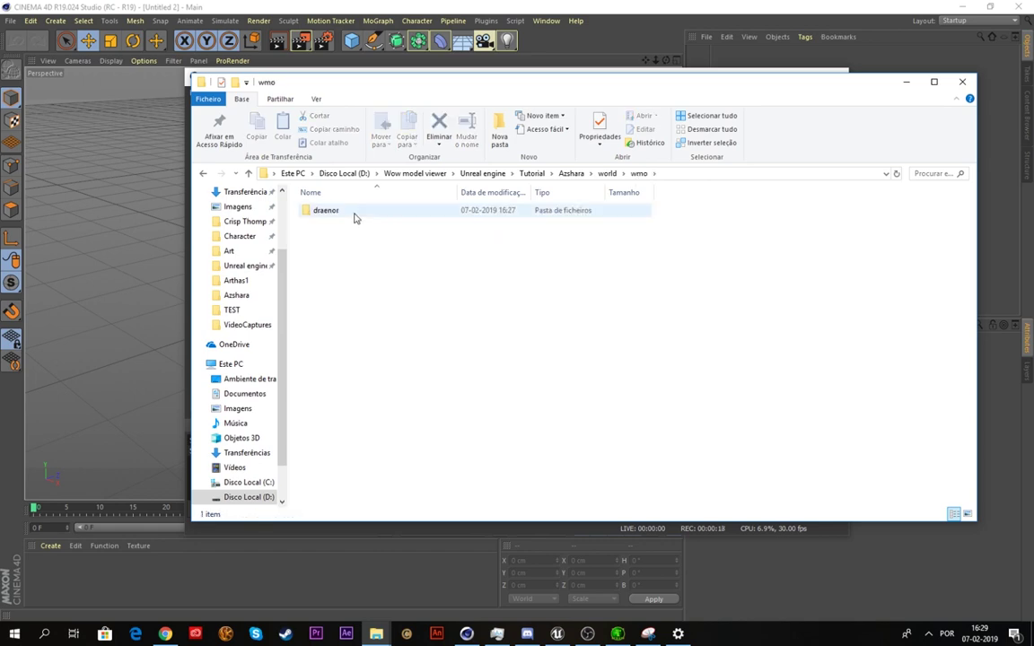
double_click(354, 214)
double_click(333, 214)
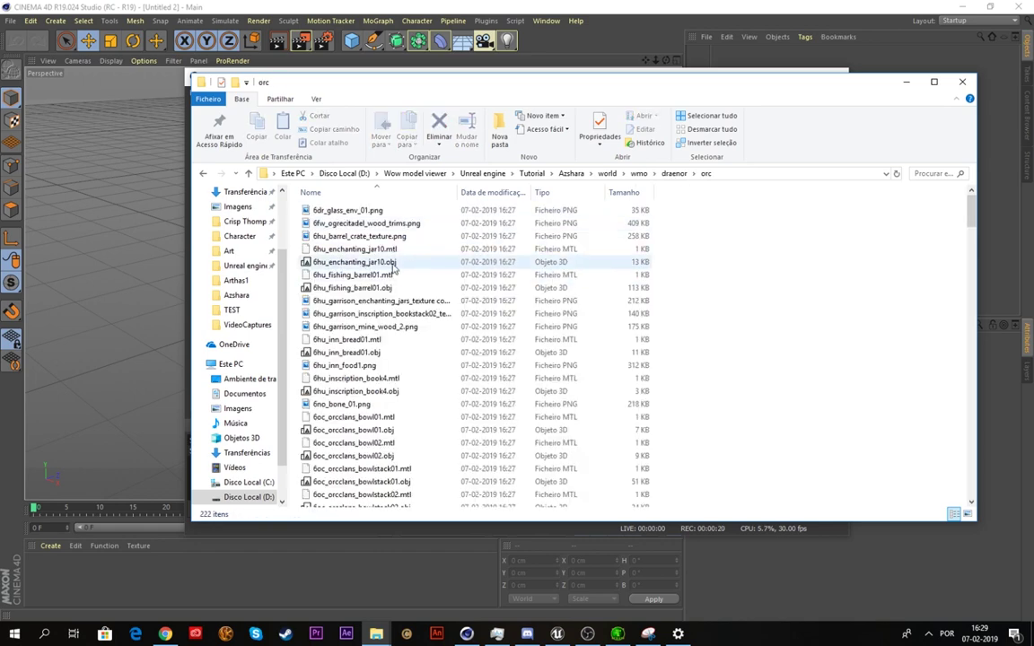
scroll(465, 296, down, 15)
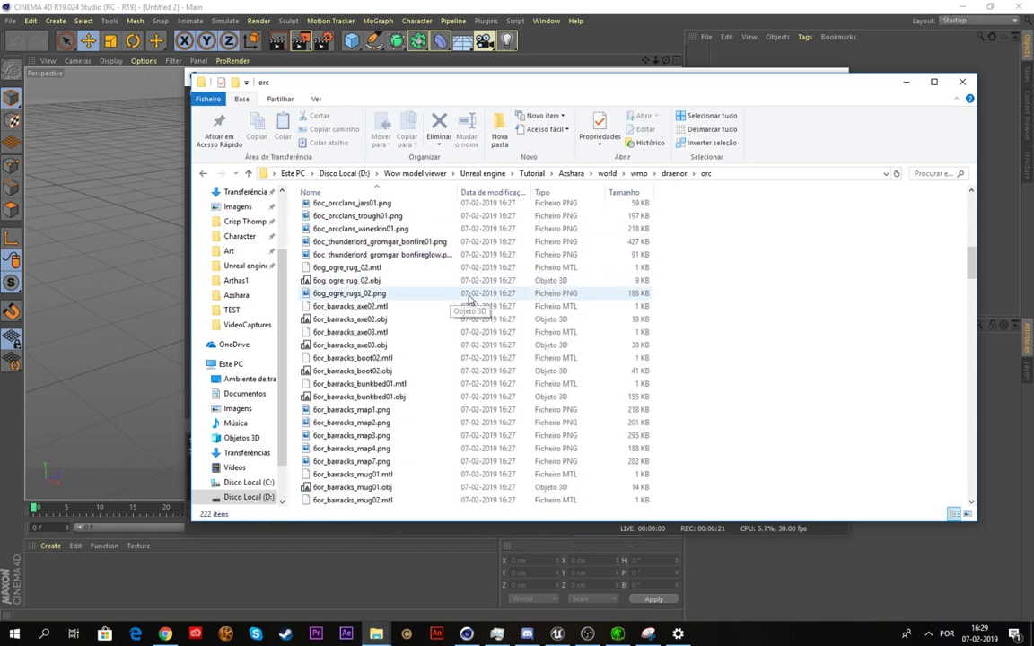
click(933, 173)
text(inn)
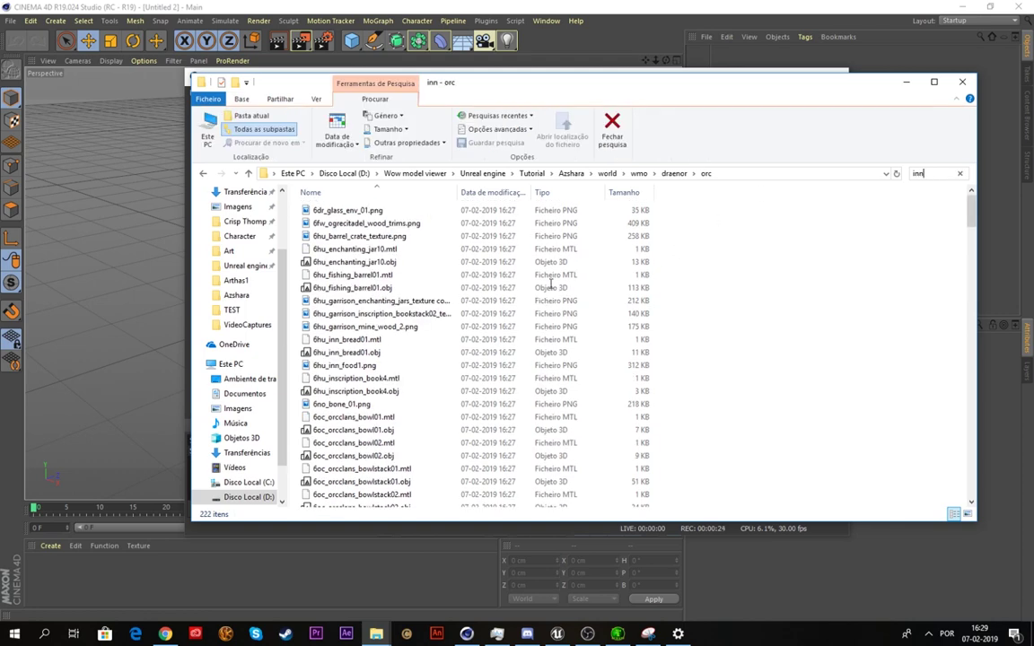
Step: Import 6or_garrison_inn_v1.obj into Cinema 4D with the Default OBJ import preset
click(395, 201)
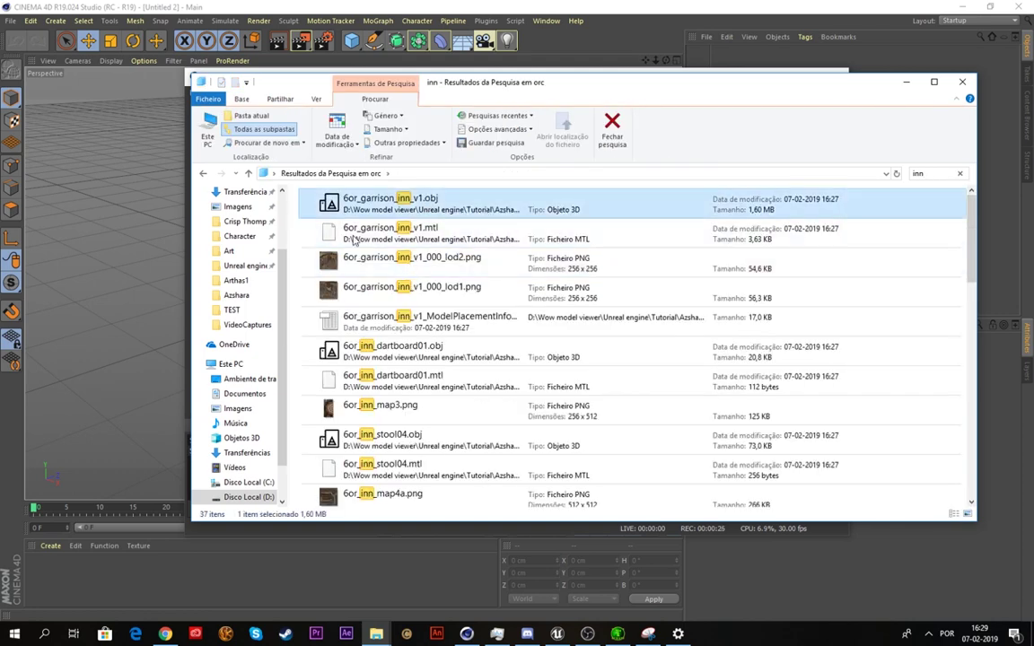
drag(354, 240, 121, 276)
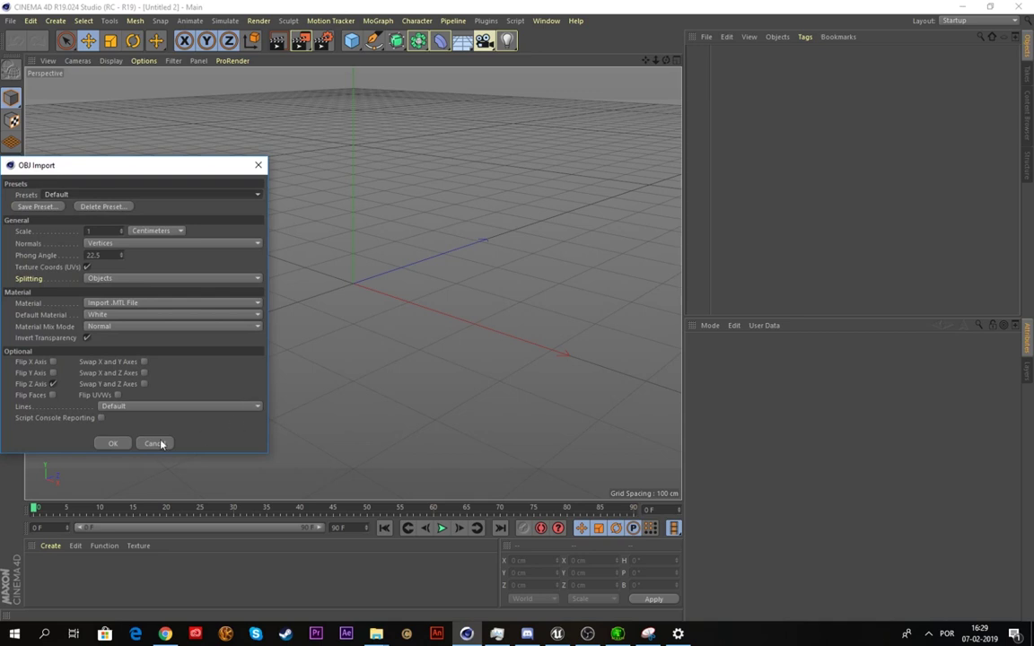
click(110, 443)
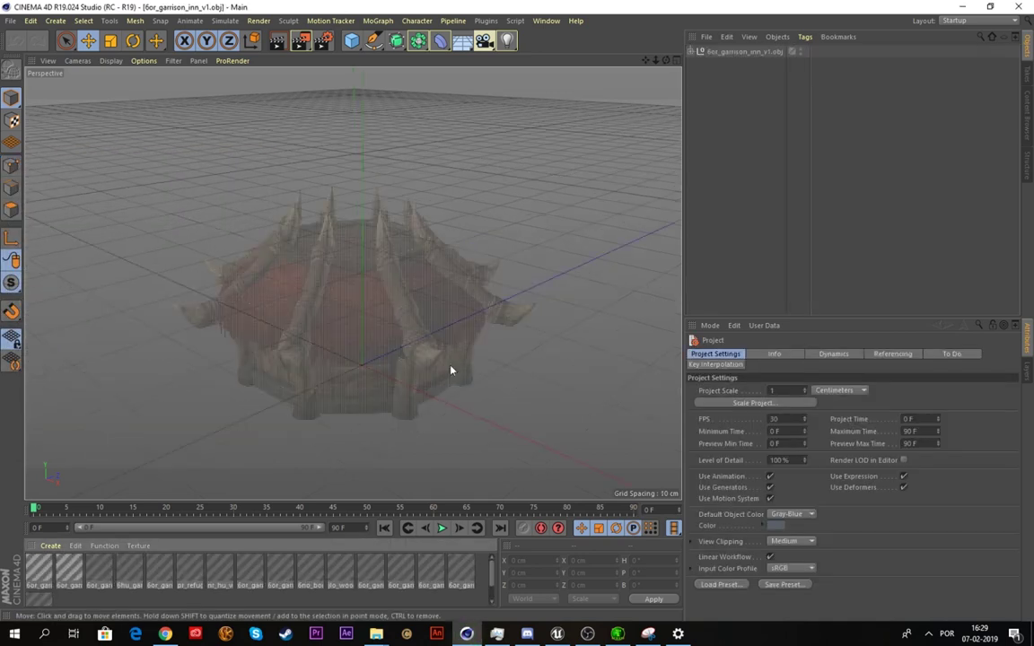
Step: Turn off the Reflectance, Transparency and Alpha channels for all of the imported inn's materials
alt+drag(451, 370, 416, 357)
click(37, 571)
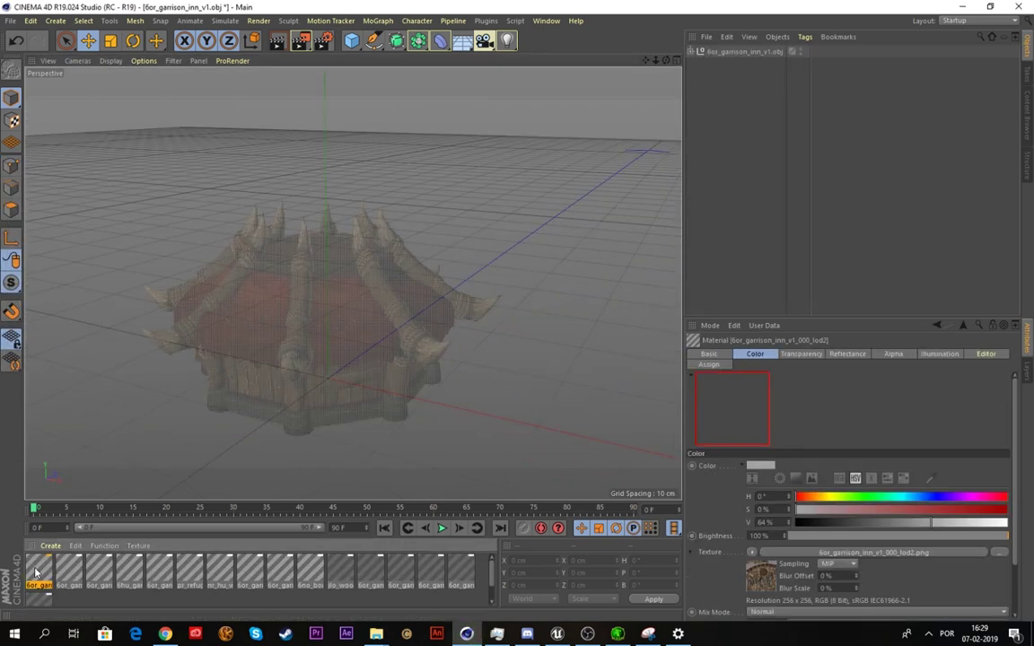
key(ctrl+a)
click(718, 359)
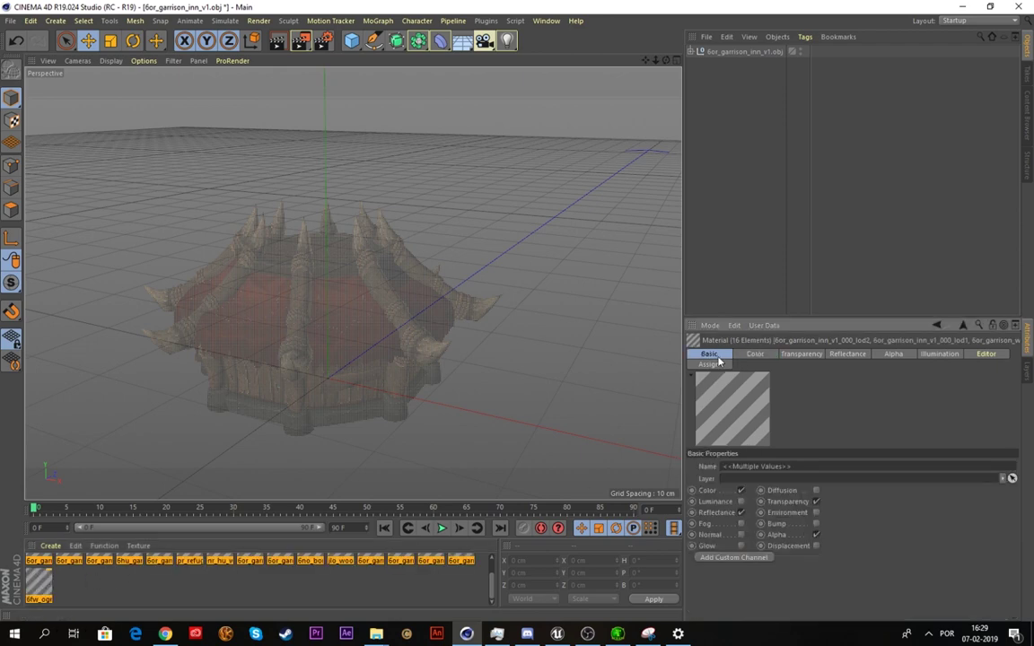
click(741, 512)
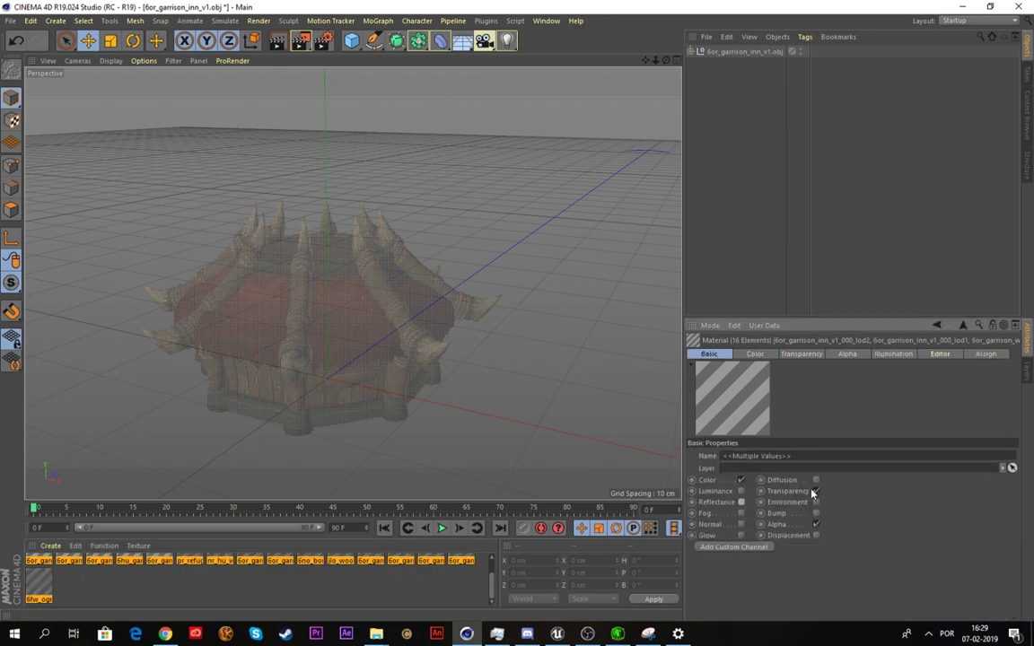
click(816, 492)
click(816, 524)
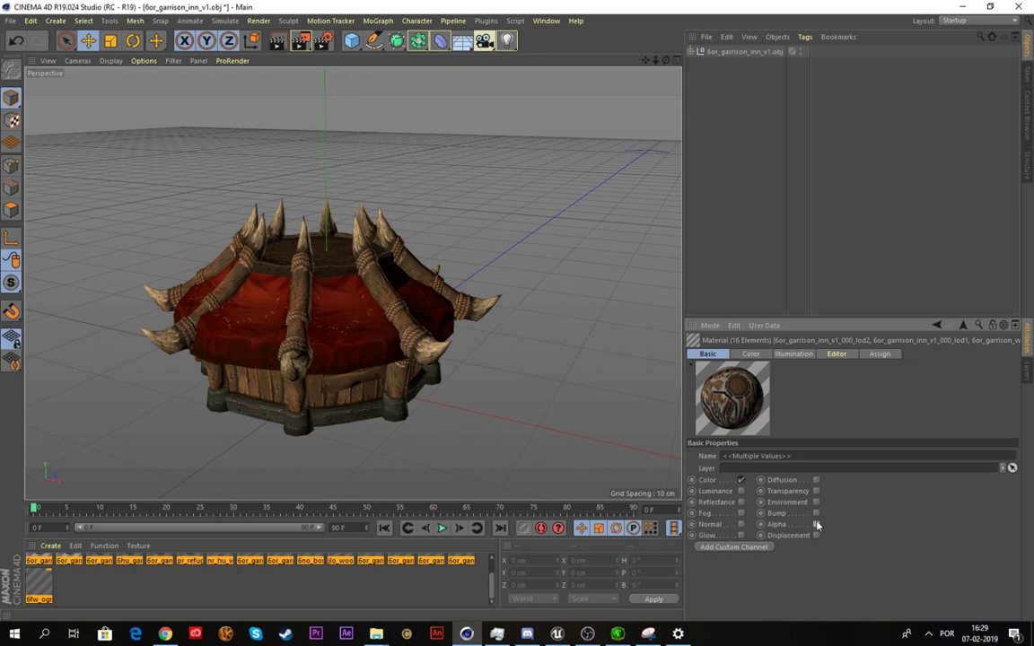
Step: Turn the Alpha channel back on for all of the inn's materials and view the building from its entrance side
alt+drag(422, 393, 239, 298)
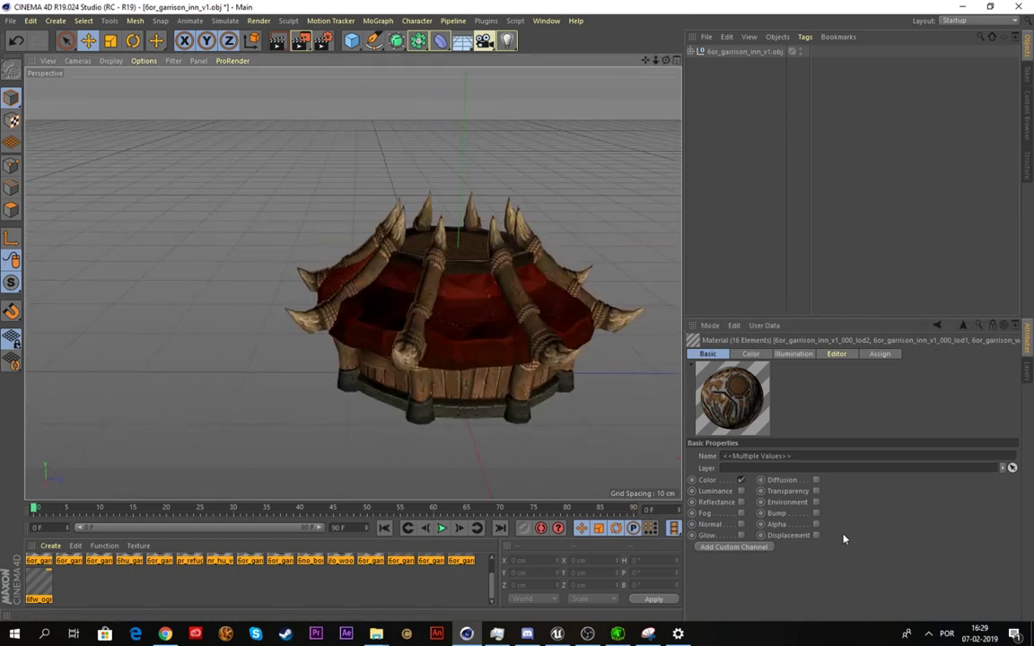
click(816, 524)
alt+drag(516, 342, 542, 279)
drag(645, 60, 461, 79)
alt+drag(390, 325, 64, 302)
drag(645, 60, 493, 40)
alt+drag(332, 304, 367, 342)
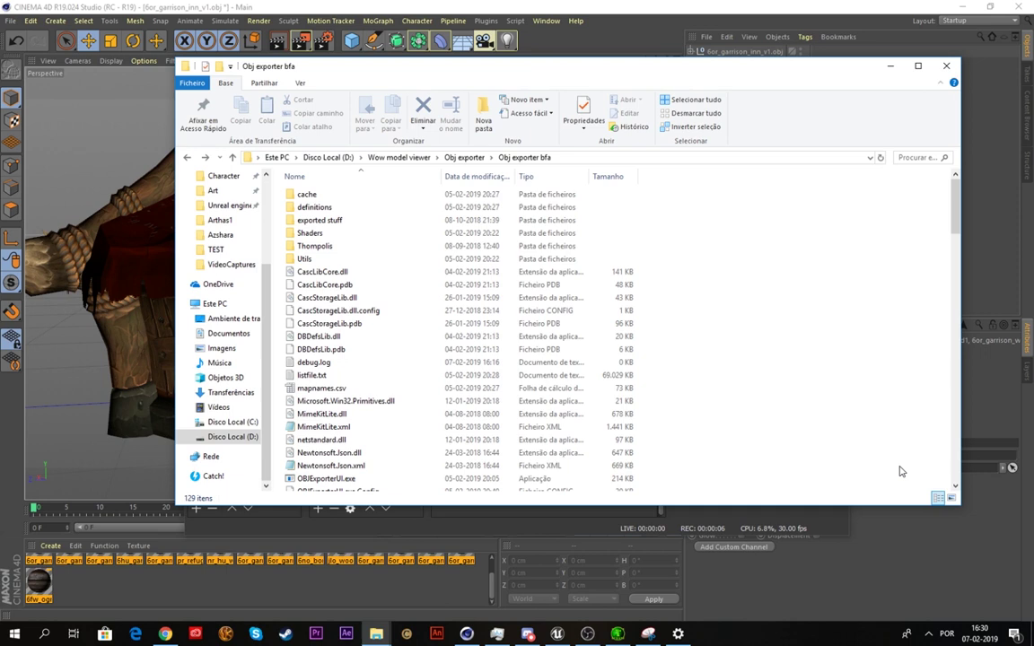
Step: Look up the Cinema 4D plugin folder inside the exporter's Utils folder and return to the Cinema 4D scene
double_click(306, 260)
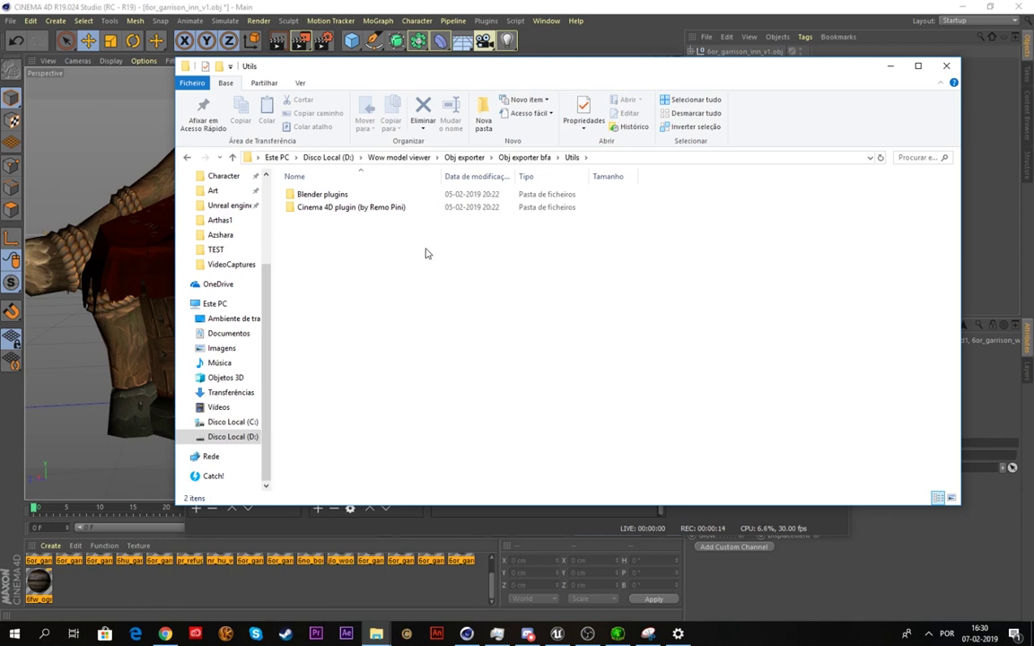
double_click(369, 208)
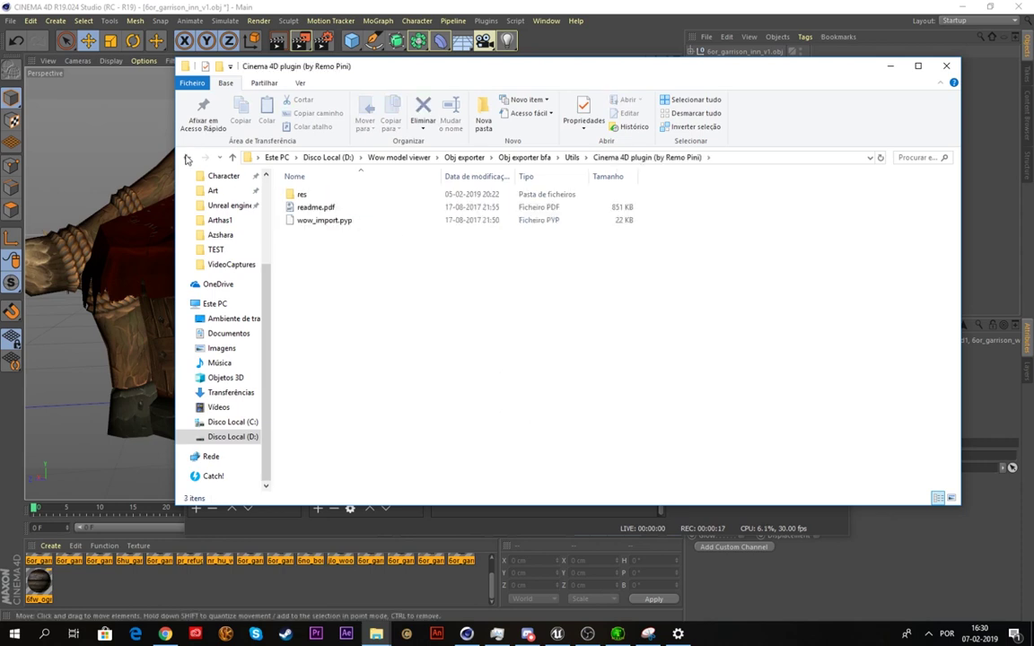
click(187, 159)
drag(525, 66, 562, 181)
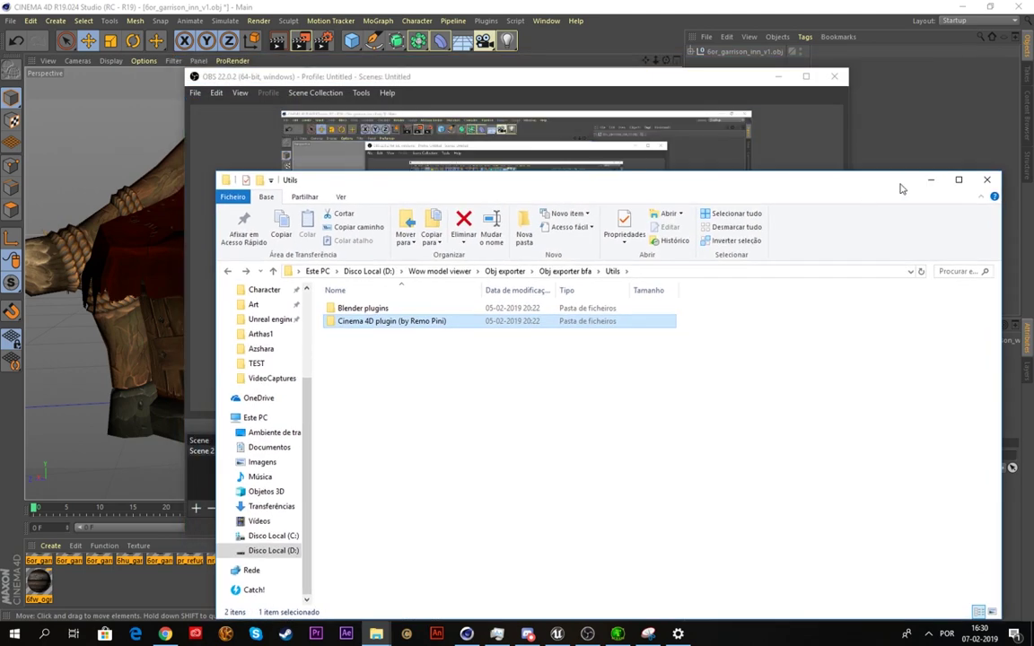
click(931, 182)
click(777, 76)
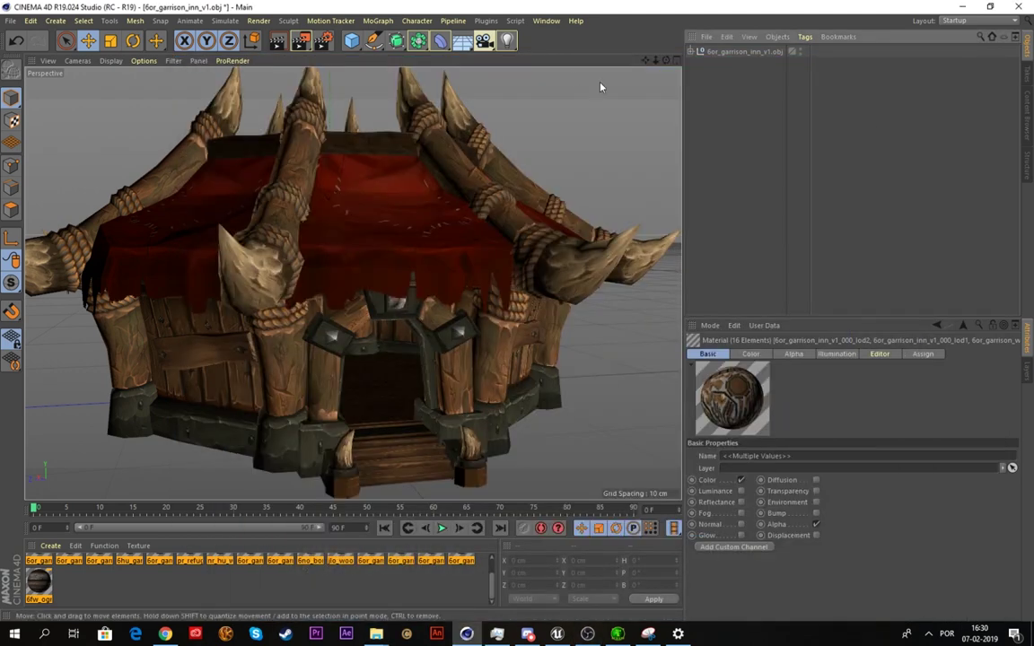
Step: Start the WOW Import plugin, browse for an ADT or WMO file and go to the Unreal engine folder
click(489, 20)
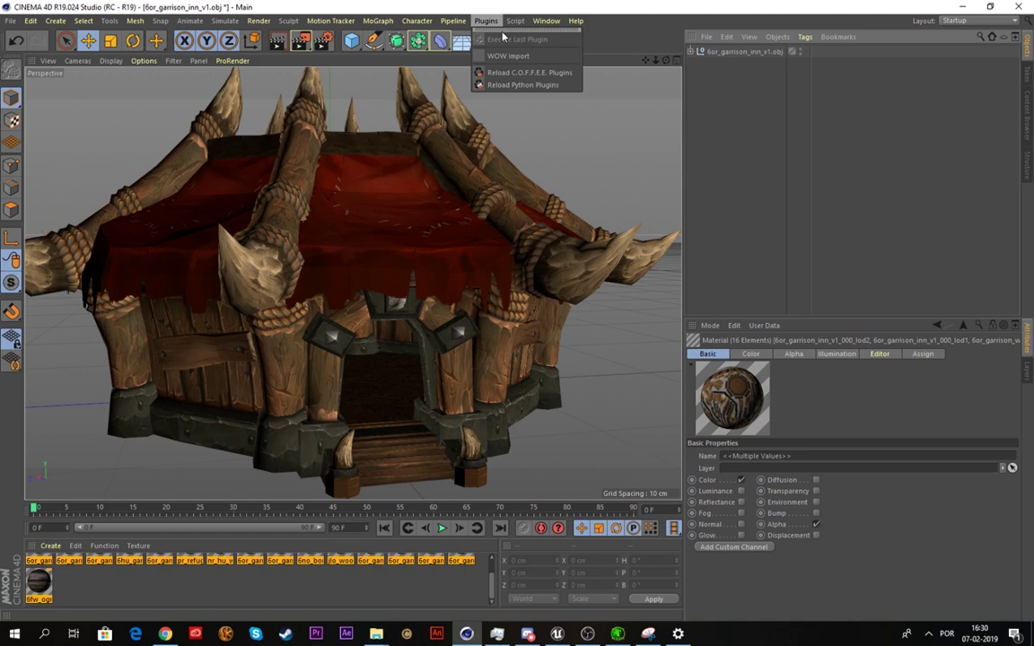
click(508, 56)
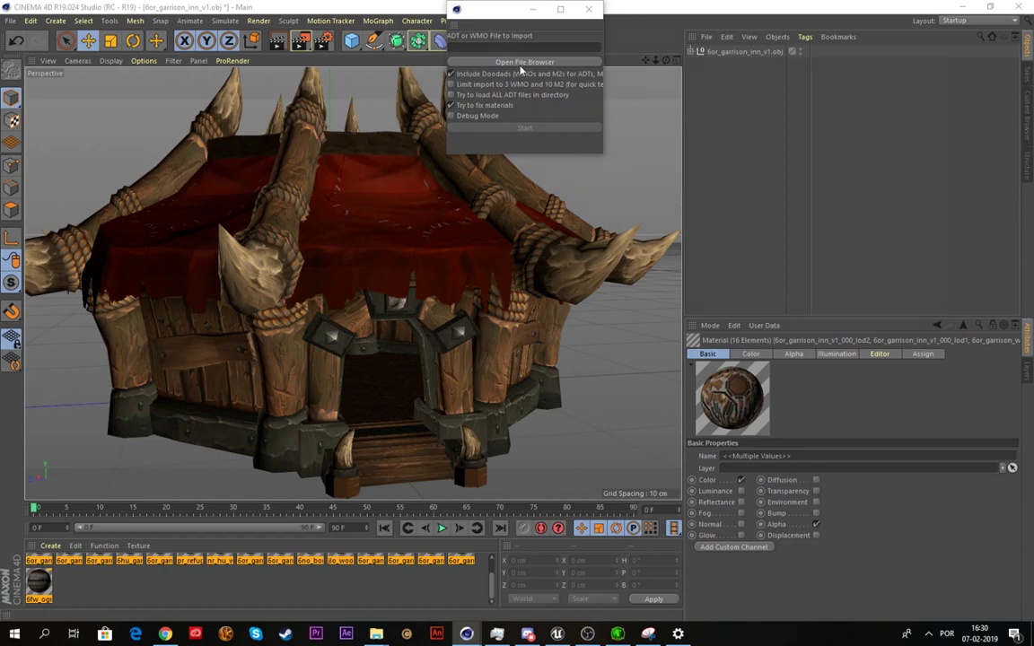
click(520, 65)
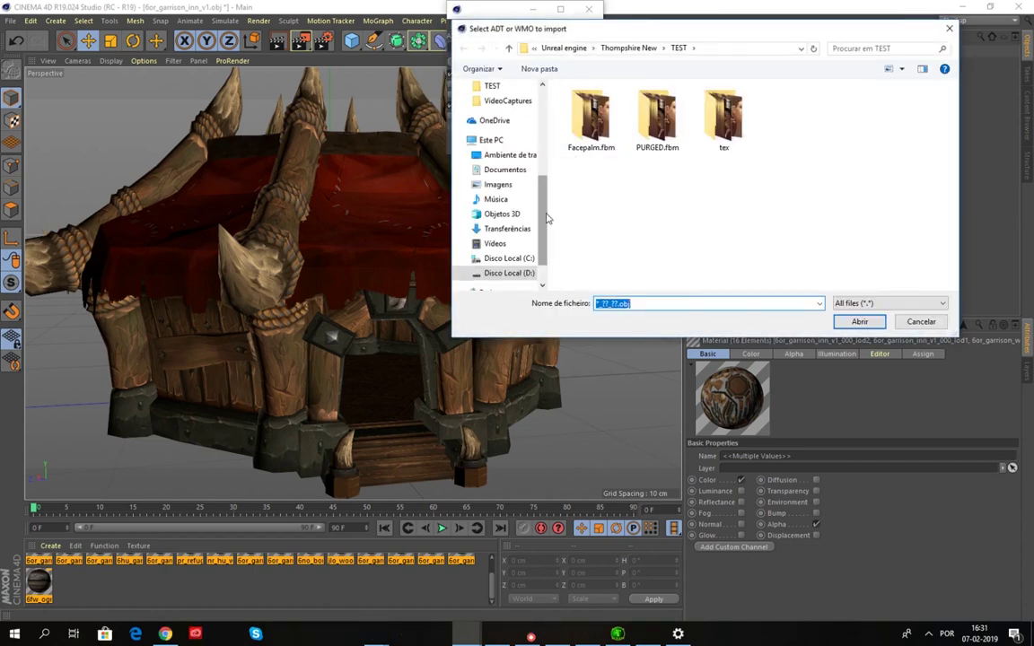
scroll(547, 218, up, 3)
click(506, 174)
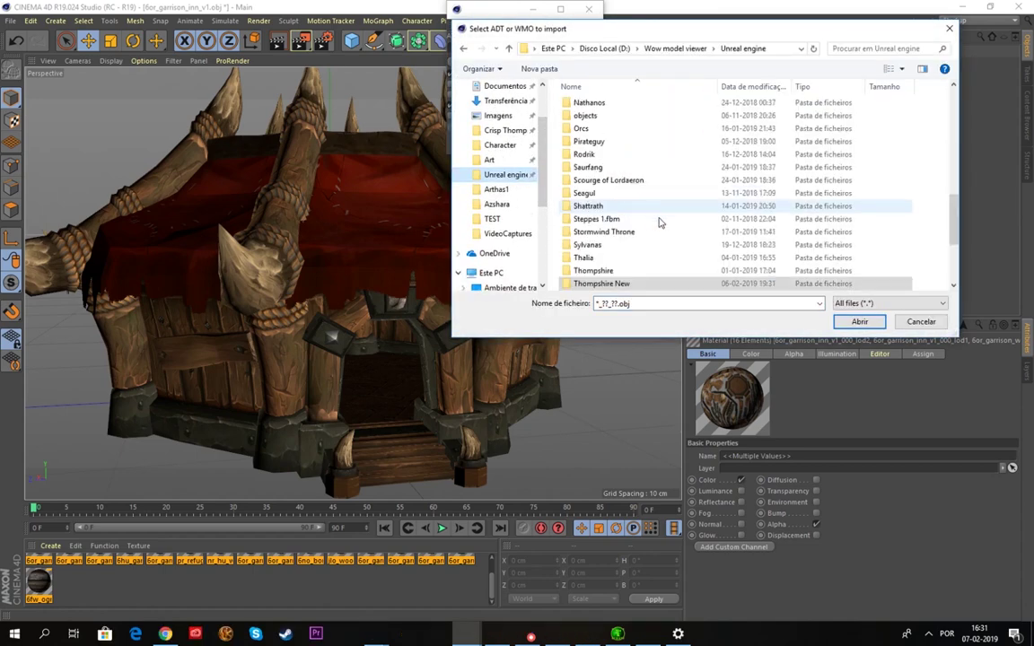
scroll(648, 234, down, 3)
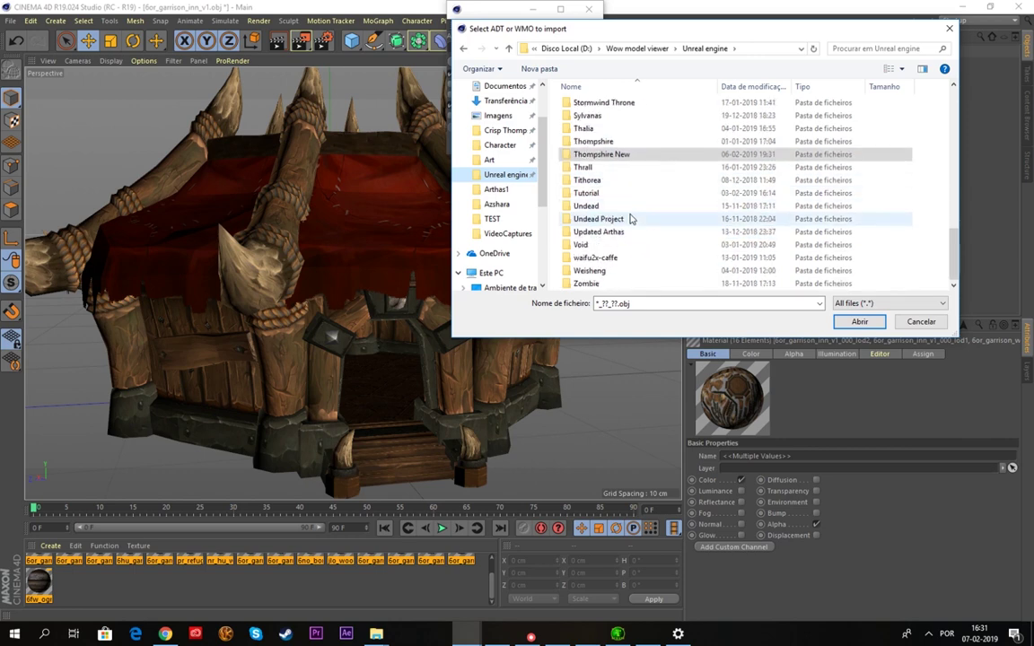
scroll(637, 229, up, 7)
scroll(628, 247, down, 4)
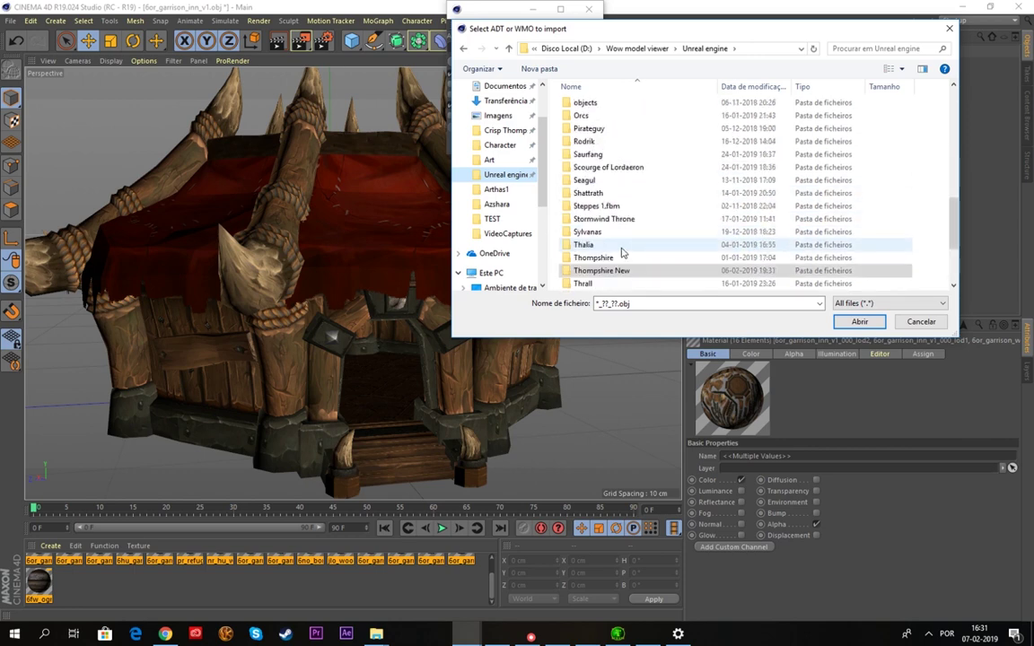
scroll(628, 243, down, 1)
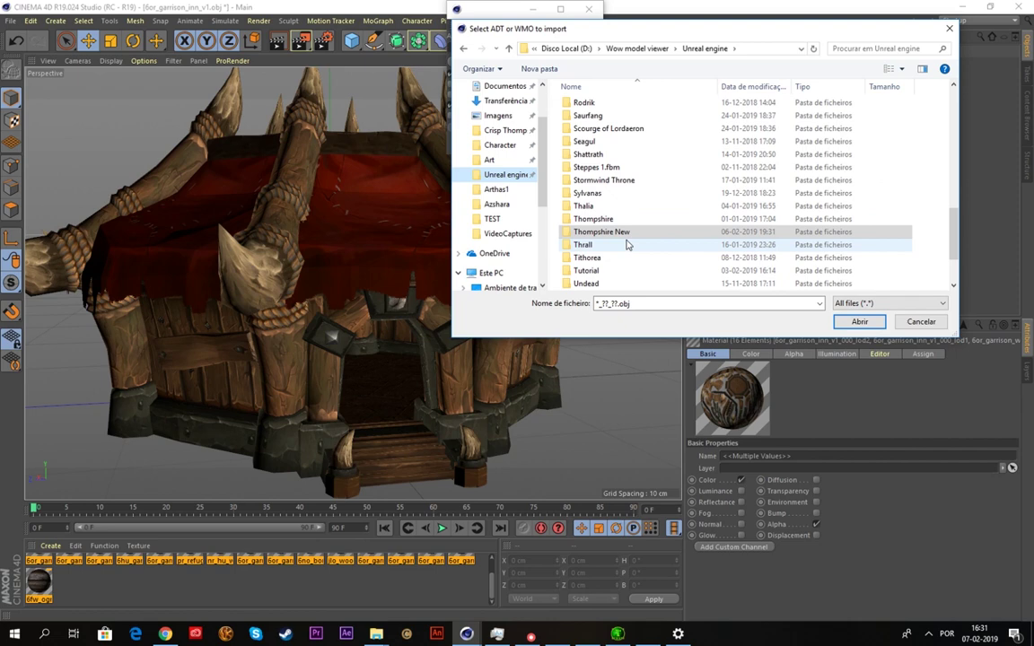
Step: Open the Tutorial\Azshara\world\wmo\draenor\orc folder in the plugin's file browser
double_click(616, 272)
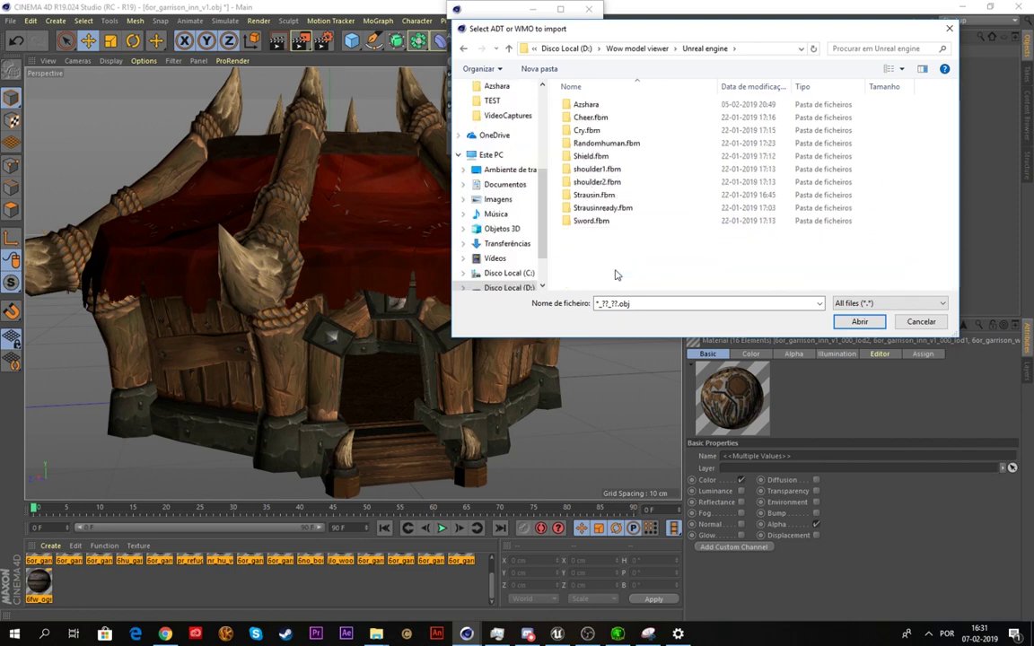
double_click(607, 107)
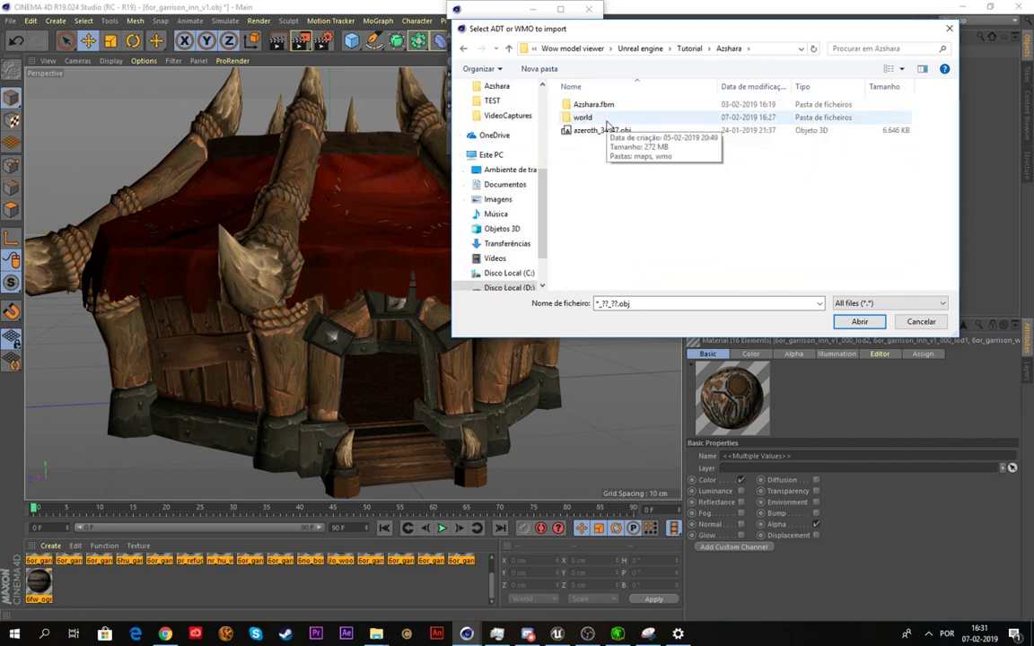
double_click(606, 122)
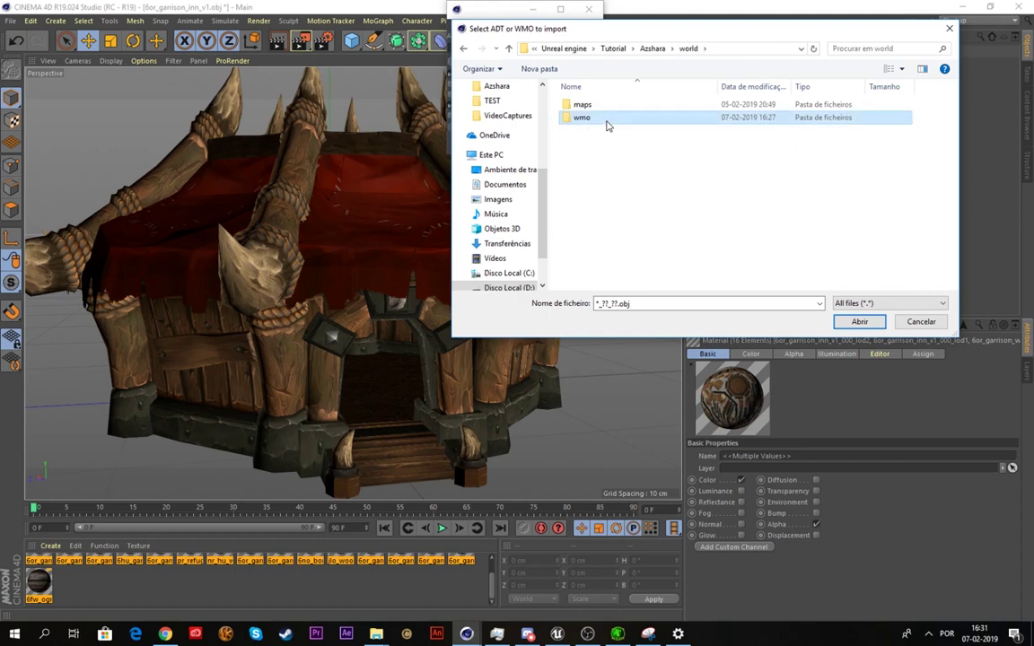
double_click(607, 120)
double_click(607, 108)
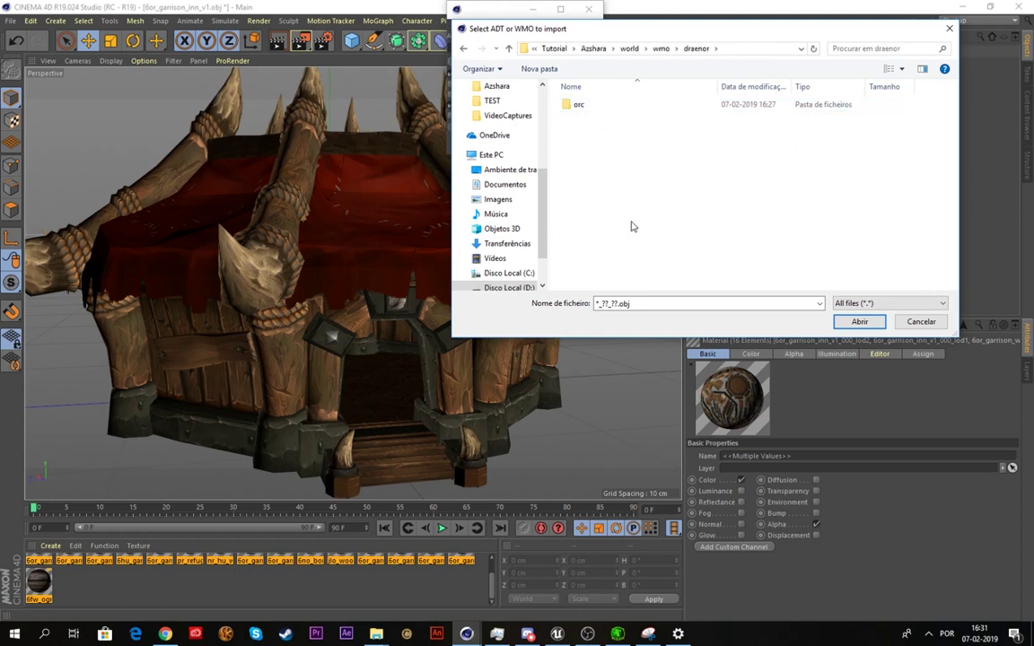
double_click(592, 106)
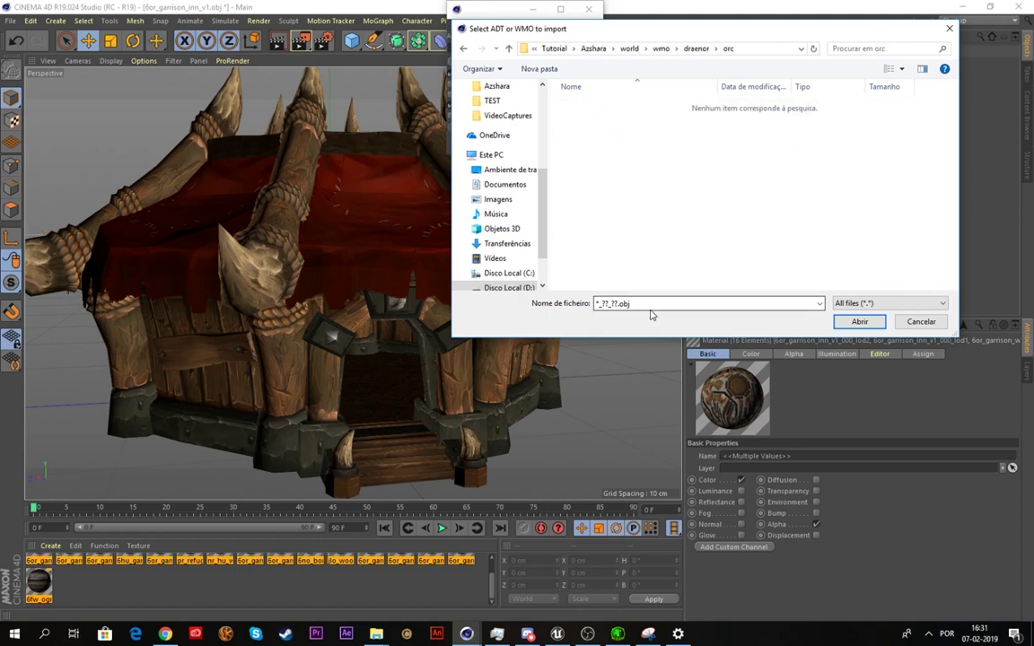
Step: Choose 6or_garrison_inn_v1.obj as the WMO file and start the plugin import
drag(660, 33, 592, 113)
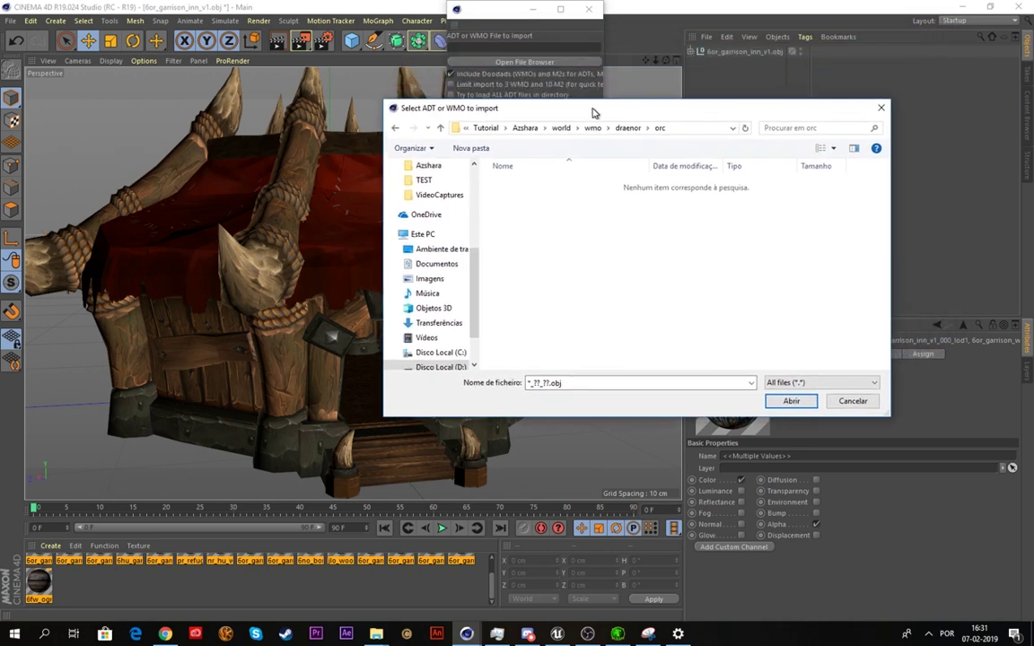
click(586, 383)
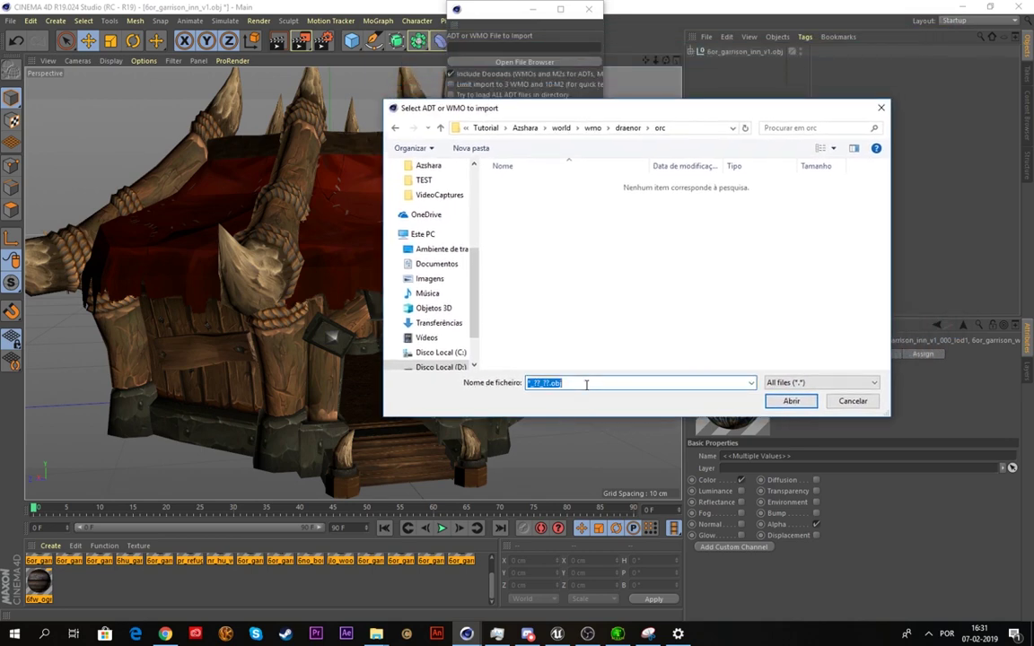
text(6)
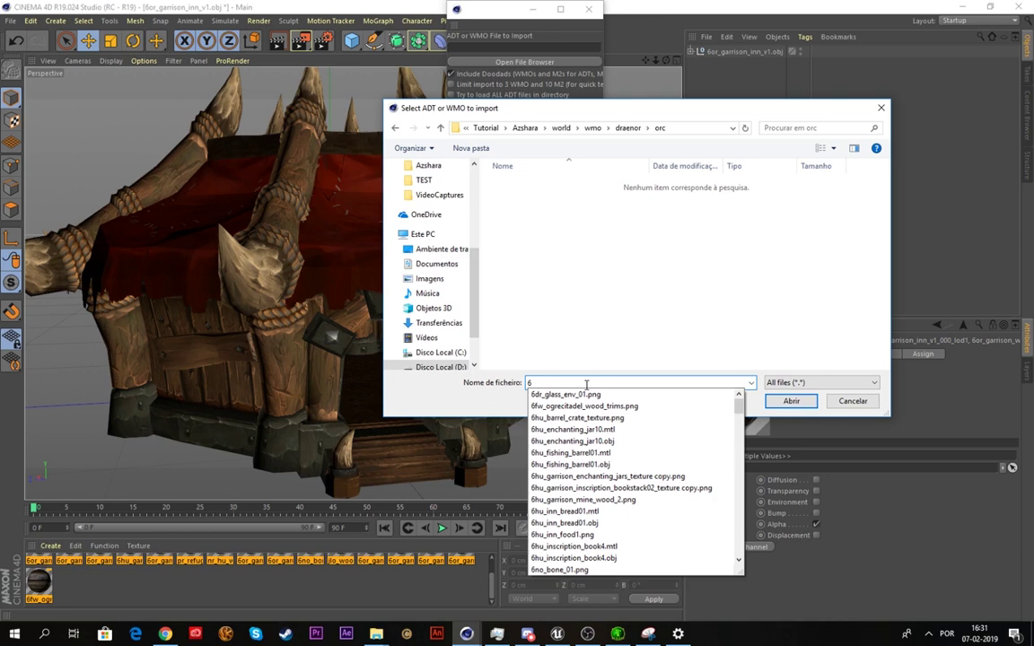
text(or_garriso)
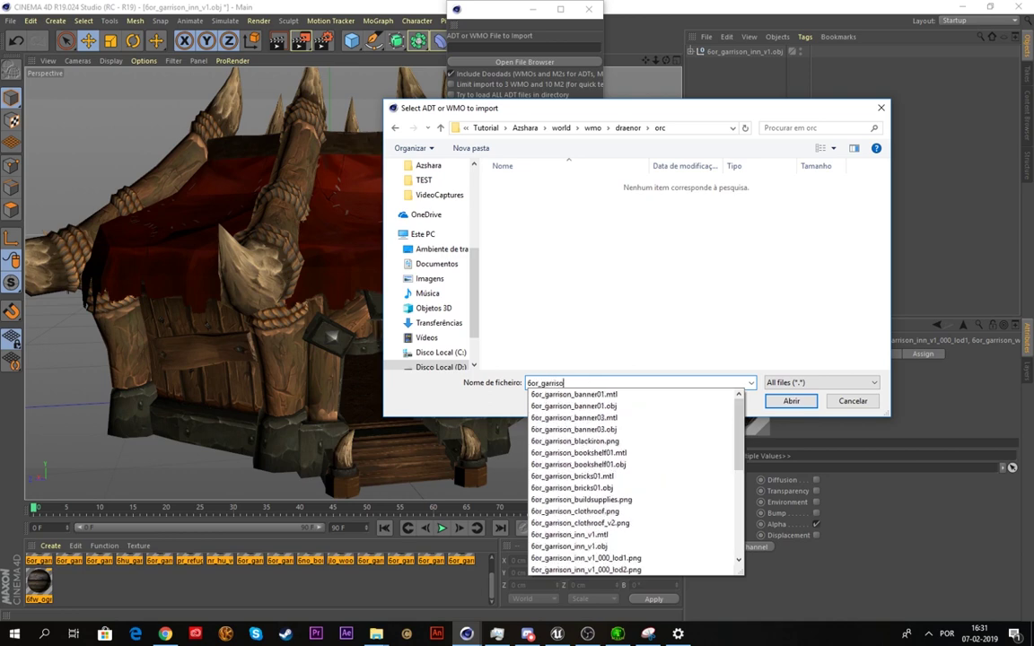
text(n_inn)
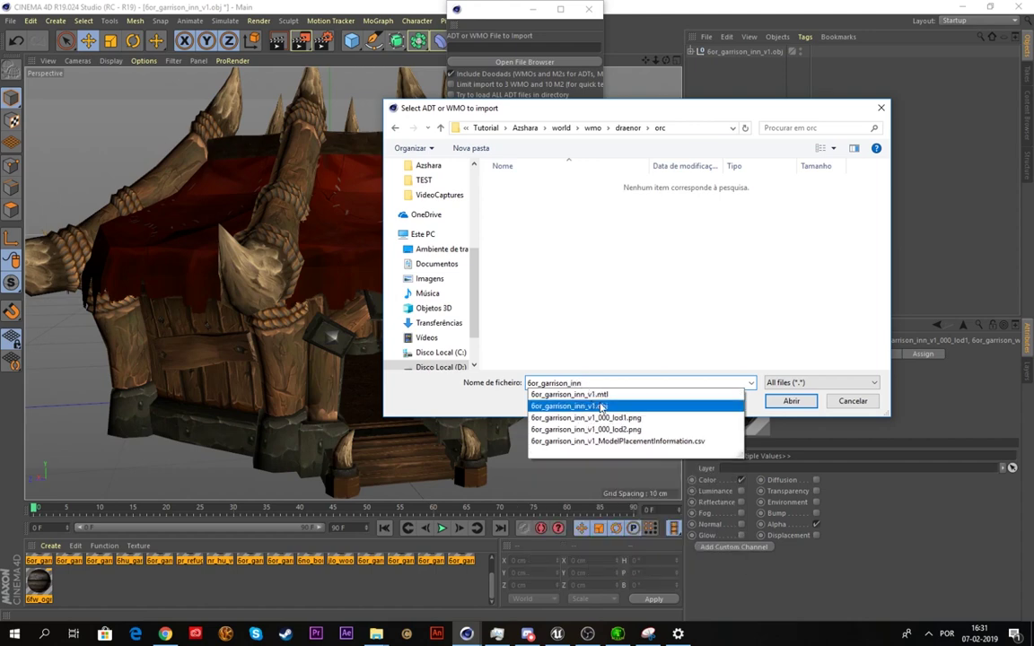
click(602, 407)
click(791, 401)
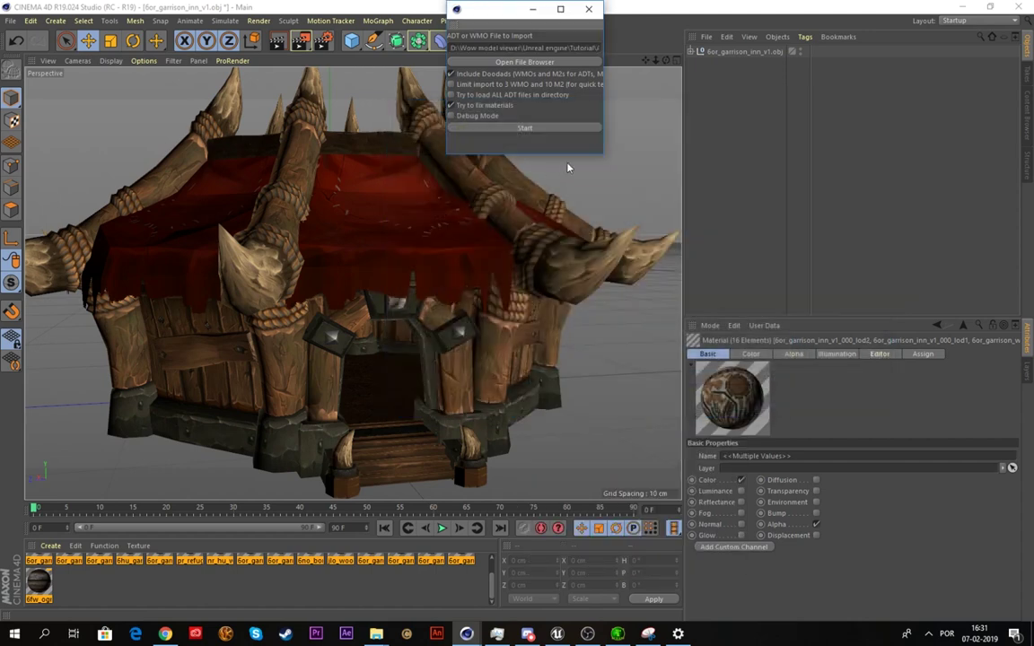
click(500, 129)
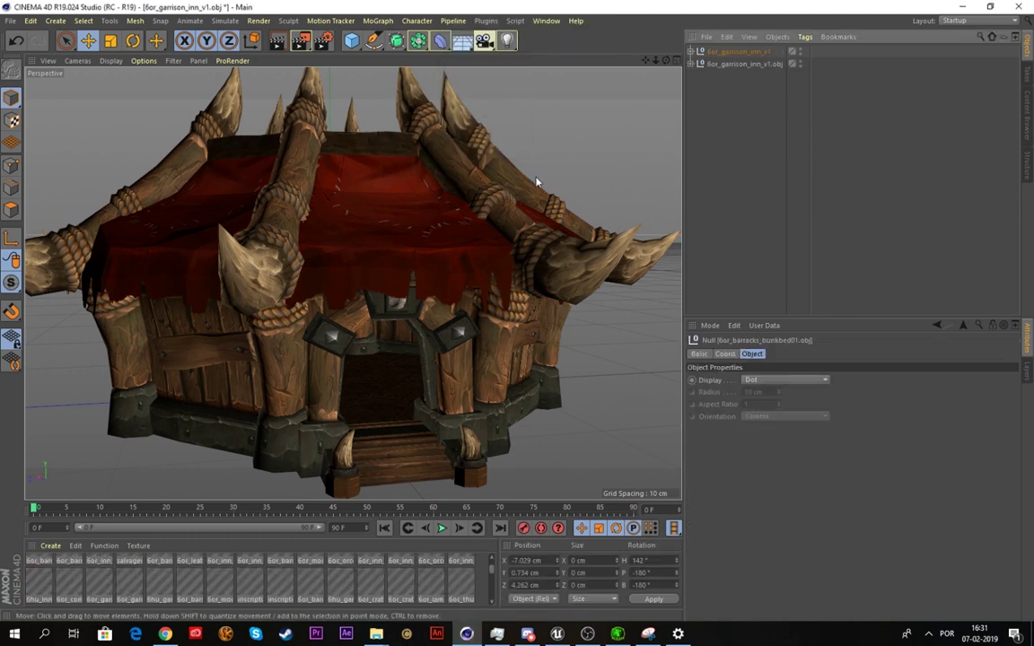
Step: Delete the earlier plain OBJ import, the 6or_garrison_inn_v1.obj null, from the scene
click(738, 64)
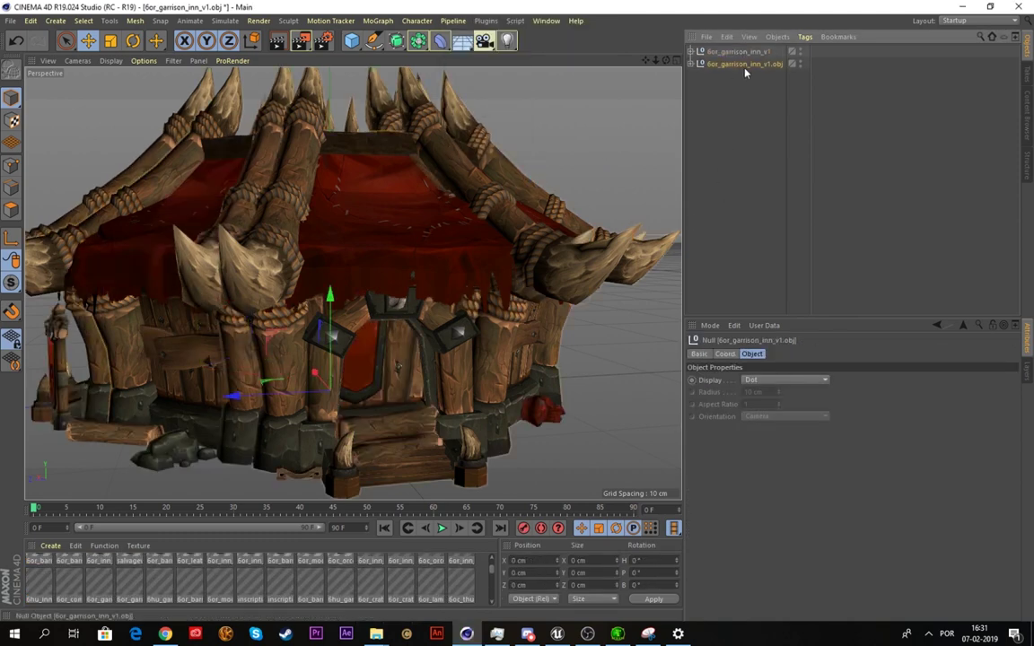
drag(277, 393, 189, 399)
key(Delete)
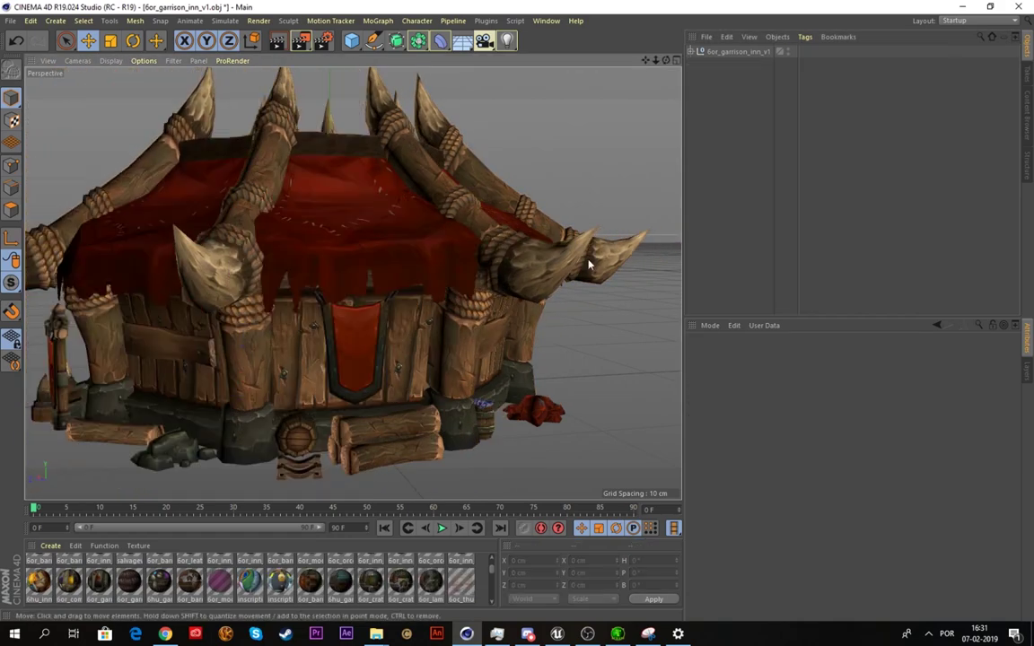
Step: Examine the newly imported inn from several sides, including the props outside and the interior behind the entrance
alt+drag(211, 303, 345, 294)
alt+middle_drag(314, 303, 617, 231)
alt+drag(296, 205, 355, 207)
alt+drag(200, 336, 304, 360)
scroll(221, 353, up, 3)
scroll(291, 314, up, 3)
scroll(292, 367, down, 6)
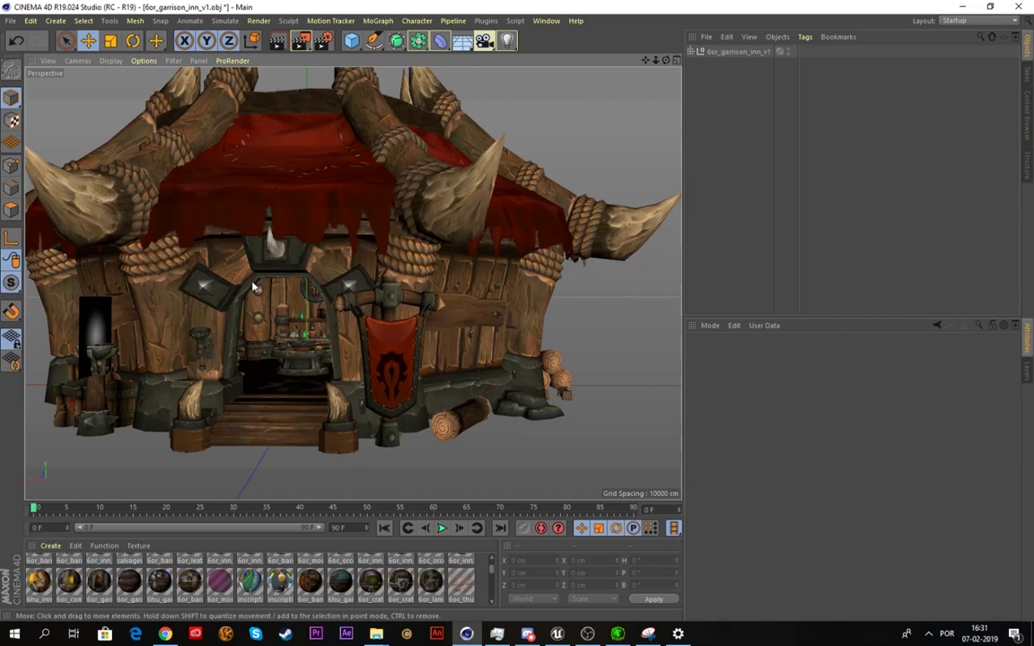
drag(645, 60, 646, 62)
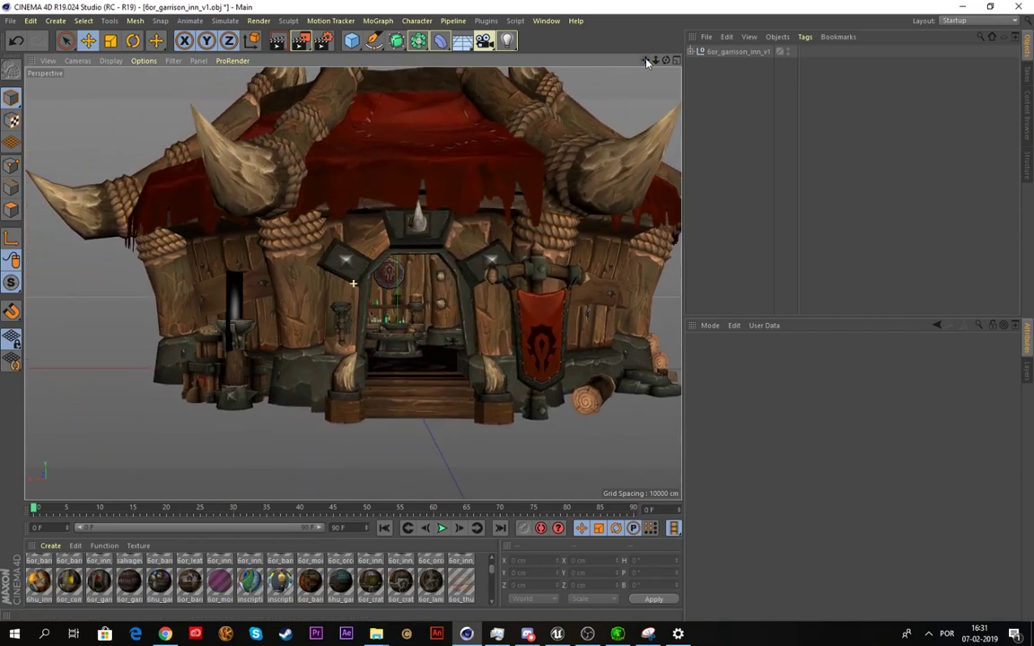
Step: Delete the black glow plane around the flame of the lamppost outside the inn
alt+drag(254, 349, 394, 369)
click(330, 357)
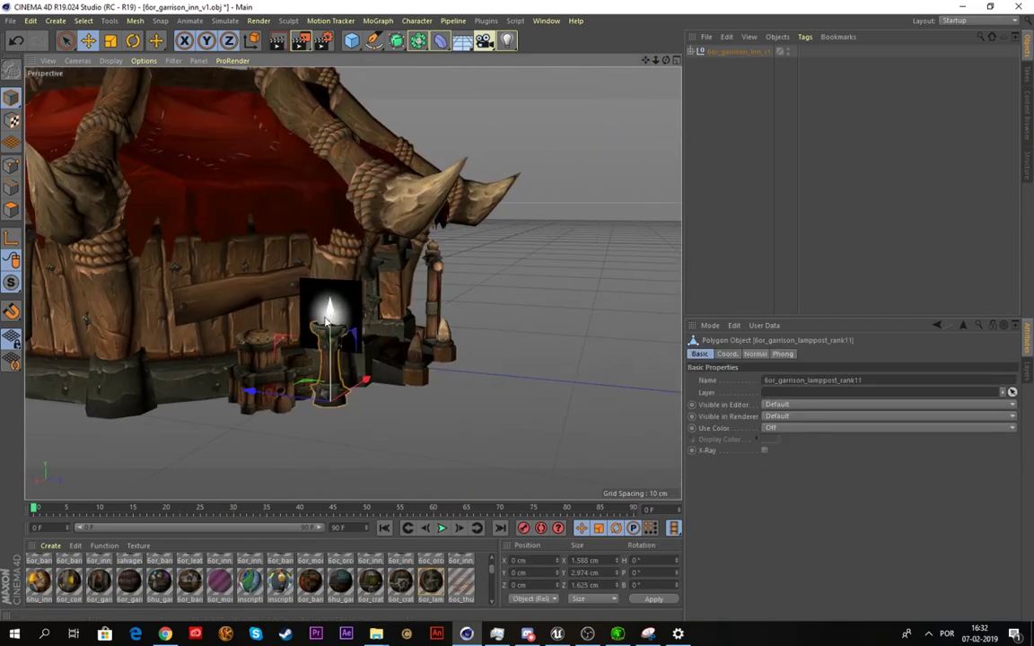
click(327, 315)
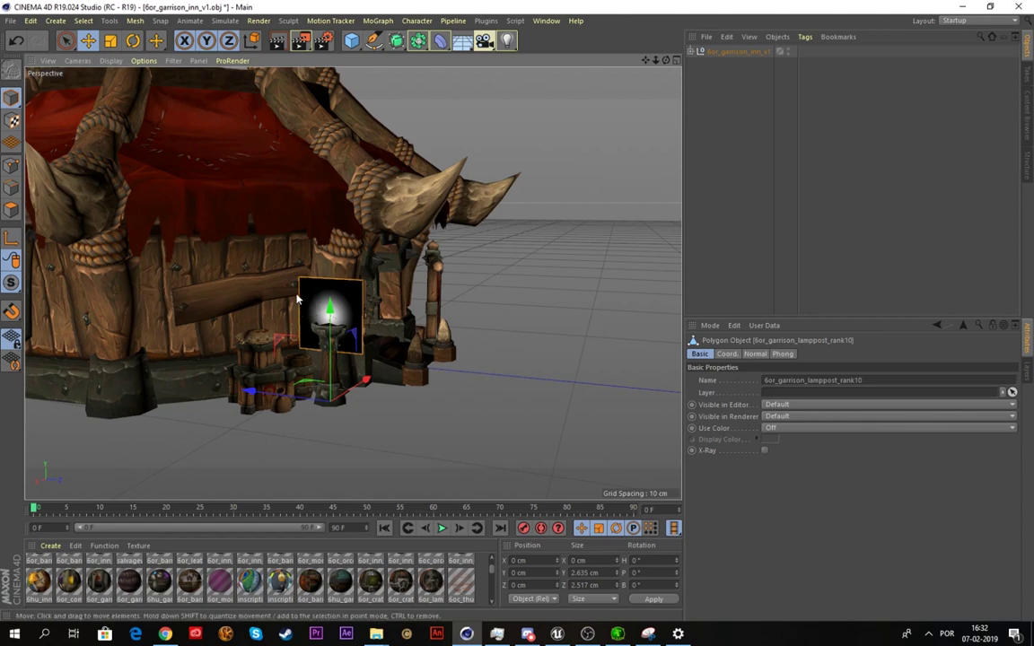
key(Delete)
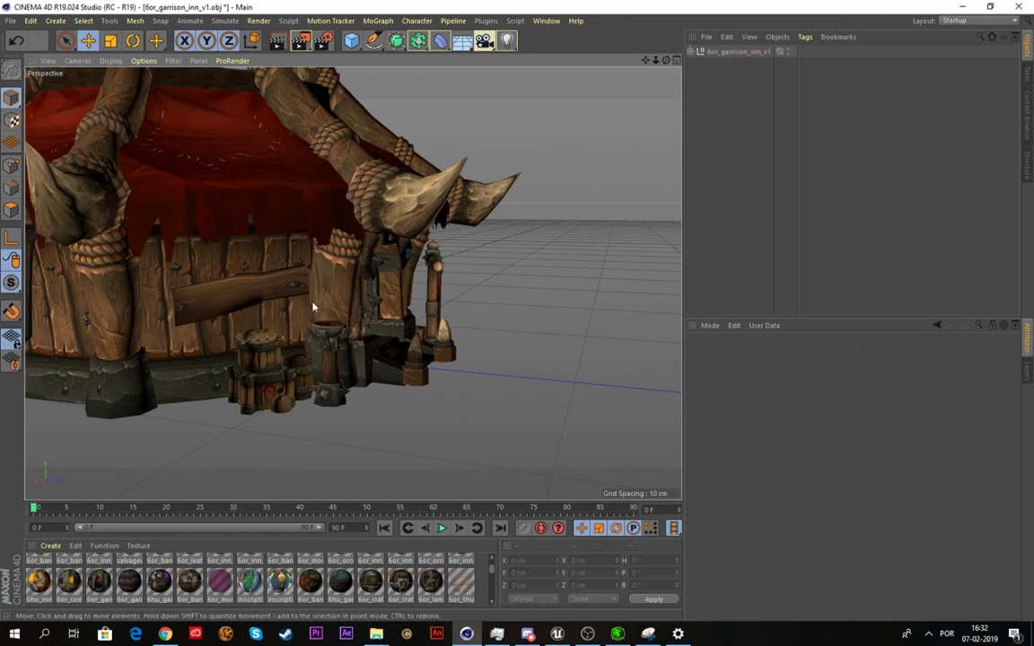
Step: Restore the lamppost's deleted glow plane, view it up close and delete it again
alt+drag(360, 305, 358, 355)
key(ctrl+z)
scroll(300, 359, up, 3)
scroll(300, 359, up, 3)
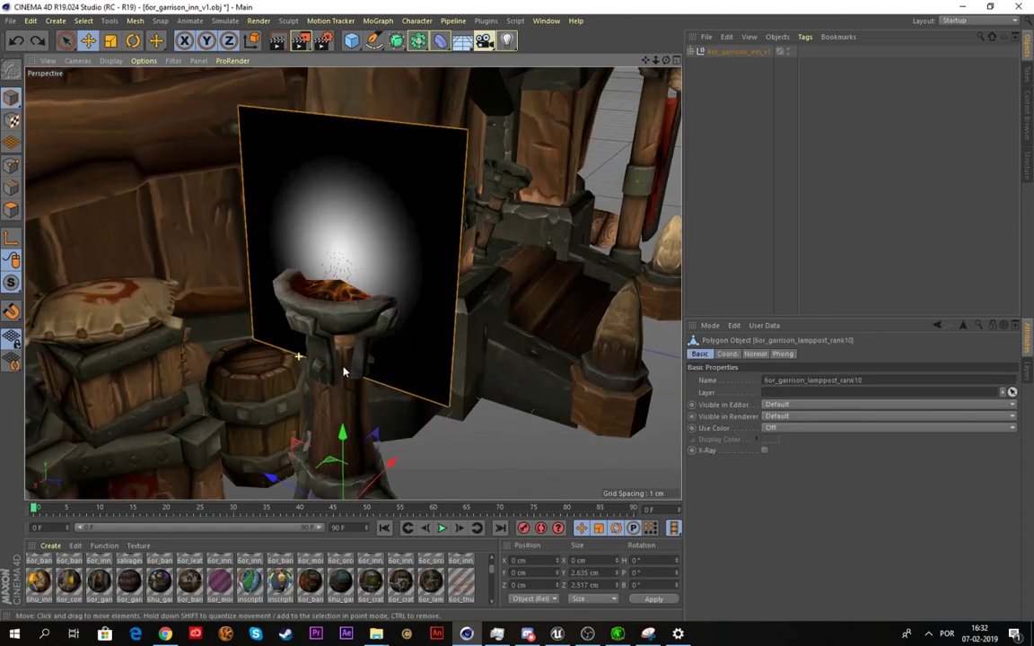
alt+drag(343, 371, 646, 410)
key(Delete)
Step: Delete the remaining effect plane, 6or_garrison_lamppost_rank12, above the lava bowl of the lamppost outside the inn
scroll(363, 334, up, 6)
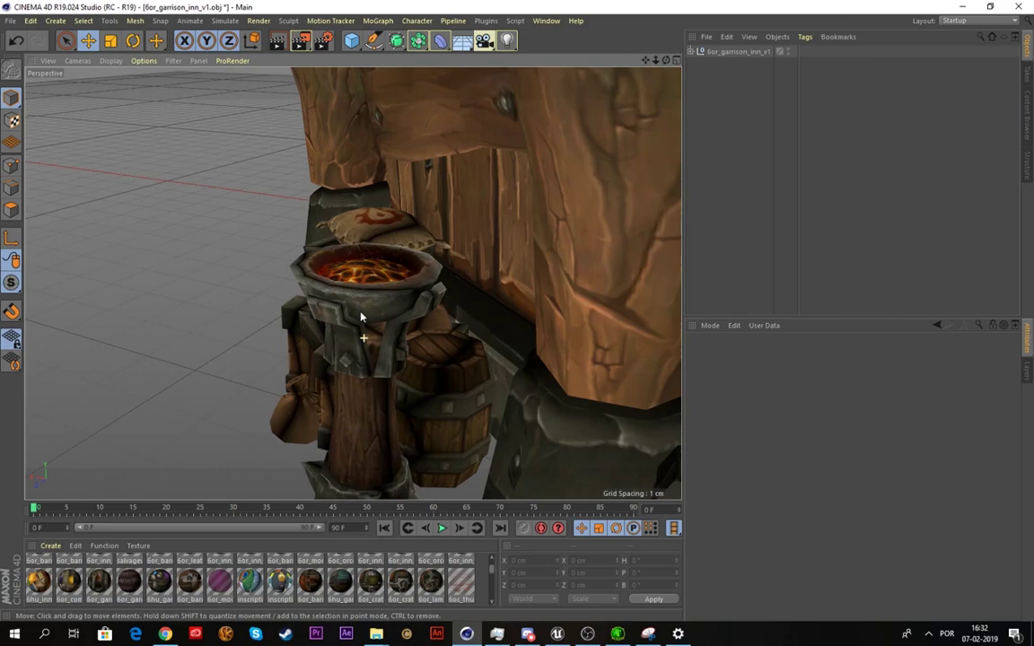
alt+drag(367, 209, 415, 258)
click(344, 229)
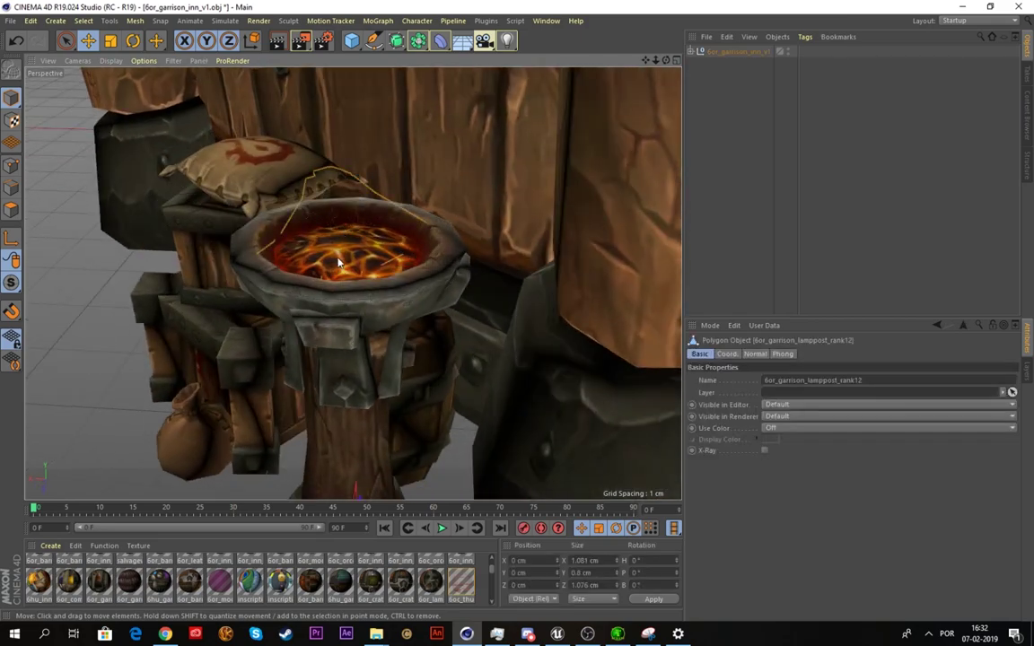
alt+drag(337, 262, 283, 251)
key(Delete)
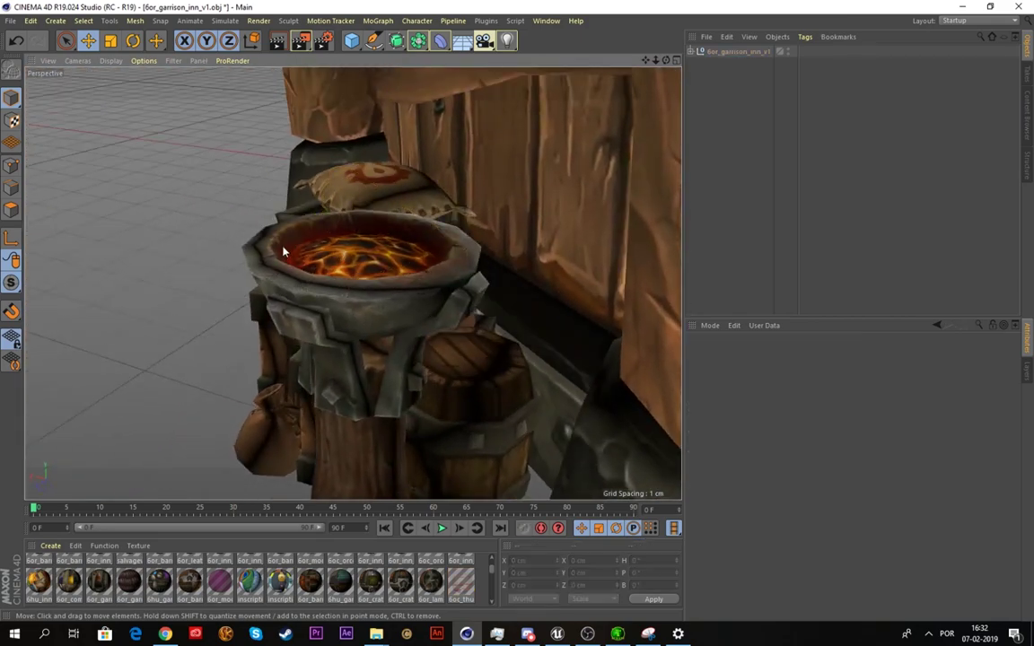
Step: Export the cleaned-up inn as an FBX file named Orc inn in the Tutorial folder, with the offered export settings
scroll(395, 347, down, 6)
alt+drag(482, 380, 609, 282)
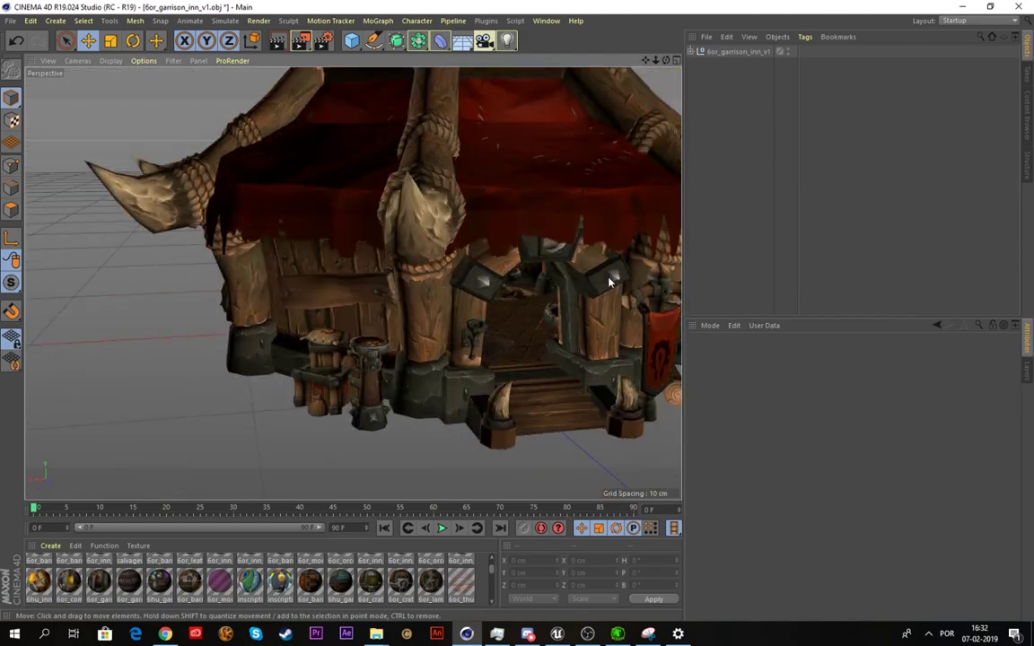
alt+drag(597, 86, 311, 278)
click(11, 21)
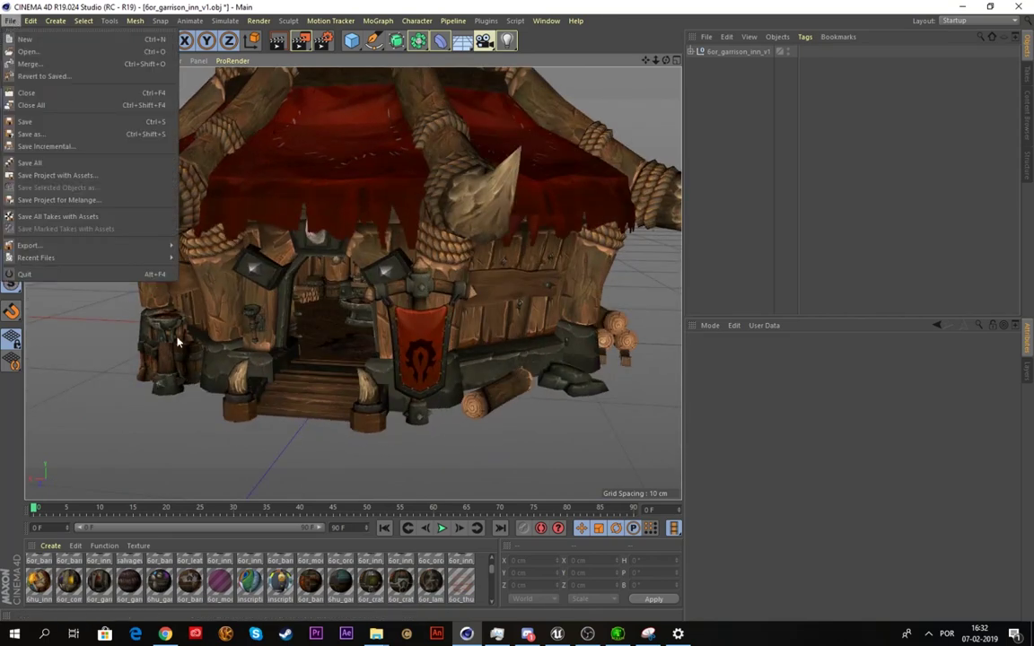
mouse_move(98, 252)
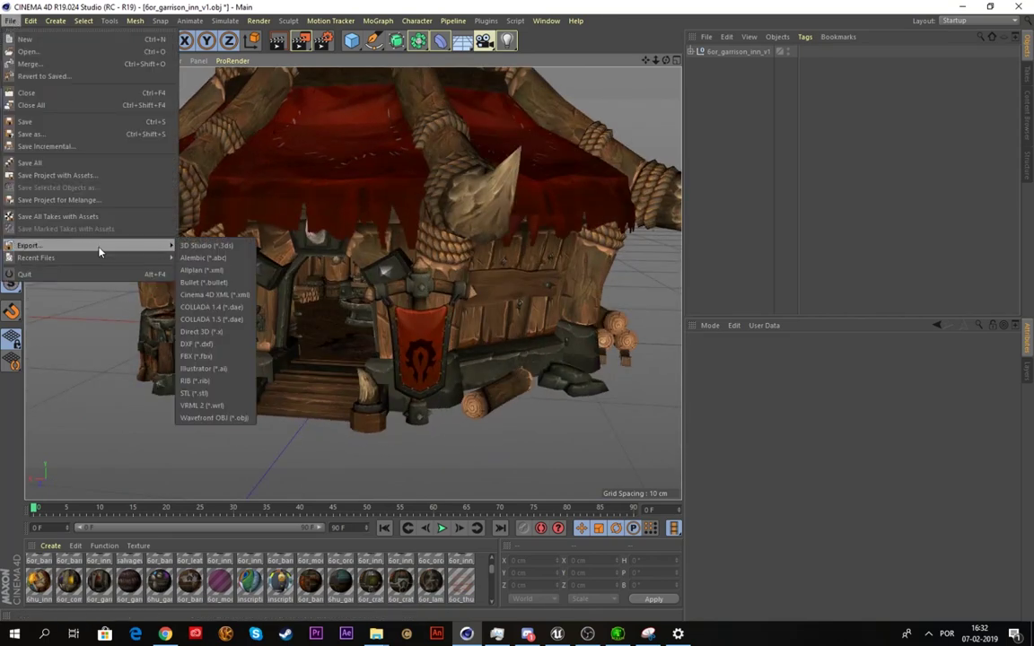
click(224, 358)
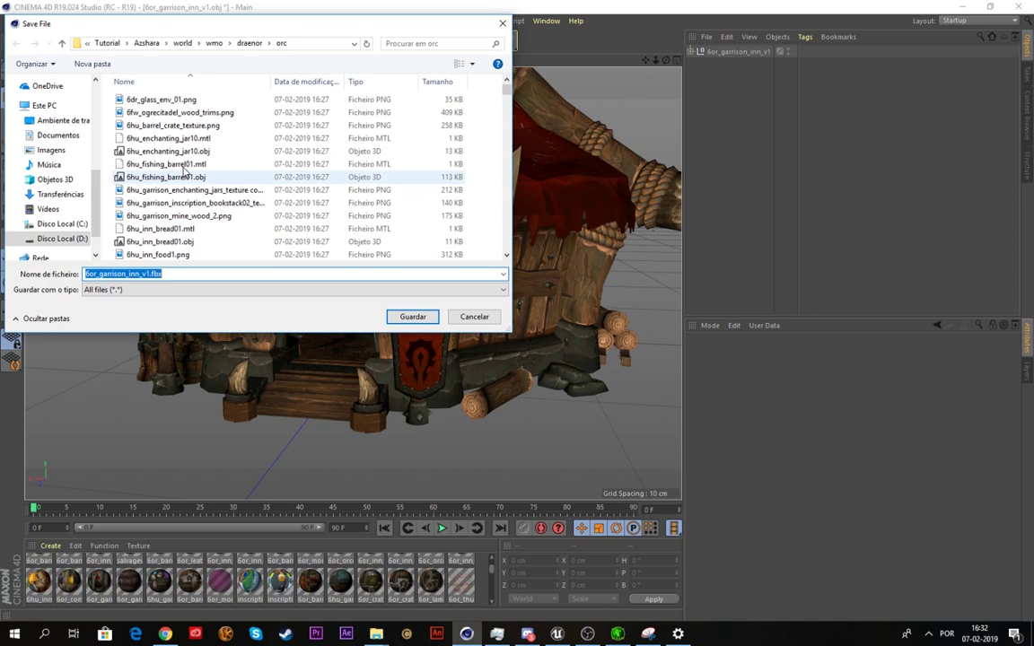
click(107, 43)
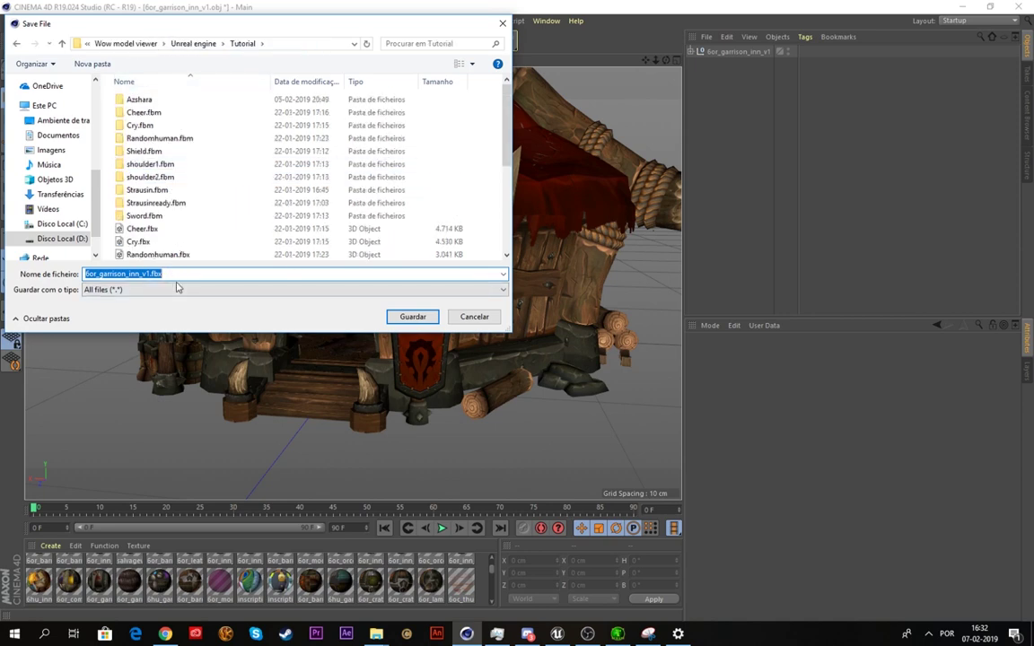
text(Orc inn)
key(Return)
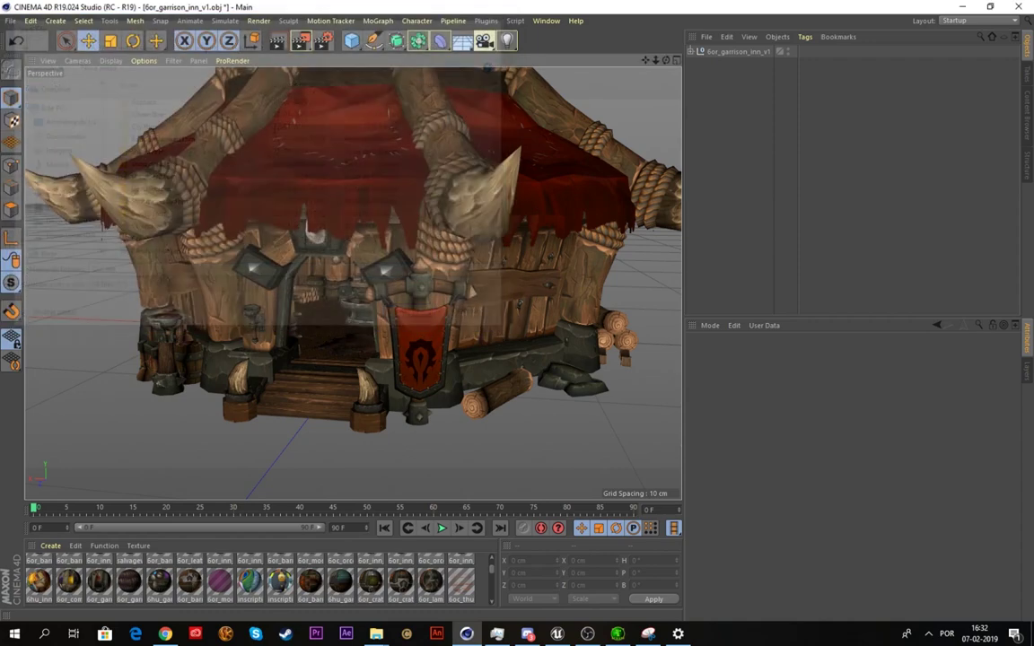
click(150, 421)
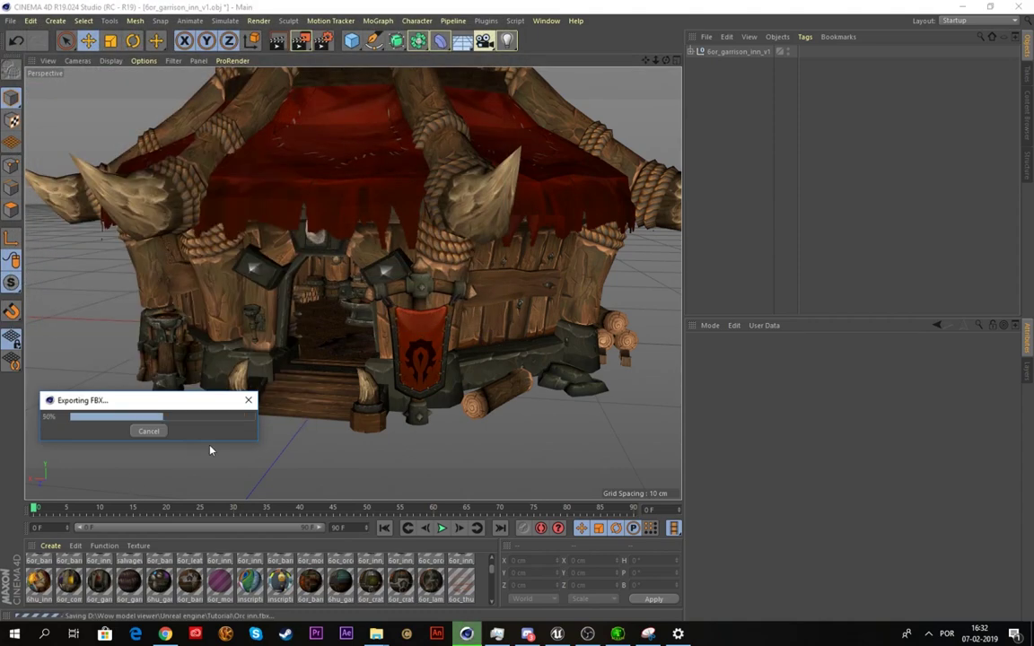
Step: Import the map tile azeroth_43_25.obj from the Azshara world/maps/azeroth folder with the default OBJ import settings
mouse_move(388, 637)
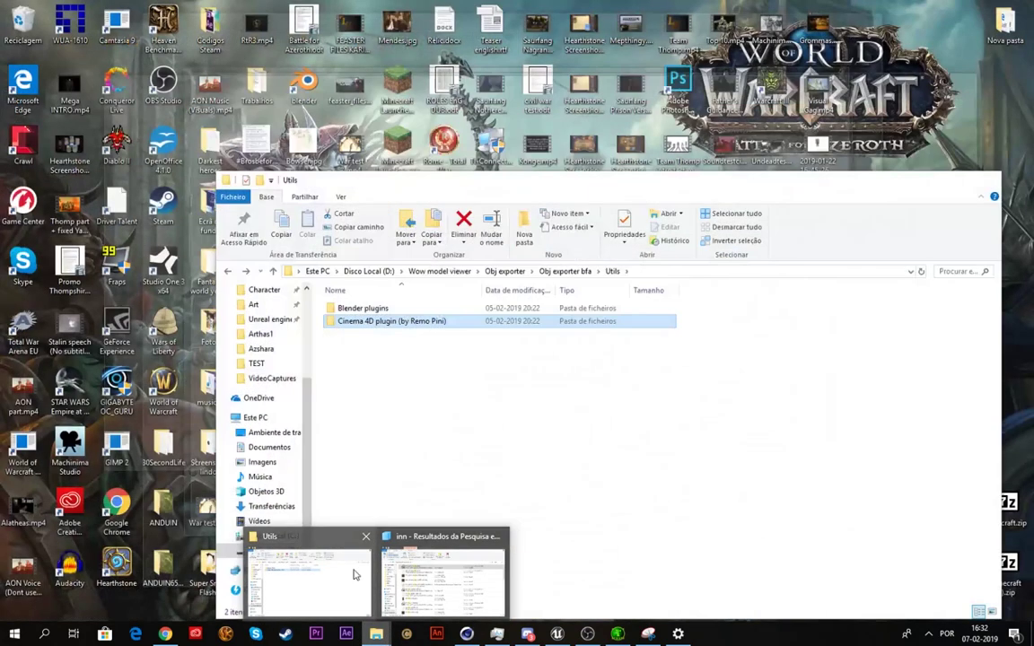
click(443, 577)
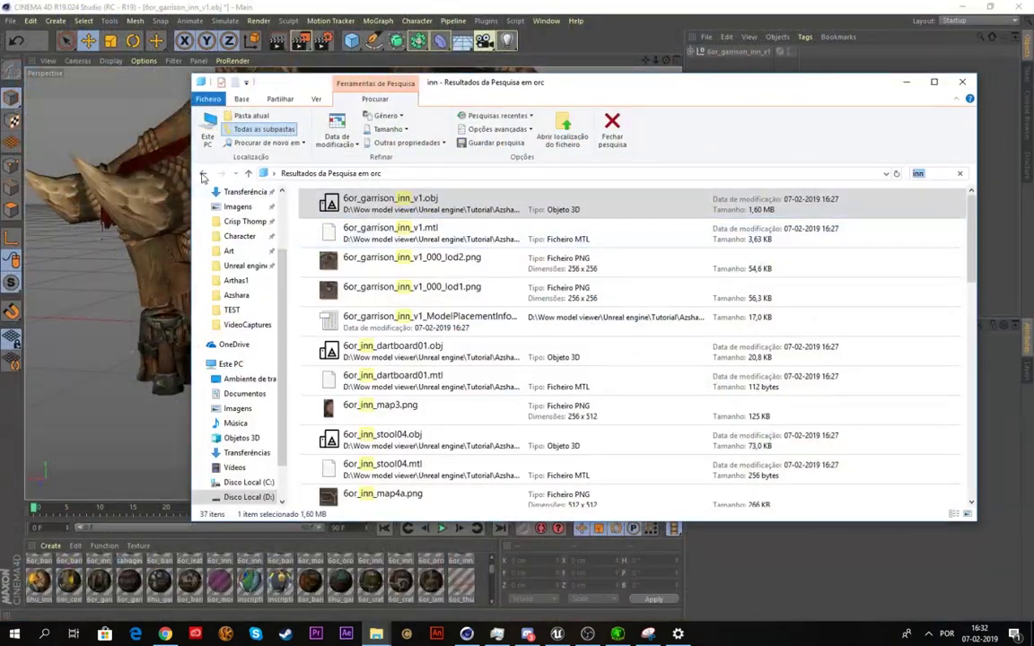
click(203, 174)
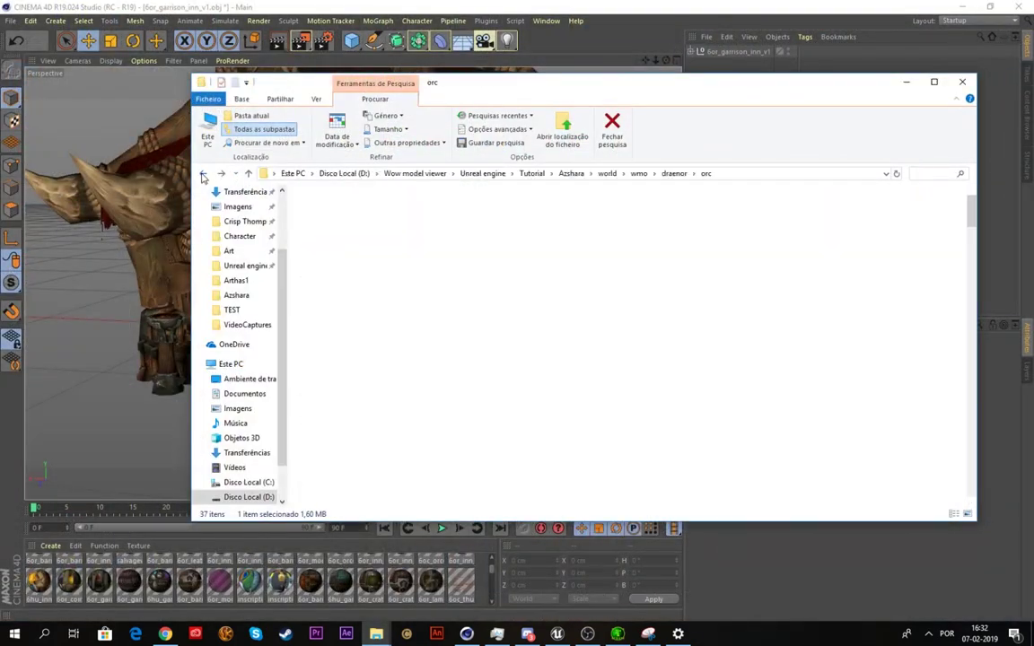
click(608, 174)
double_click(337, 212)
click(336, 215)
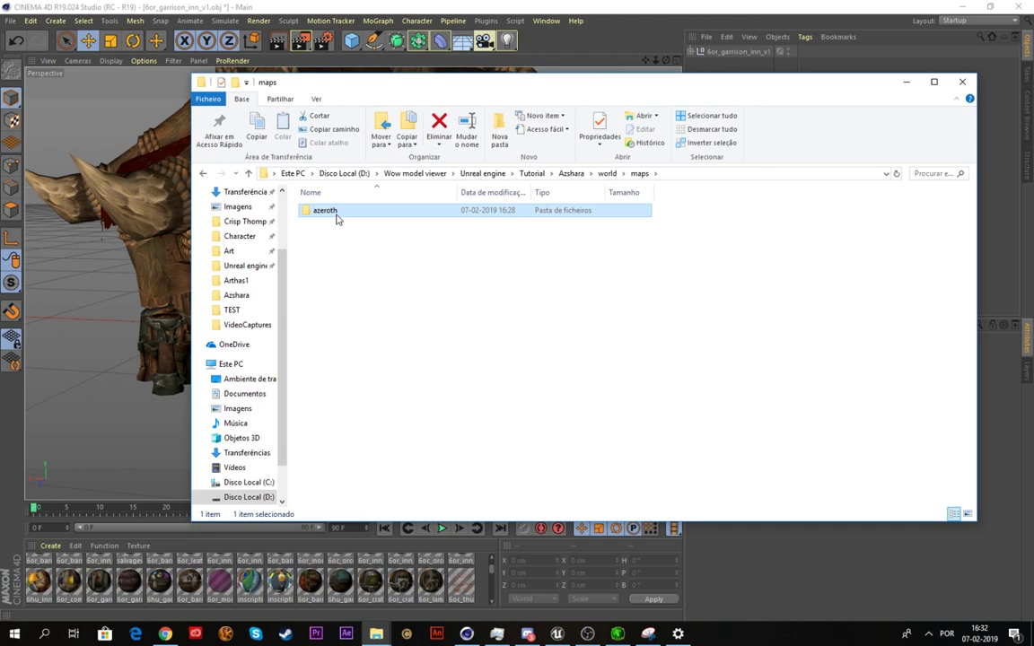
double_click(337, 215)
drag(339, 265, 116, 324)
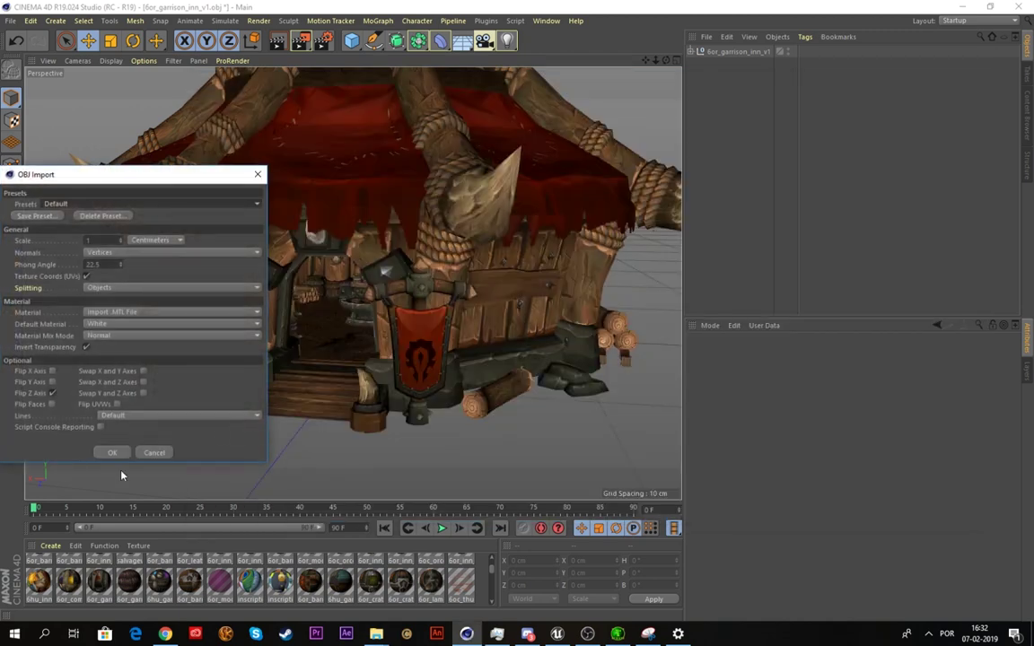
click(112, 452)
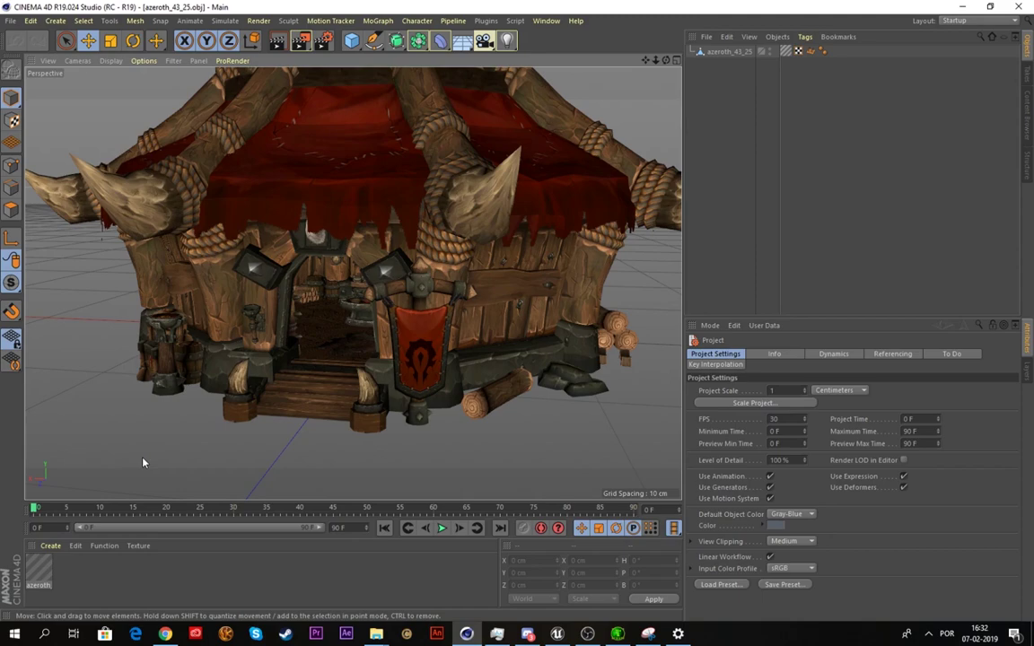
Step: Delete the Normal tag from the azeroth_43_25 terrain object
alt+drag(397, 203, 483, 250)
scroll(380, 146, up, 4)
alt+drag(415, 176, 341, 216)
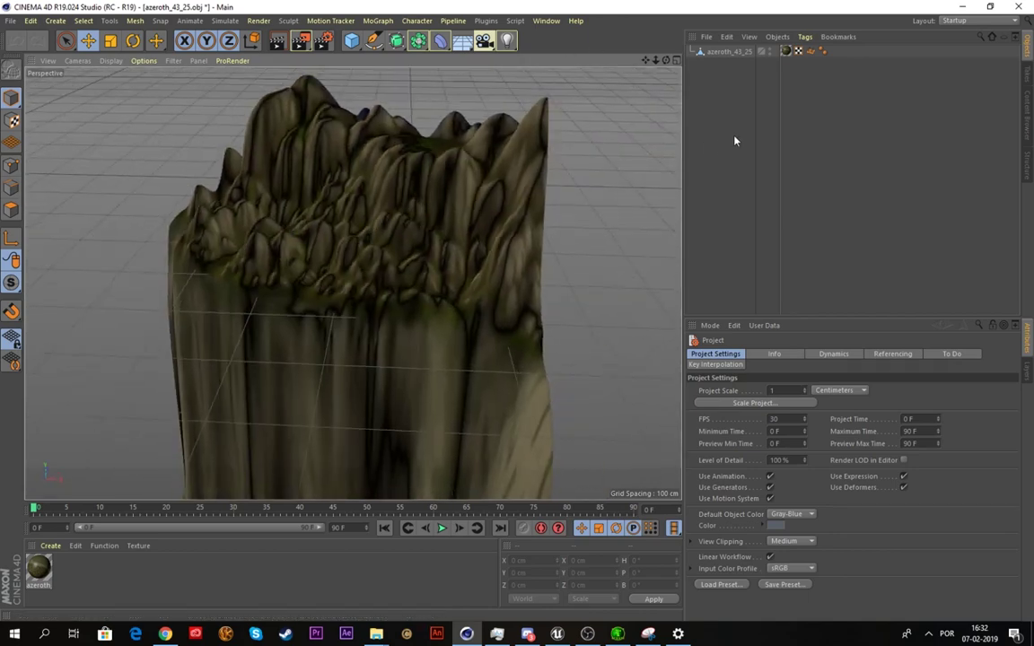
click(808, 53)
key(Delete)
Step: Optimize the mesh of the azeroth_43_25 terrain
mouse_move(377, 269)
alt+mouse_down()
mouse_move(330, 293)
mouse_move(412, 265)
mouse_move(418, 218)
alt+mouse_up()
click(400, 217)
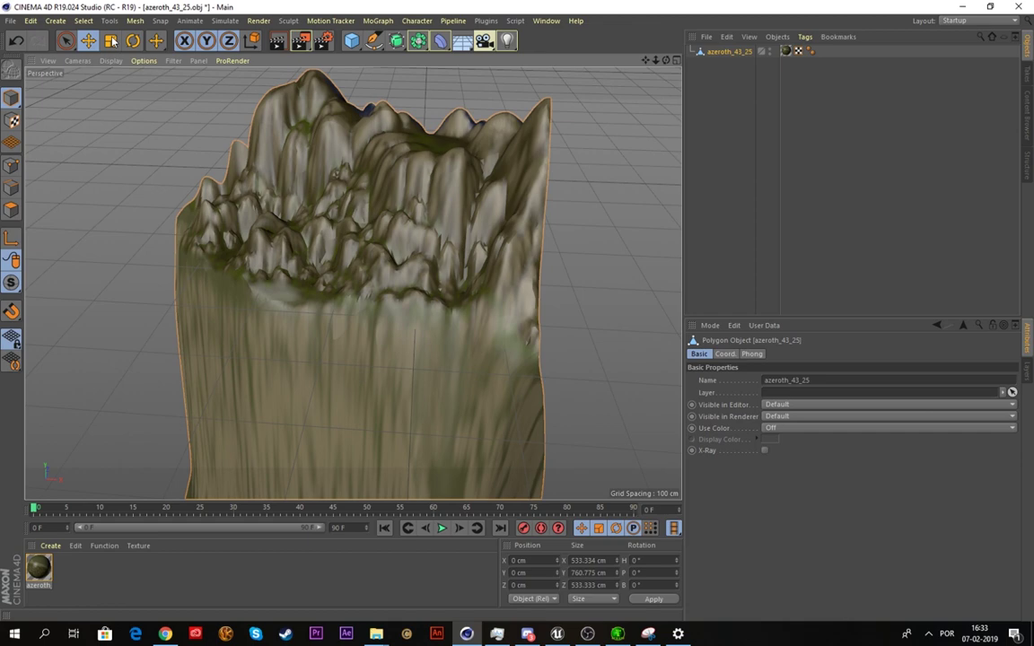
click(135, 21)
mouse_move(175, 58)
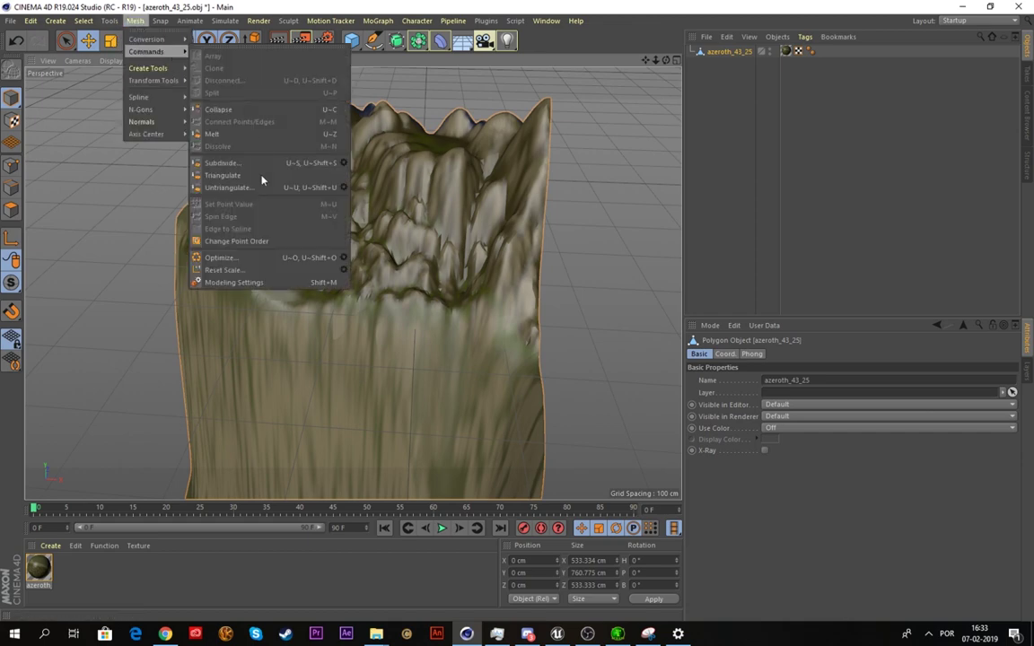
click(230, 258)
Step: Export the terrain as an FBX file named Map tile in the Tutorial folder, with the offered export settings
alt+drag(449, 260, 368, 229)
click(12, 21)
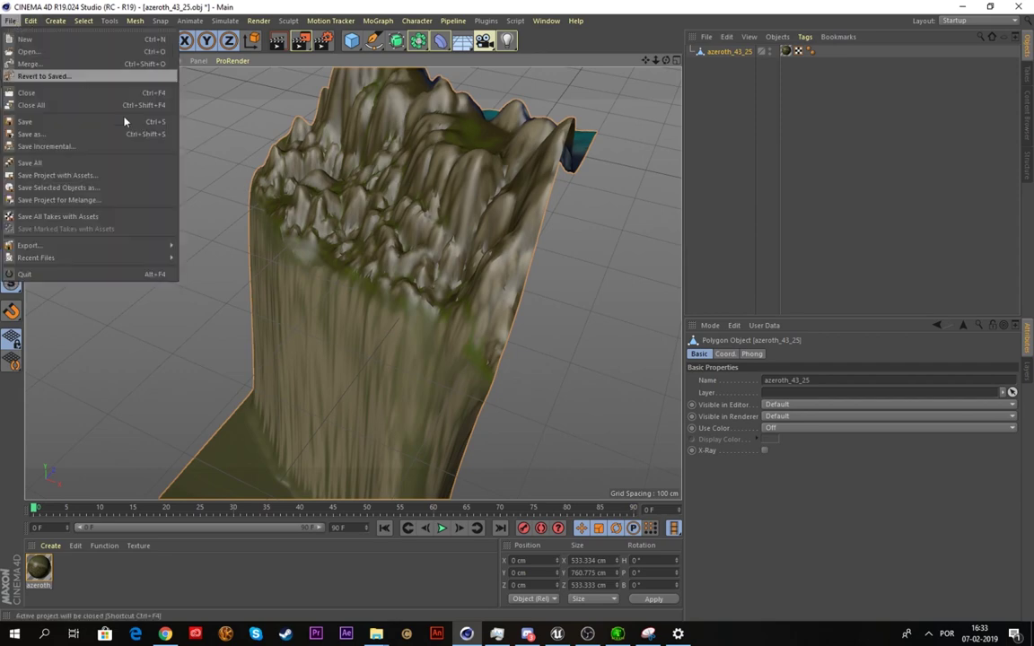
mouse_move(152, 245)
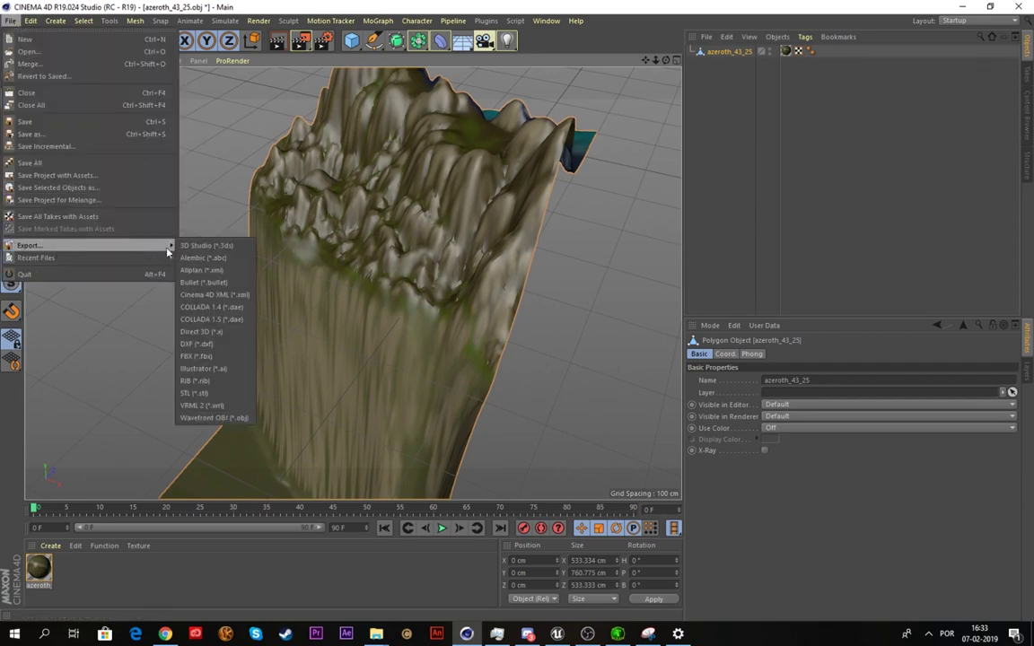
click(216, 356)
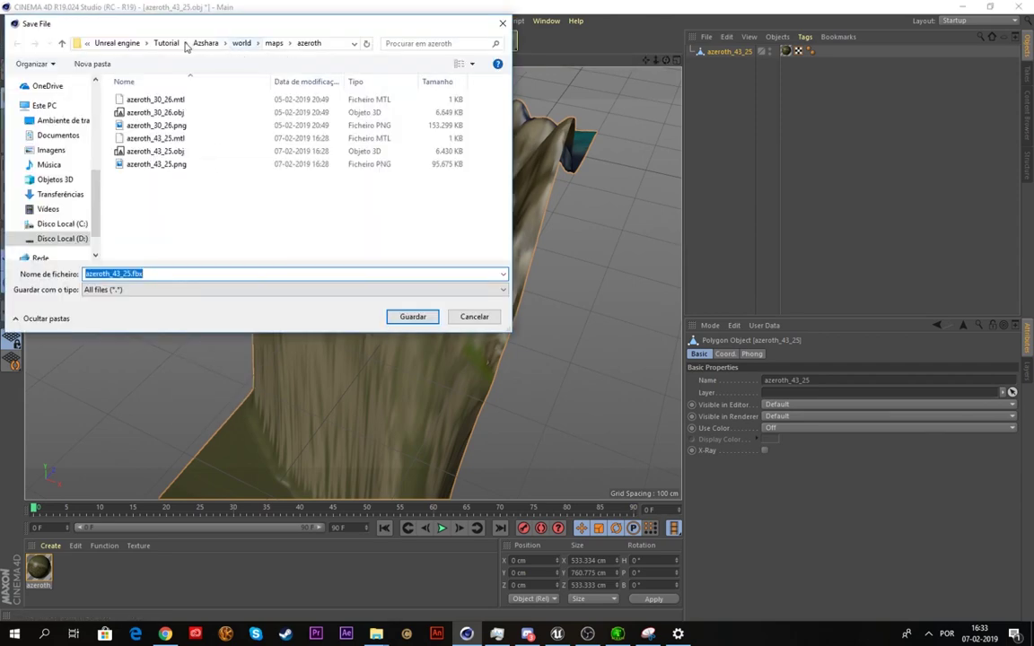
click(166, 43)
text(Ti)
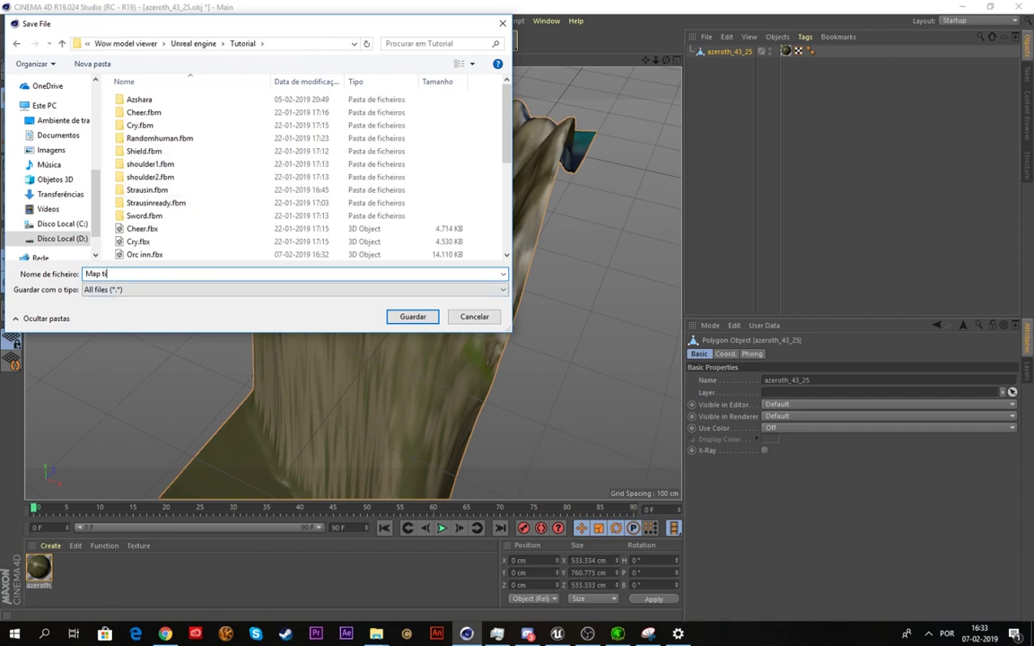
text(le)
key(Return)
click(142, 400)
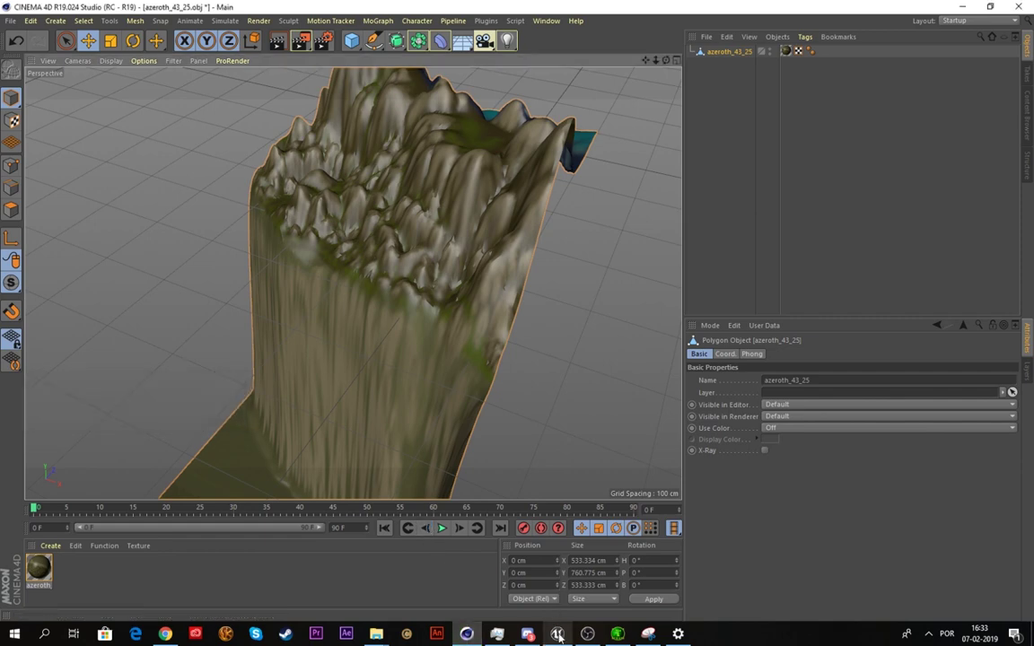
Step: Switch to the Bfaending project in Unreal Editor and open the Tutorial level from the root Content folder
mouse_move(558, 636)
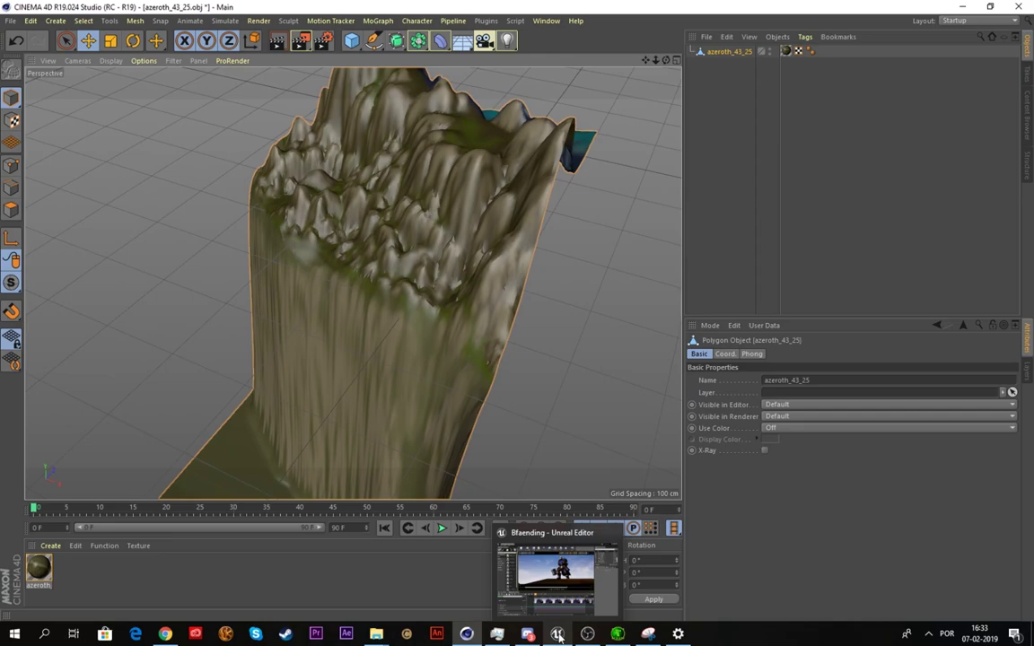
click(558, 635)
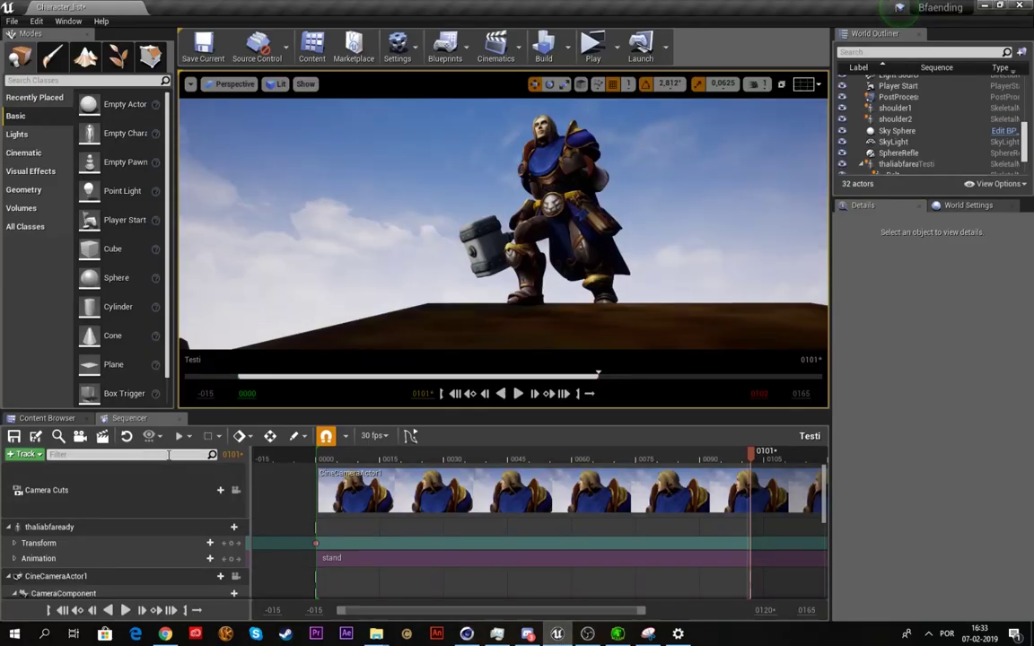
click(40, 419)
click(253, 436)
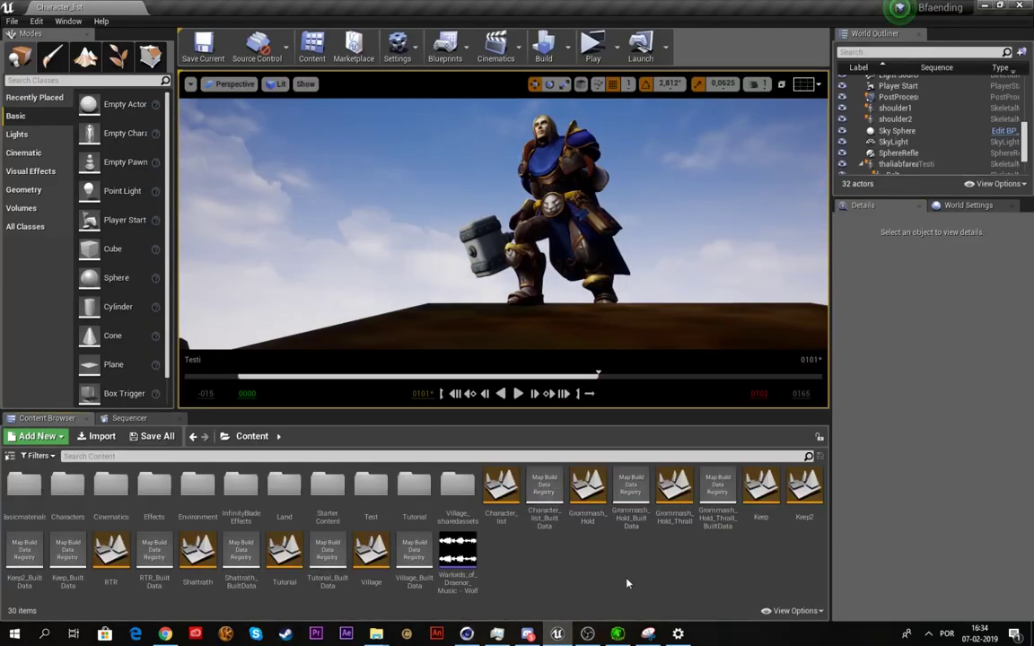
double_click(285, 552)
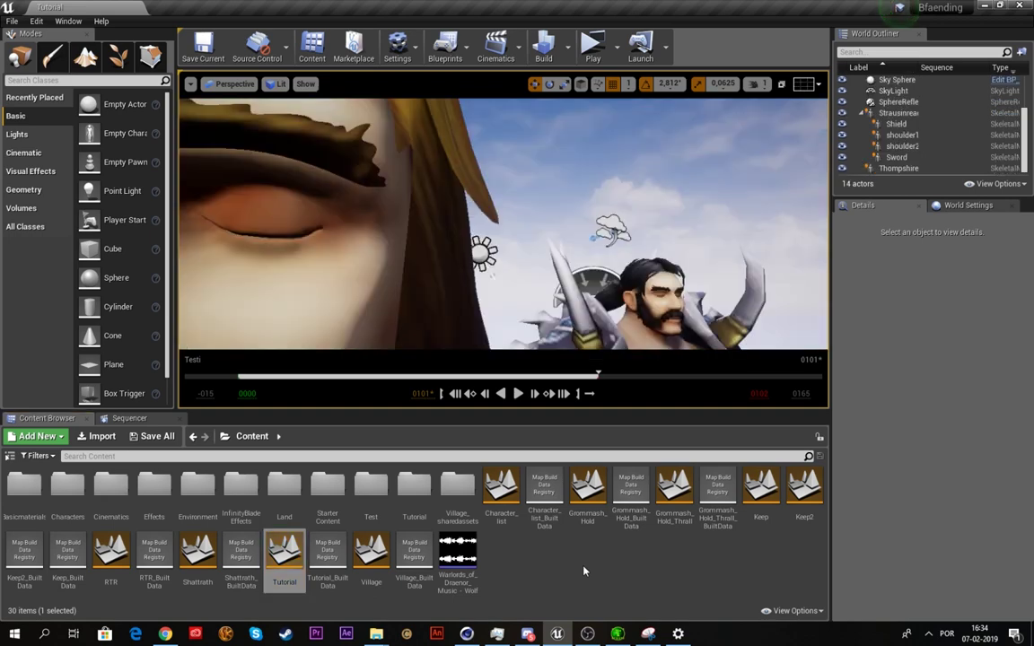
right_drag(673, 260, 682, 345)
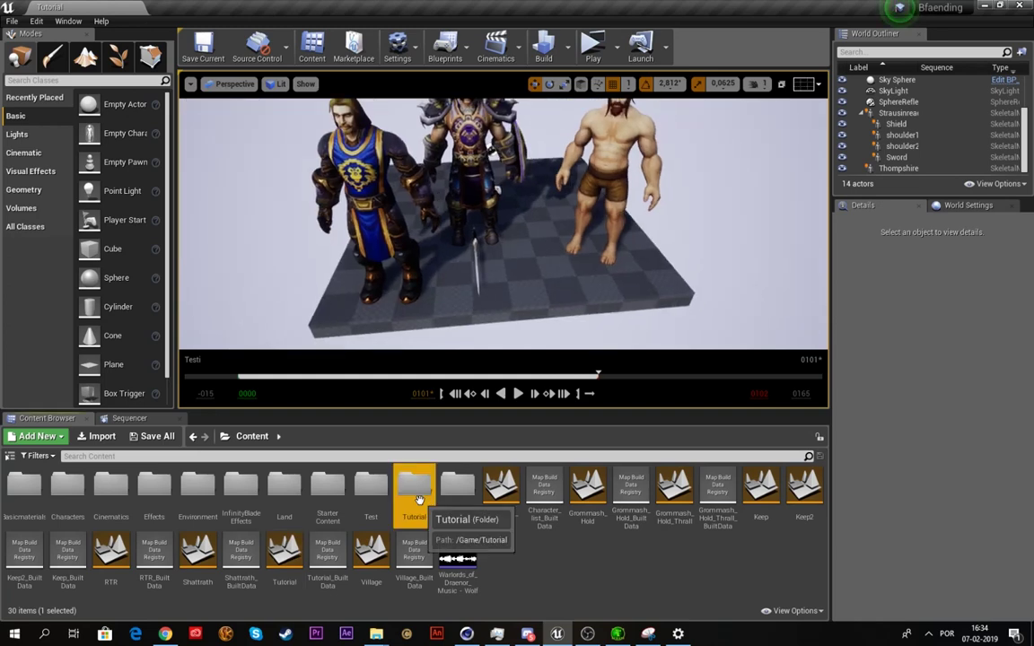
Step: Create a new folder named Objects inside the Tutorial content folder and open it
double_click(414, 489)
scroll(239, 512, down, 2)
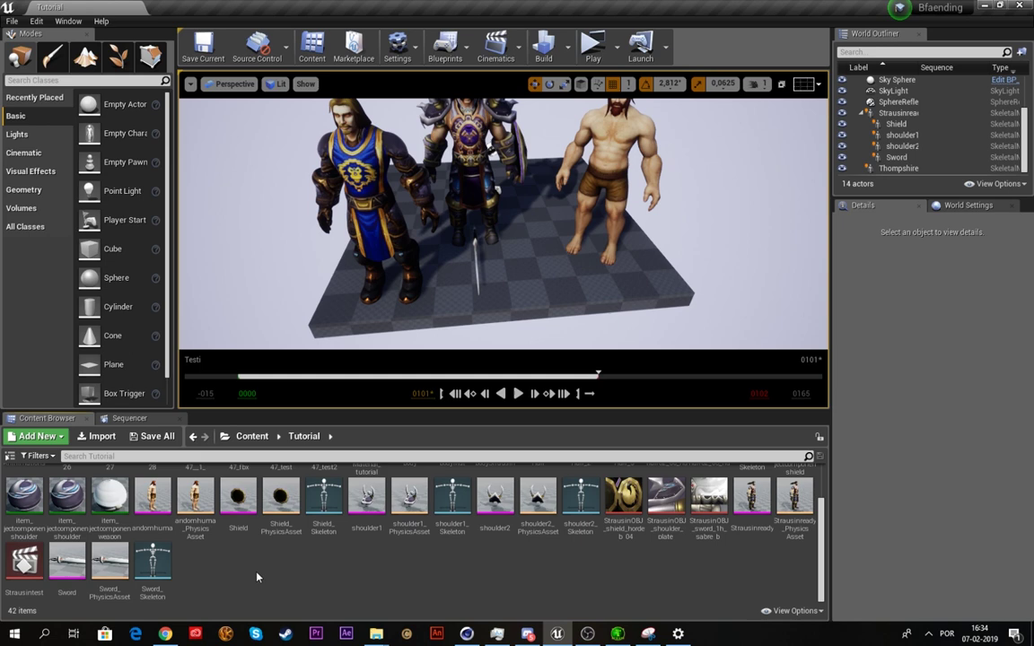
right_click(256, 577)
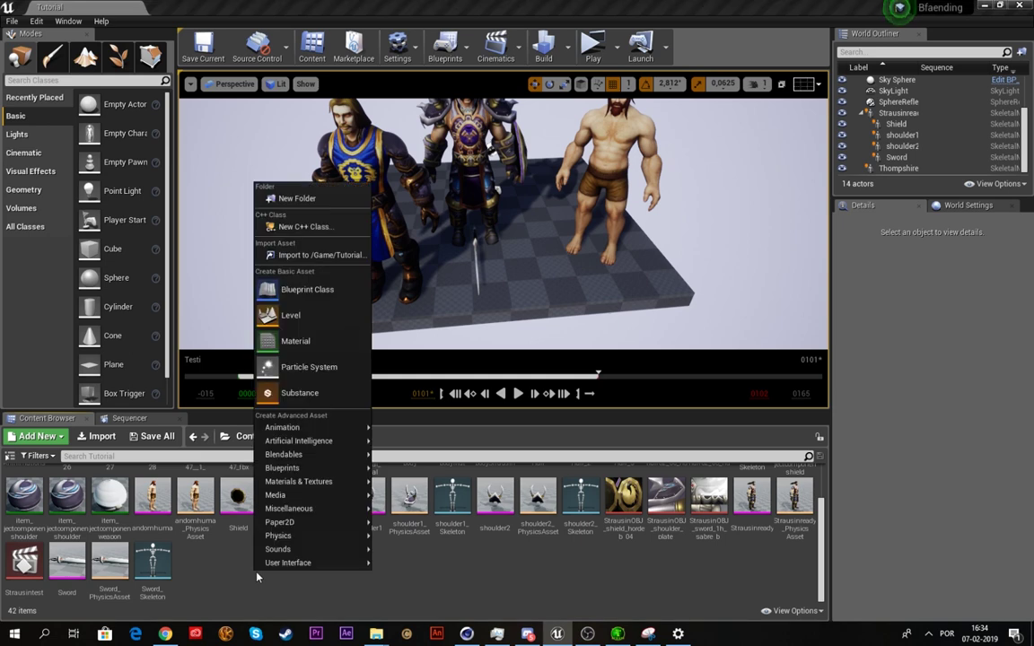
click(295, 200)
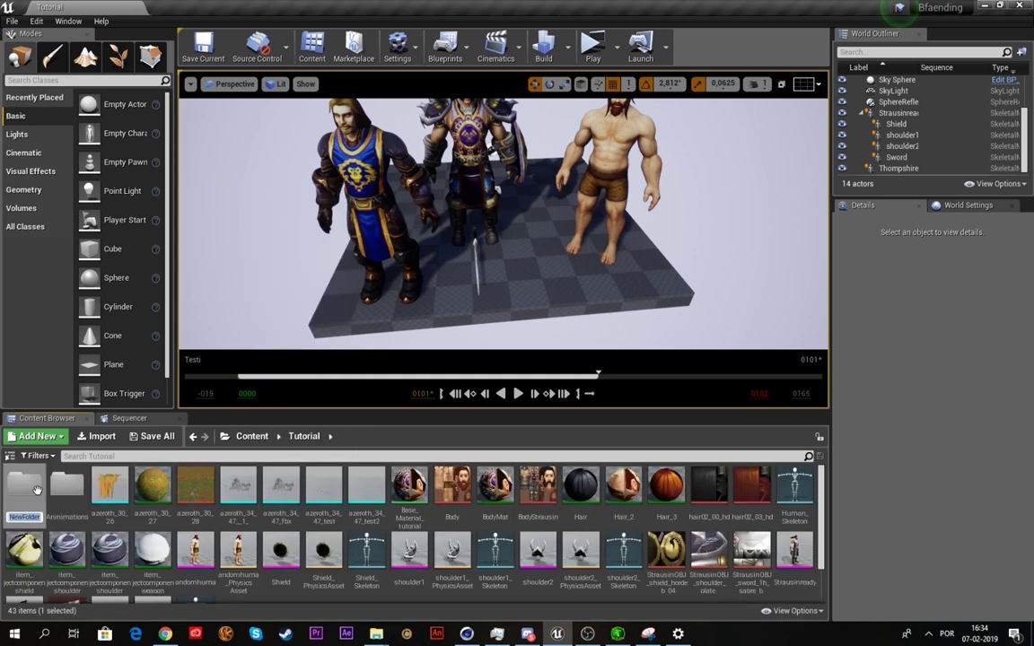
text(Objects)
key(Return)
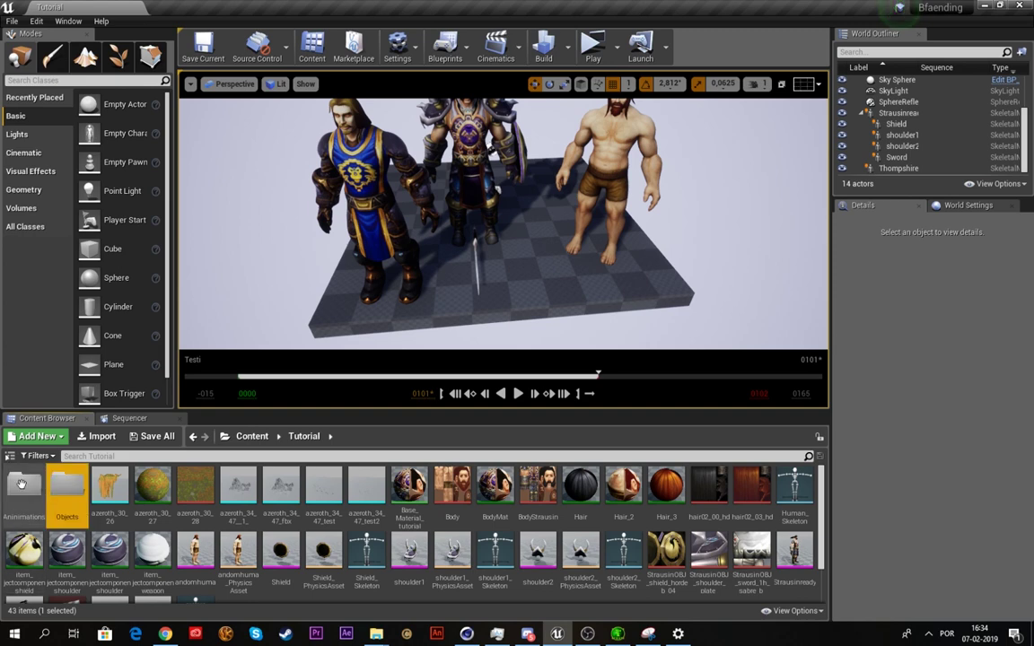
double_click(54, 497)
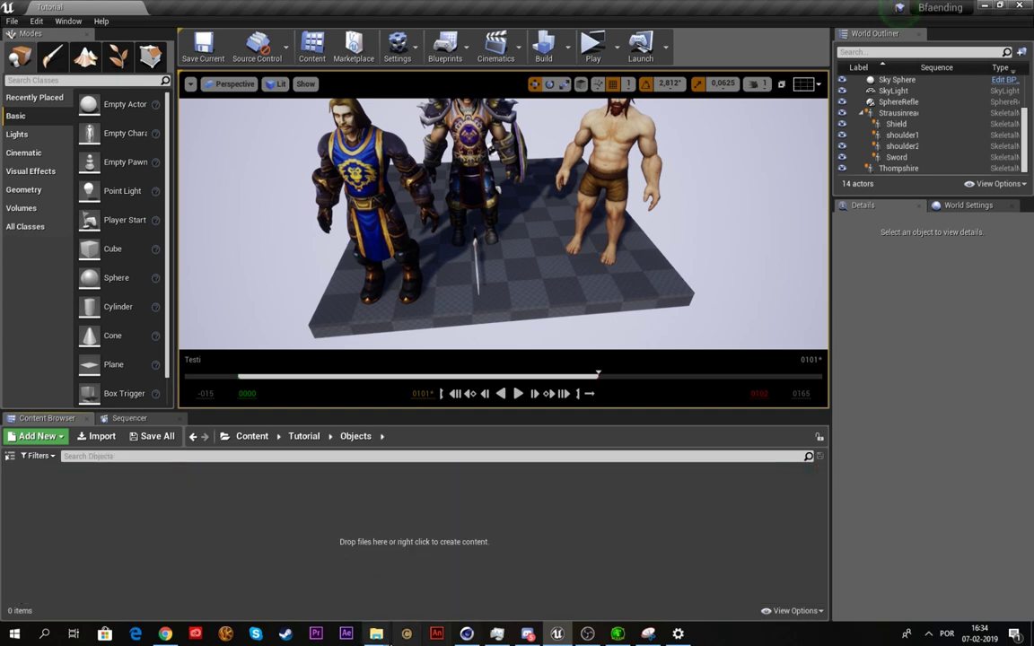
Step: Bring Map tile.fbx and Orc inn.fbx from the Tutorial folder on disk into the Objects content folder for import
mouse_move(375, 639)
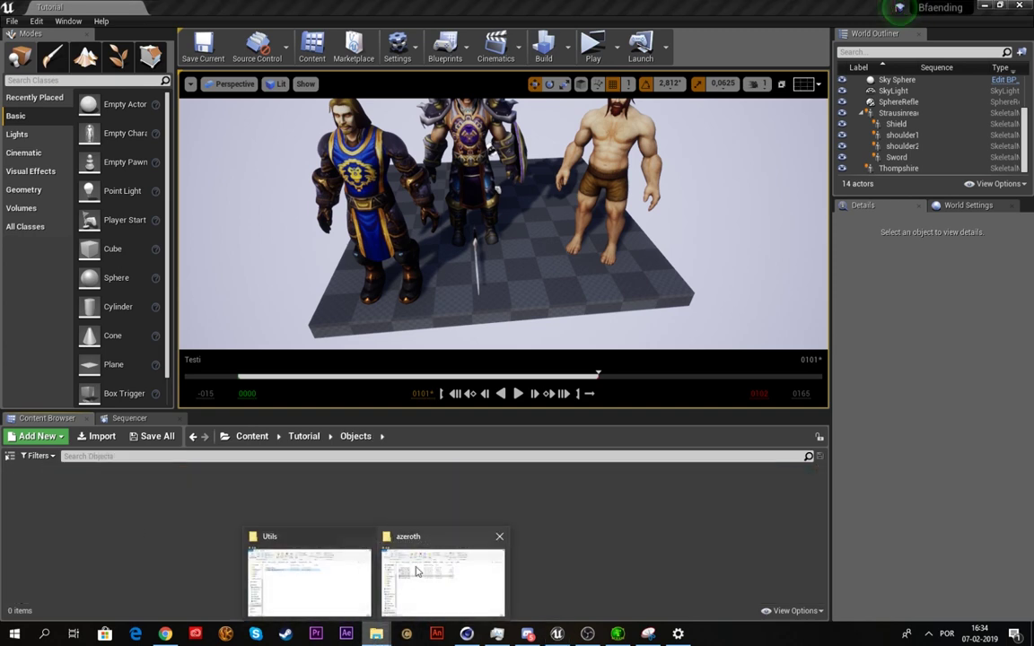
click(443, 578)
click(532, 174)
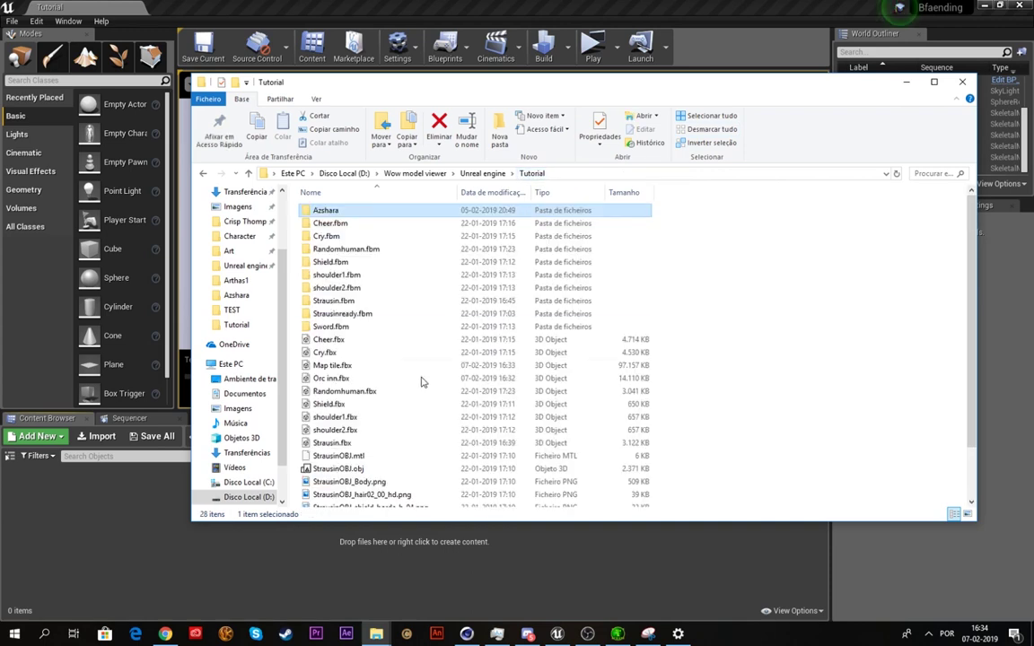
scroll(414, 467, down, 2)
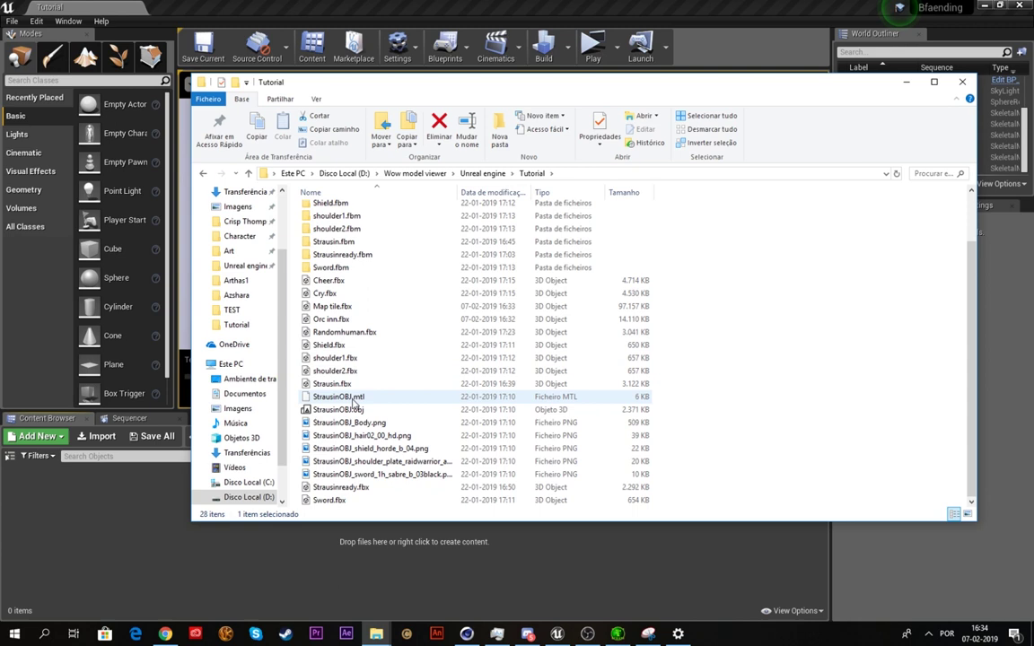
click(339, 307)
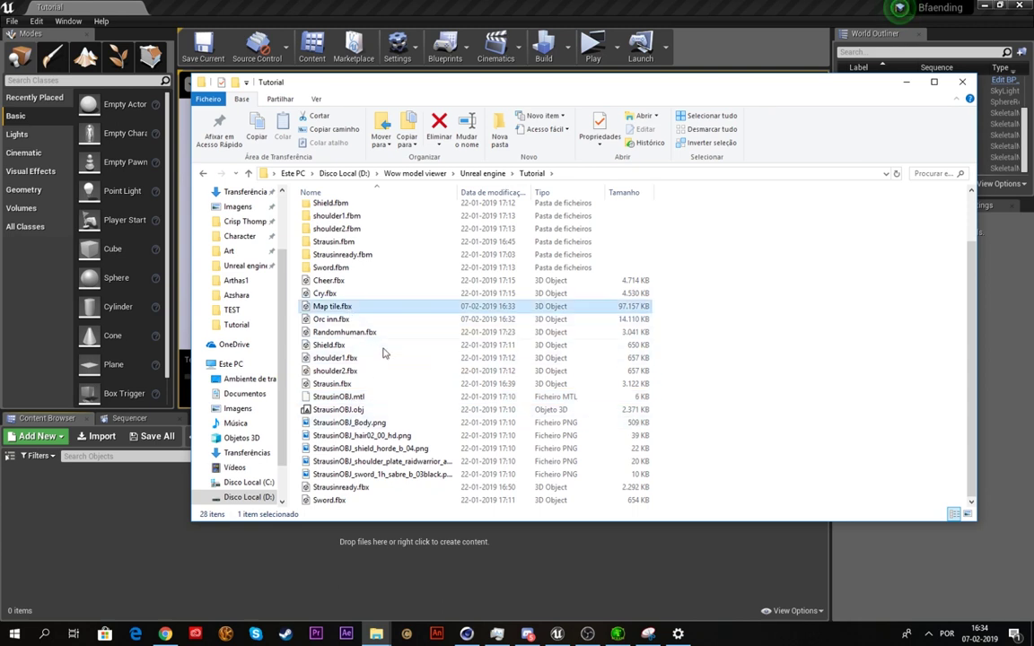
ctrl+click(340, 319)
drag(356, 323, 110, 568)
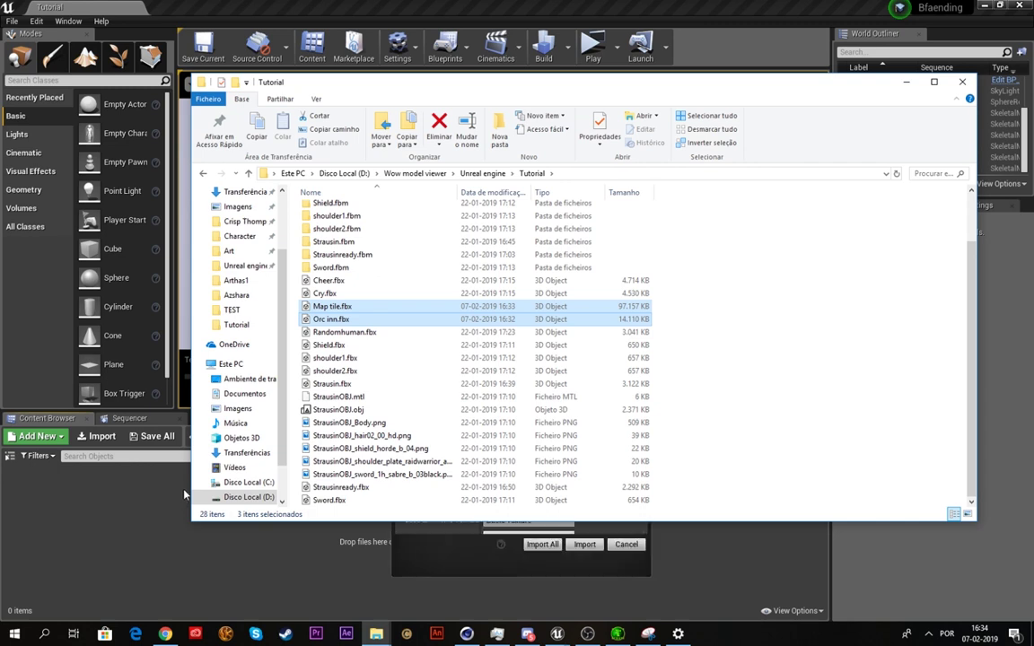
click(476, 566)
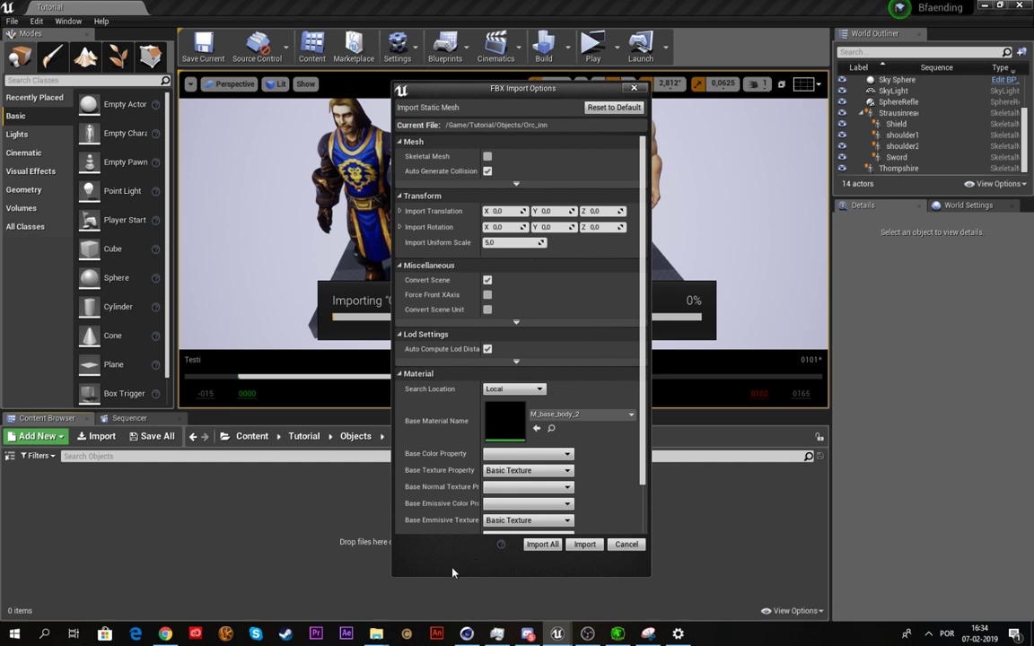
Step: Set the FBX import uniform scale to 250 and choose Base_Material_tutorial as the base material
click(512, 244)
drag(634, 365, 647, 408)
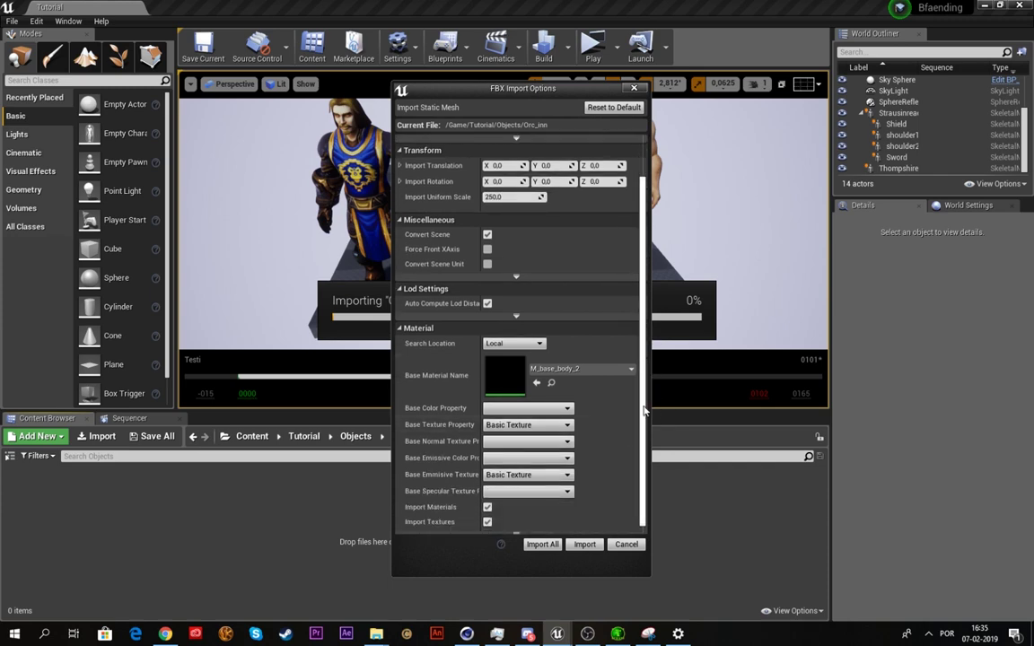
click(600, 375)
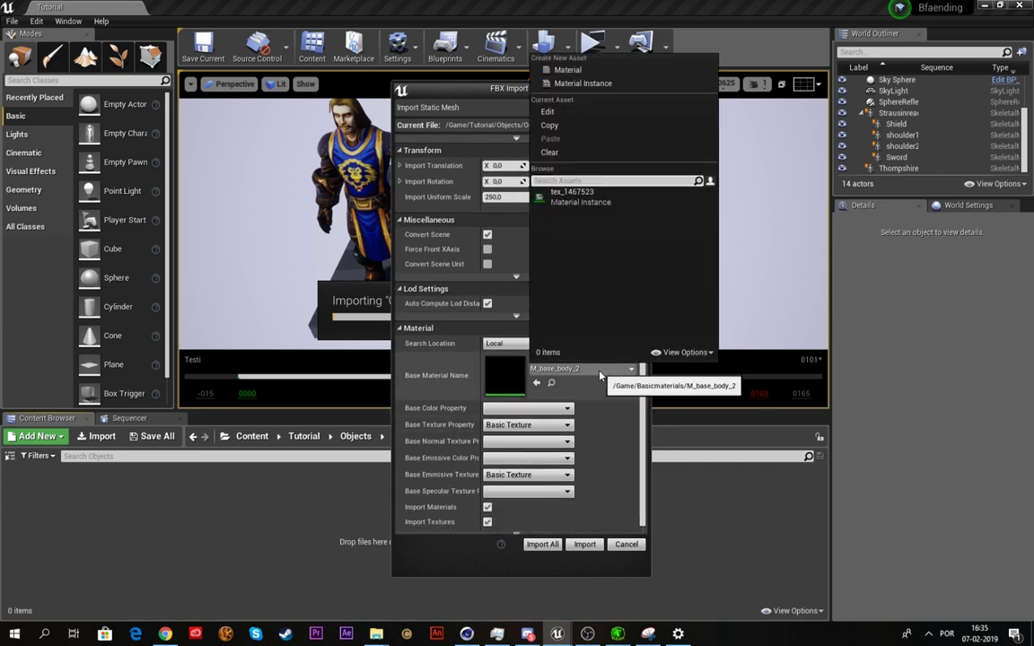
text(tut)
click(560, 191)
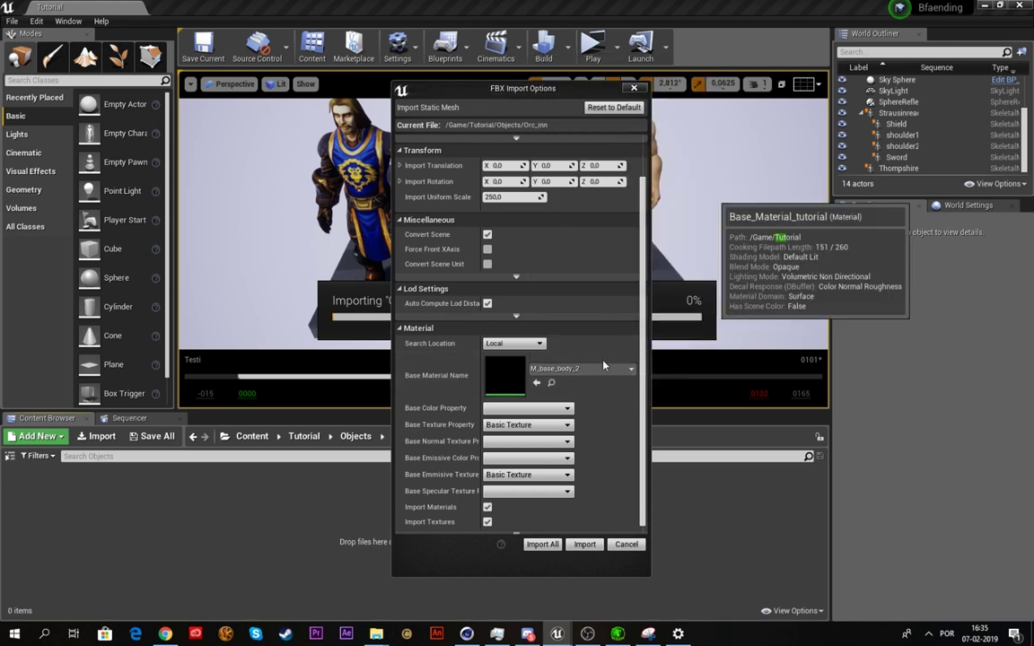
scroll(644, 439, down, 1)
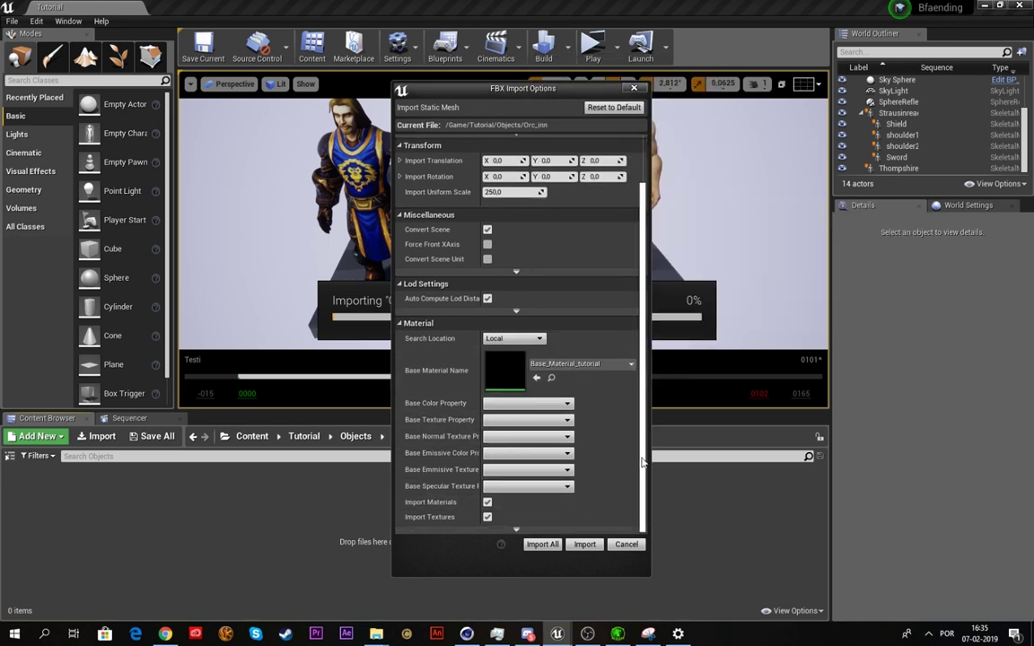
scroll(642, 462, up, 2)
scroll(643, 463, down, 2)
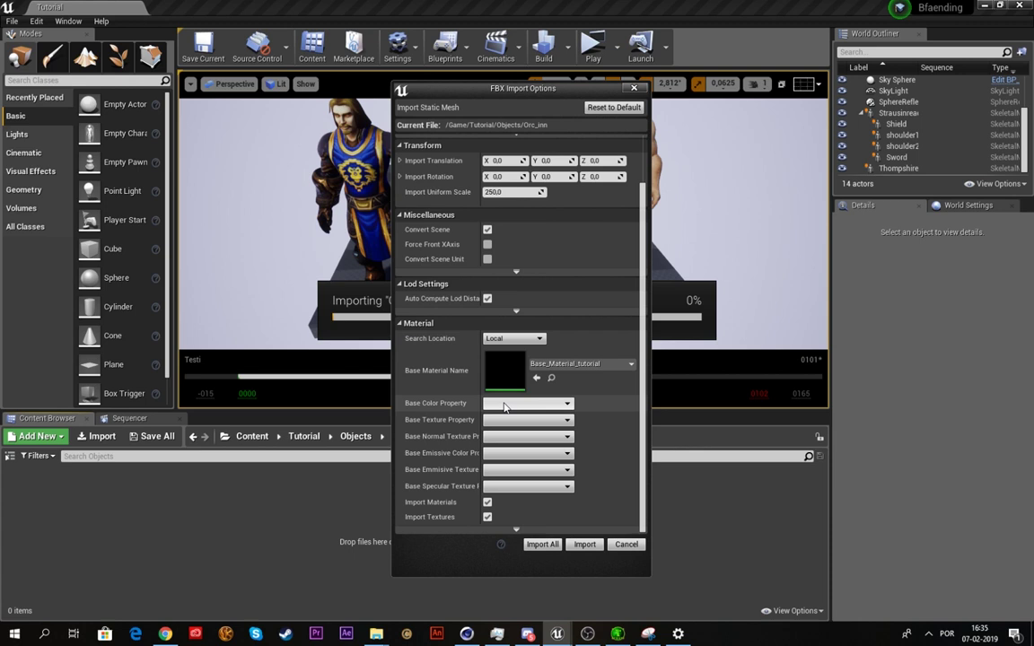
Step: Set the base texture property to Base and import all the FBX files with these options
click(528, 437)
click(534, 420)
click(537, 403)
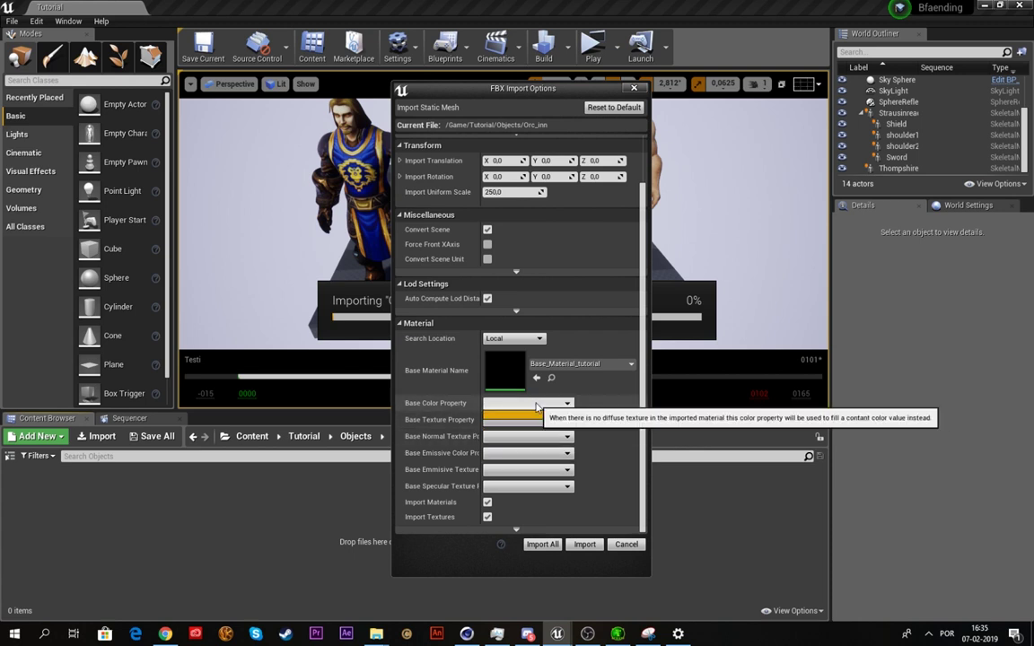
click(518, 443)
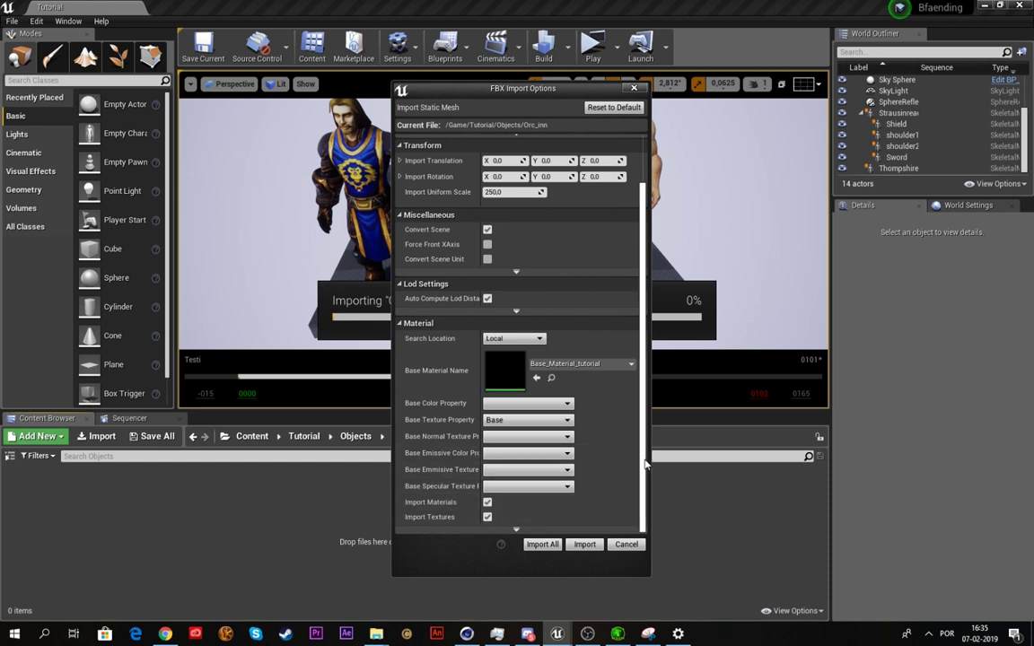
drag(643, 463, 646, 411)
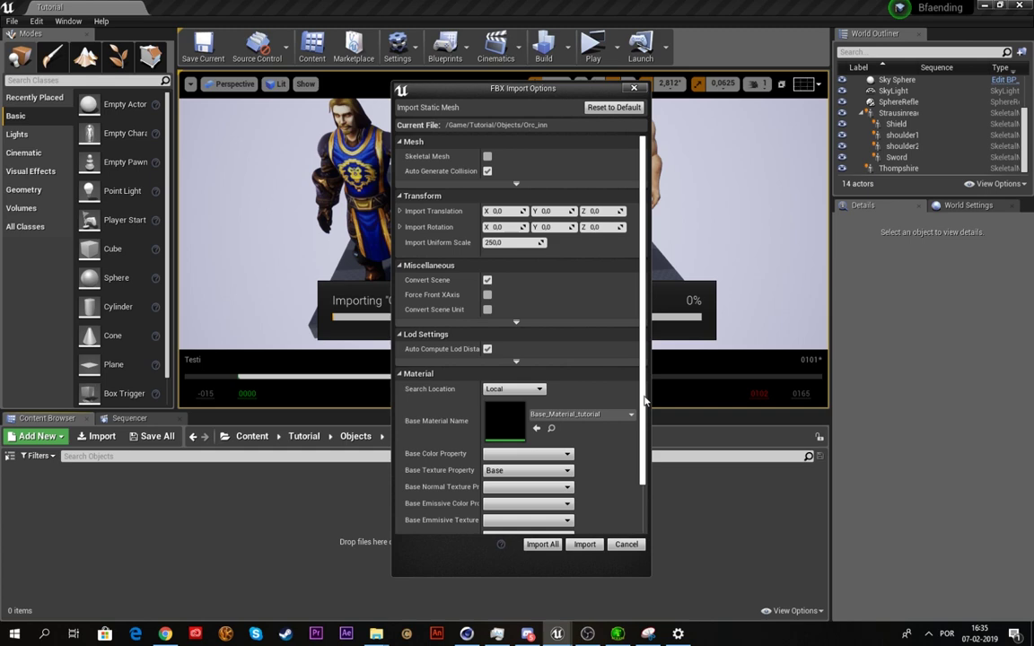
scroll(645, 401, down, 2)
click(542, 544)
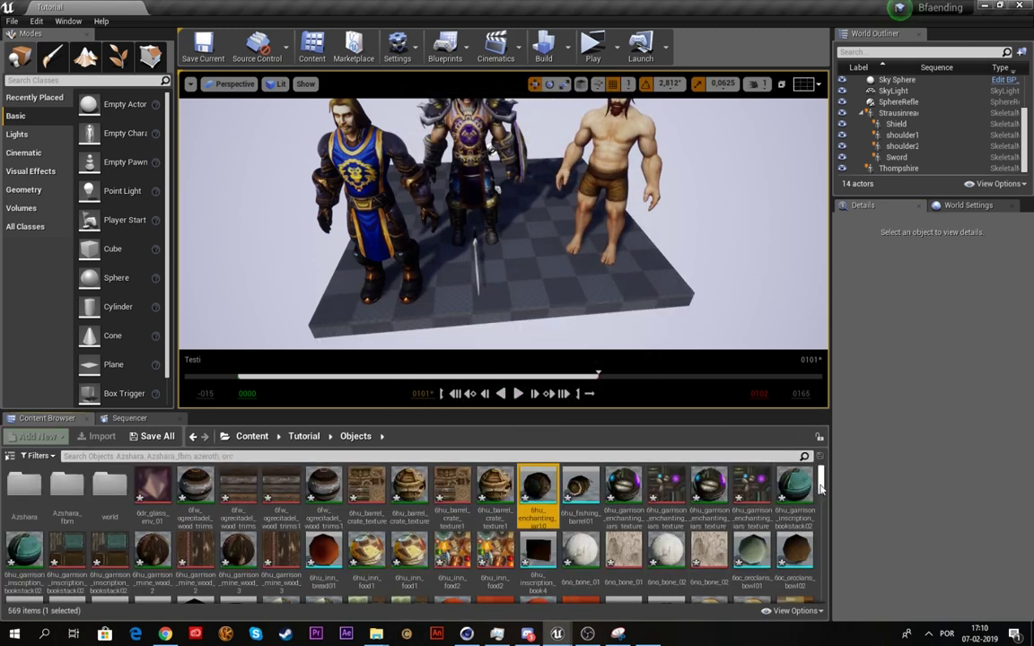
Step: Search the Objects folder for "map" and place the Map_tile_azeroth_43_25 static mesh in the level
drag(819, 488, 824, 514)
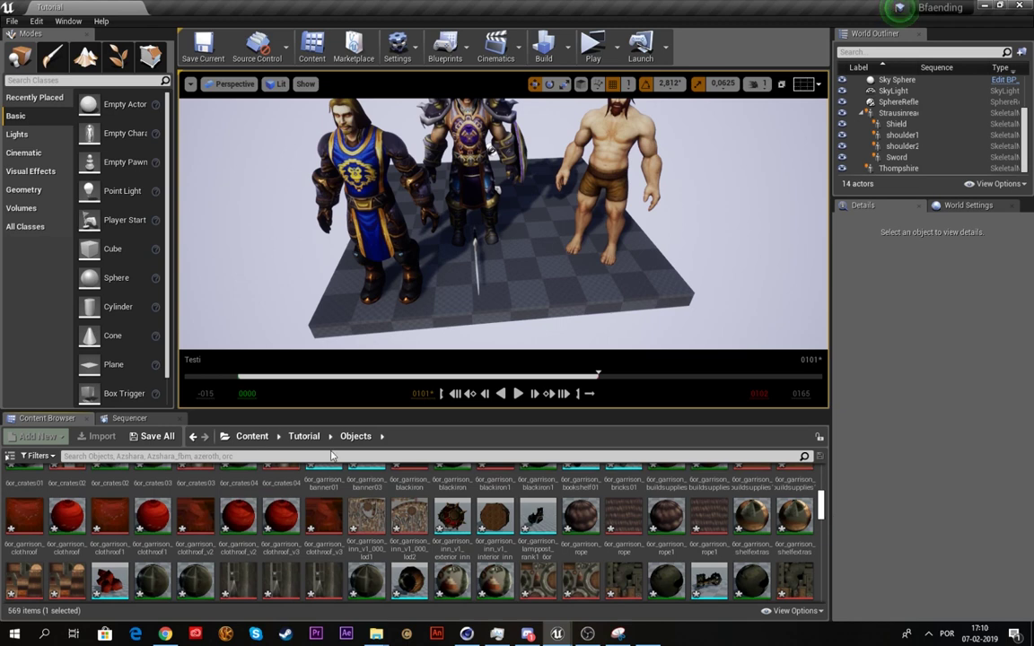
click(171, 456)
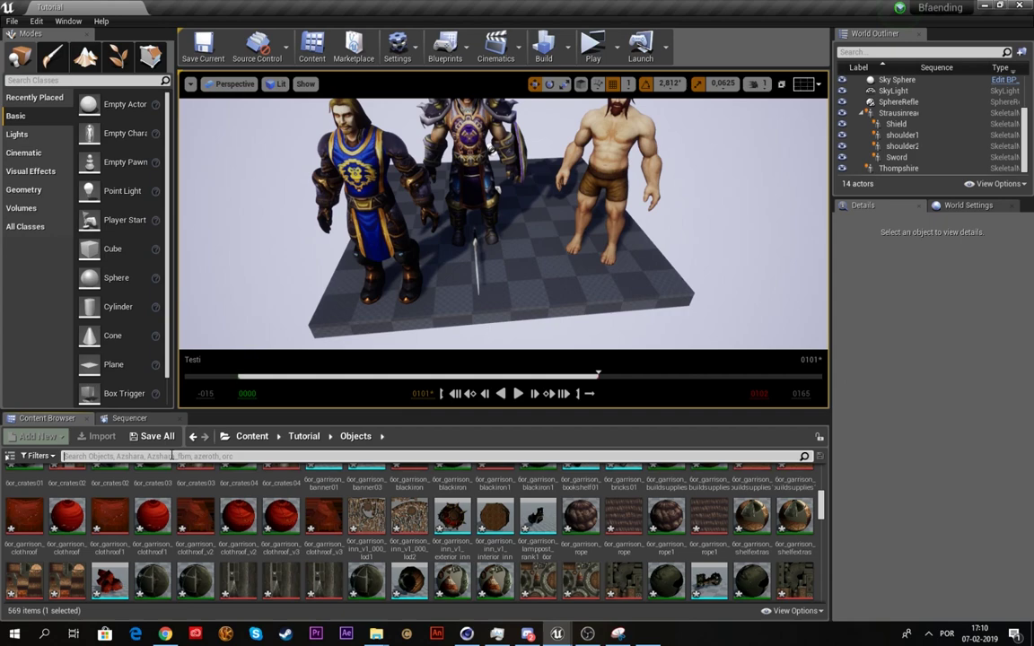
text(map)
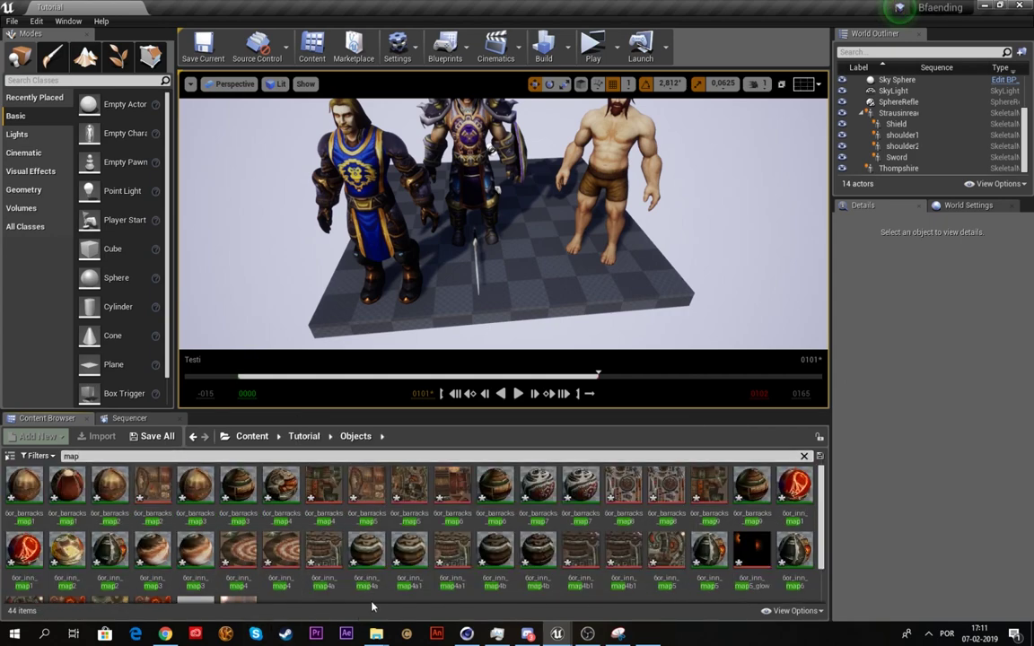
scroll(296, 548, down, 2)
click(196, 564)
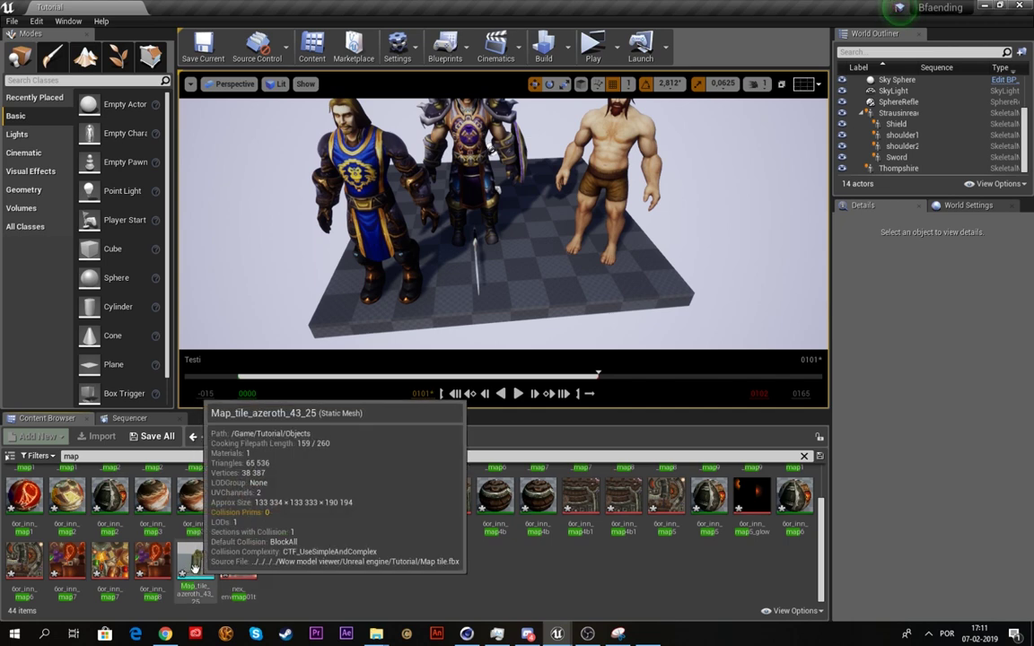
drag(221, 519, 447, 272)
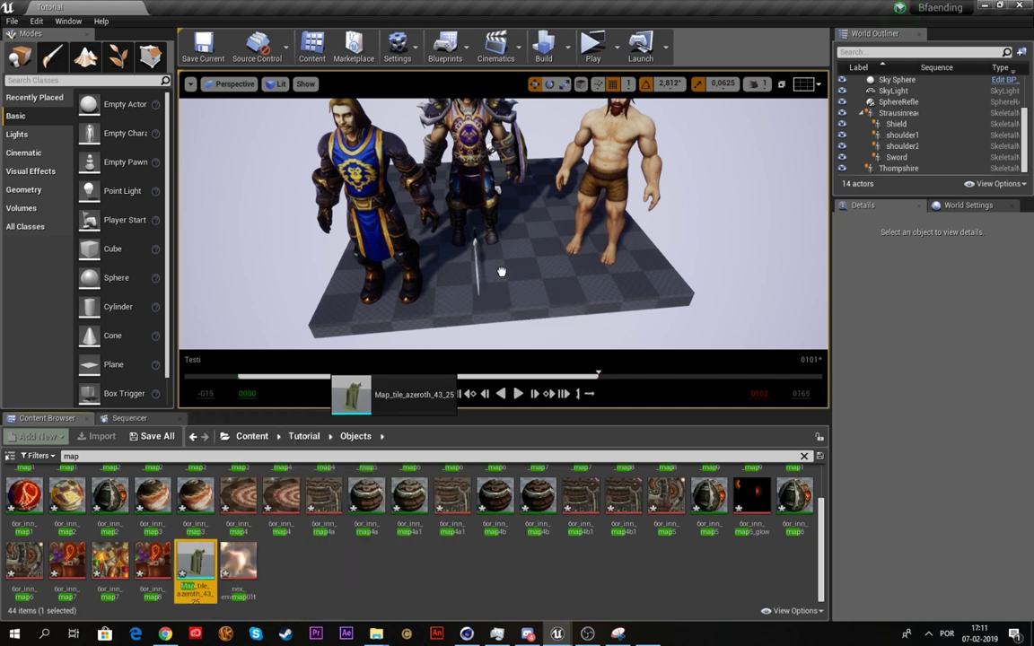
drag(500, 271, 501, 271)
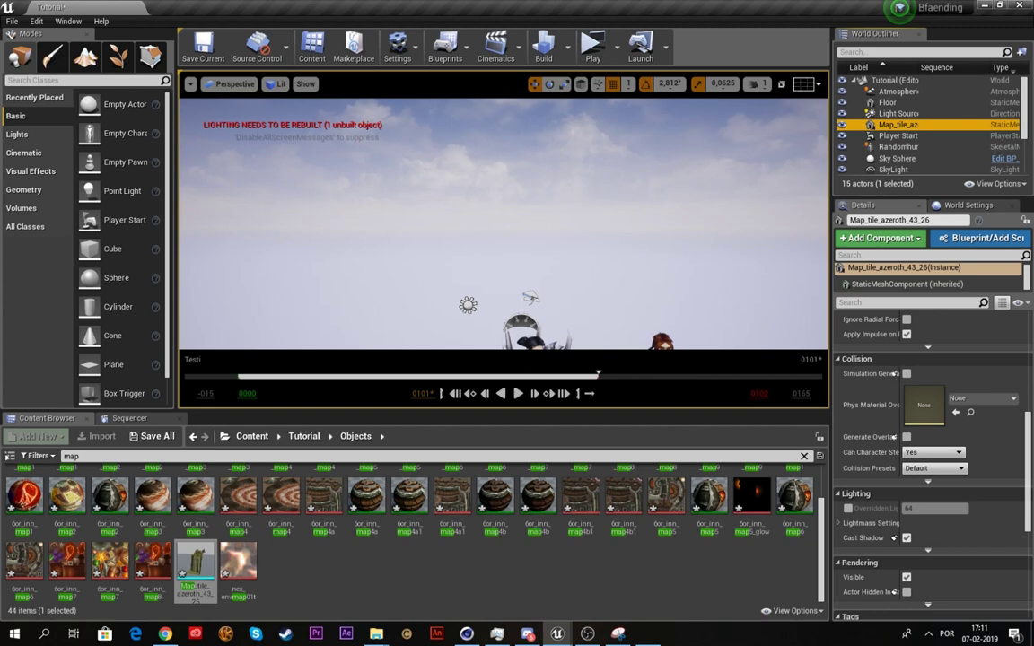
Step: Raise the viewport camera speed to 5 and move the placed map tile along its X axis
right_drag(808, 100, 733, 96)
click(756, 84)
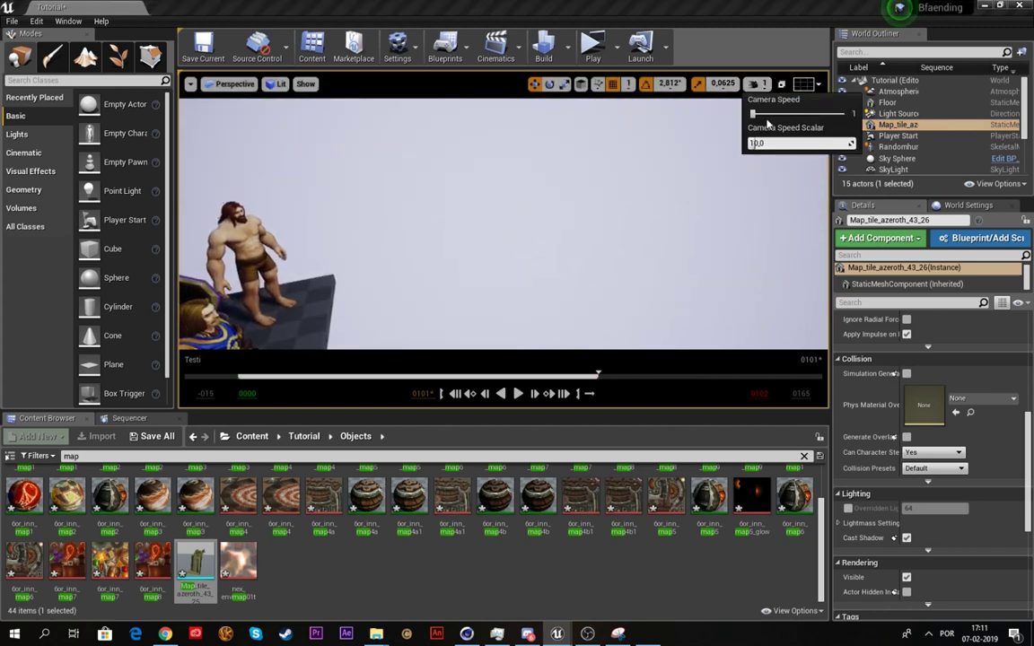
right_drag(573, 228, 470, 215)
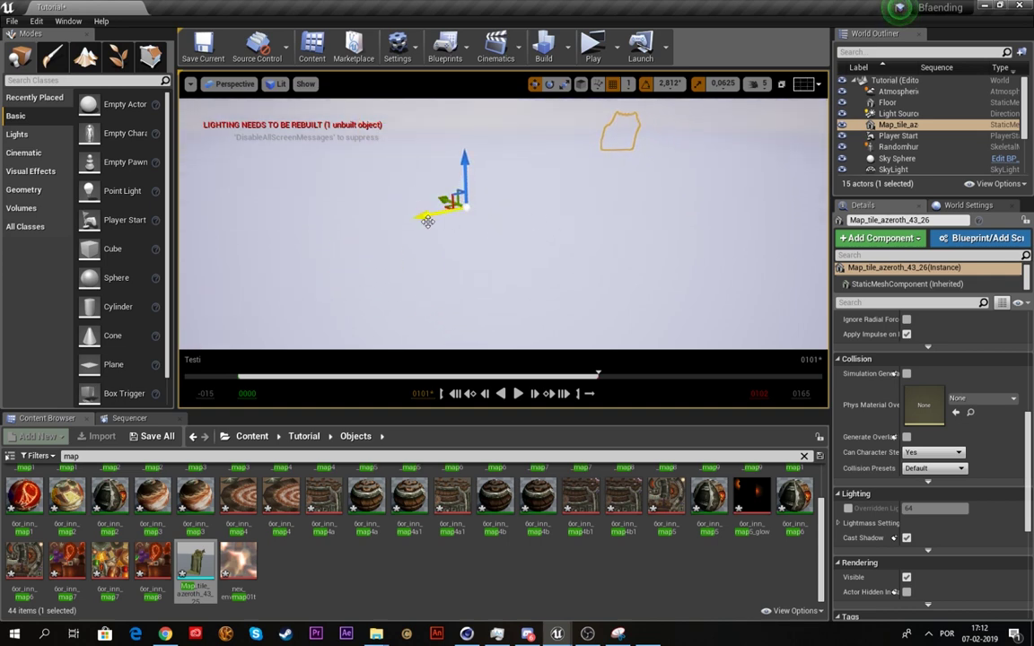
drag(215, 283, 146, 297)
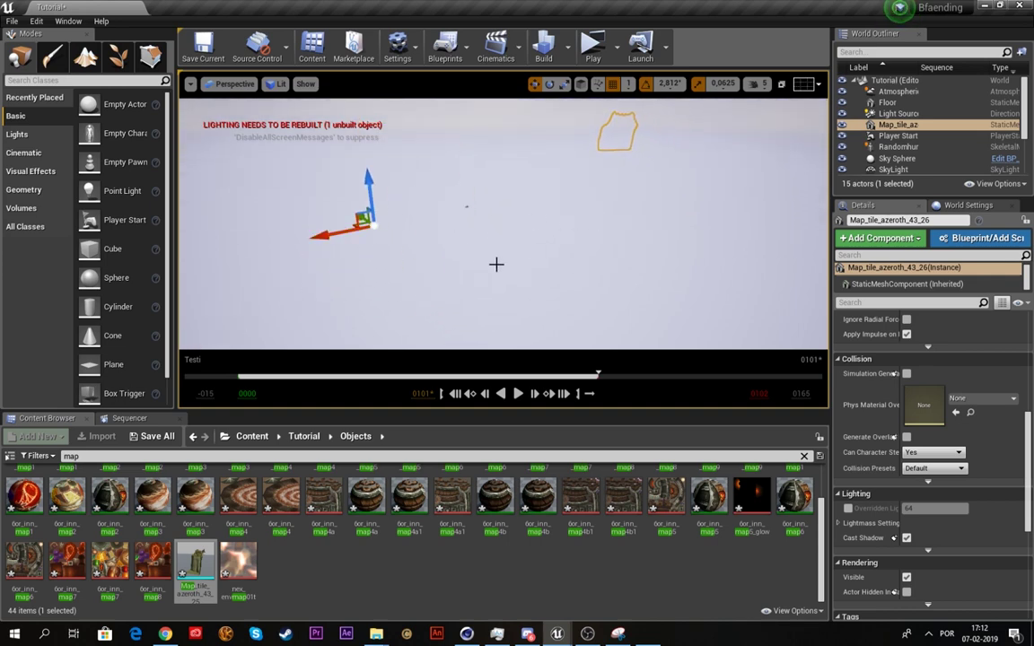
Step: Raise the camera speed to 8 and move the map tile further along X and Y, close to the existing scene
right_drag(486, 283, 394, 346)
click(756, 84)
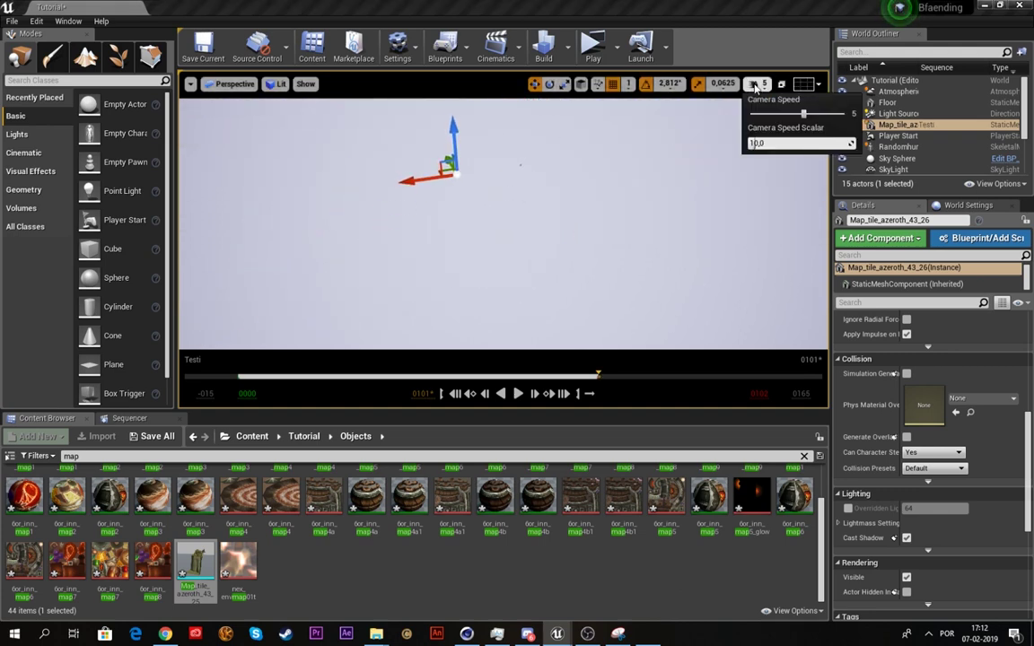
right_drag(531, 177, 503, 224)
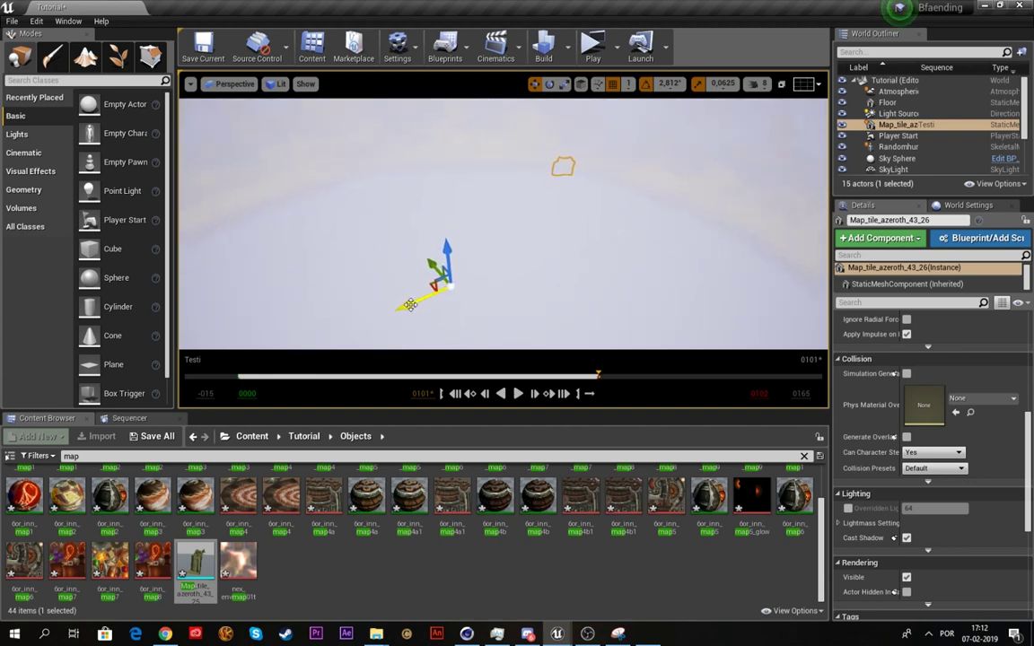
right_drag(410, 305, 492, 196)
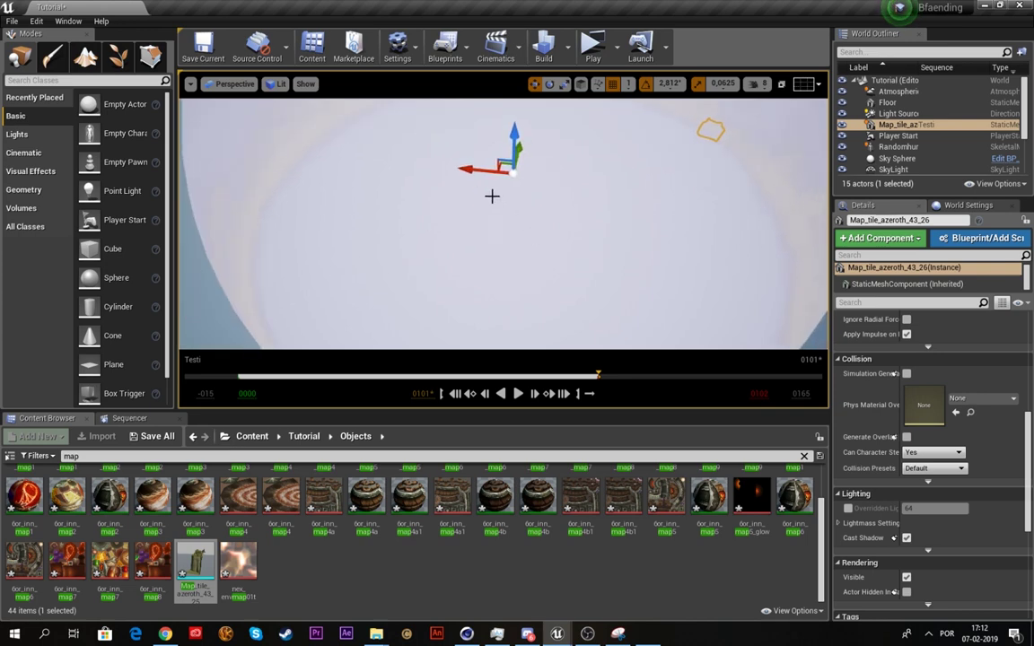
drag(438, 170, 282, 167)
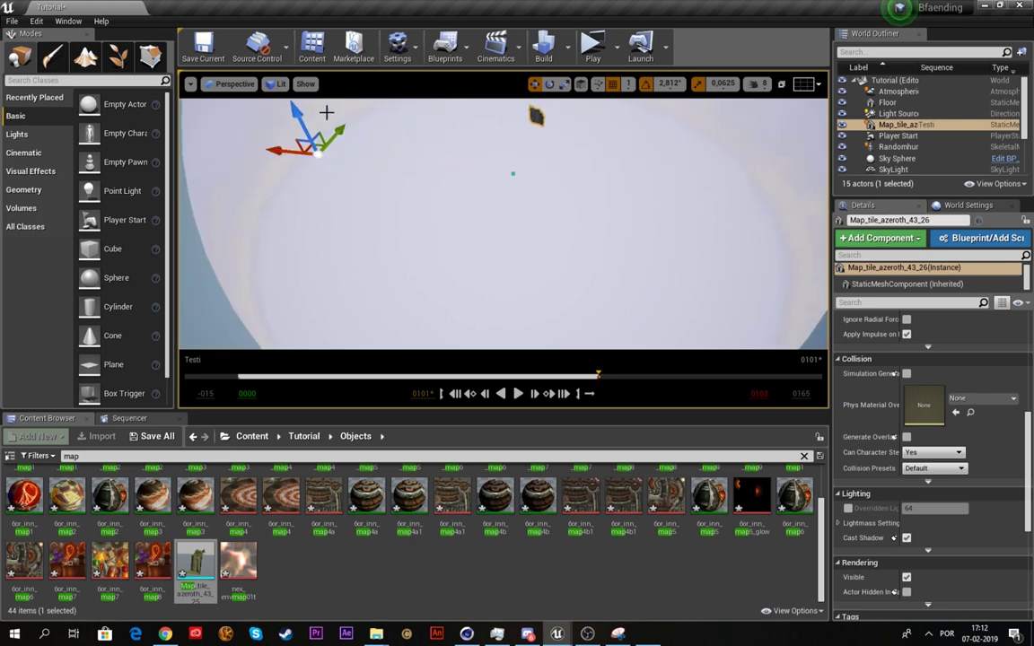
drag(341, 131, 315, 204)
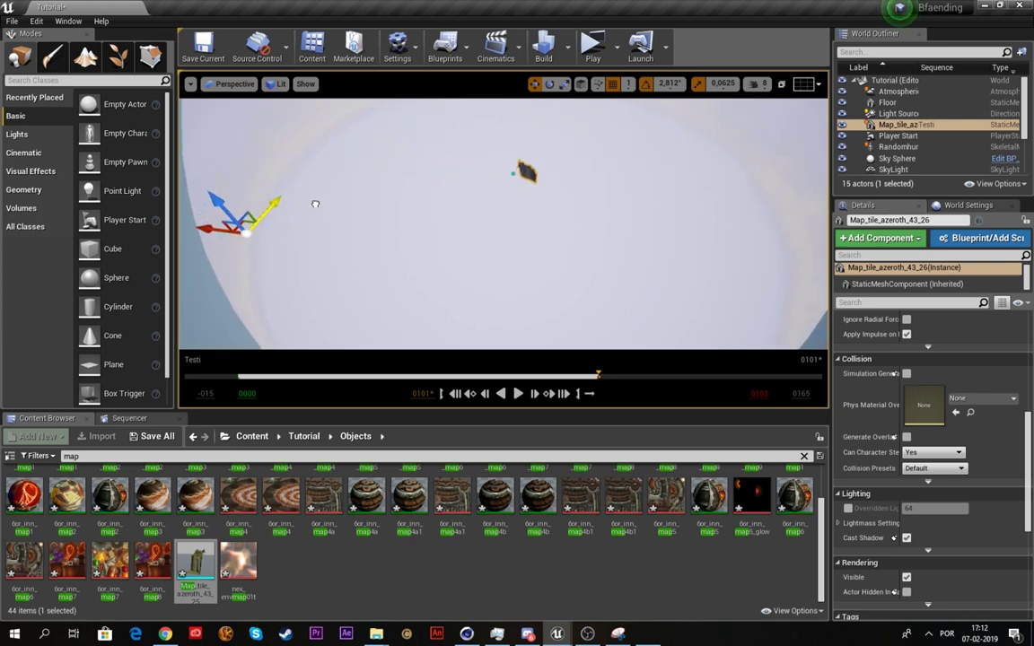
Step: Fly up to the placed map tile and examine its terrain shape and textures from several distances
right_drag(569, 191, 709, 154)
key(w)
key(w)
key(a)
key(w)
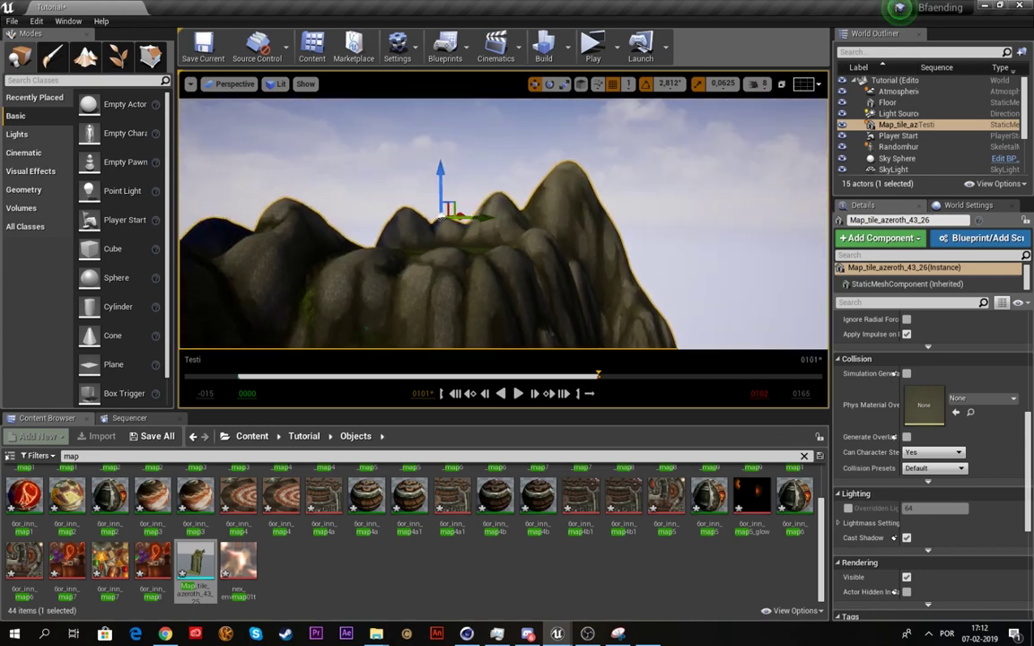
mouse_move(611, 248)
right_down()
mouse_move(619, 259)
mouse_move(611, 278)
mouse_move(619, 225)
mouse_move(611, 269)
mouse_move(602, 251)
mouse_move(628, 247)
mouse_move(610, 243)
right_up()
key(w)
key(s)
key(w)
key(s)
key(w)
key(s)
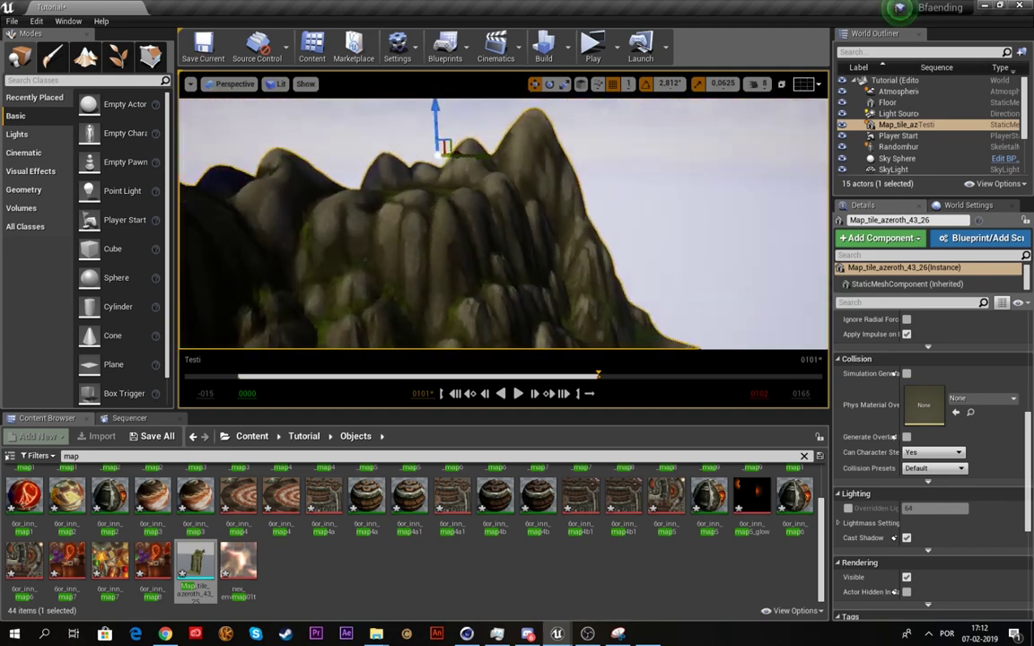
right_drag(641, 287, 662, 282)
key(w)
key(s)
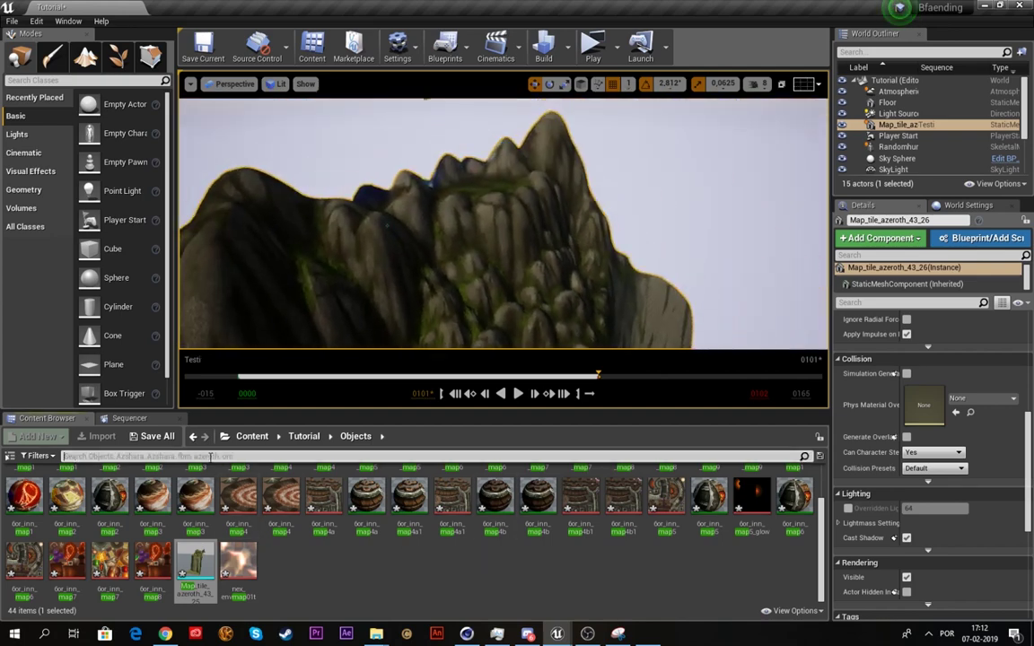
Step: Clear the previous asset filter and search the Objects folder for "inn"
scroll(409, 534, up, 10)
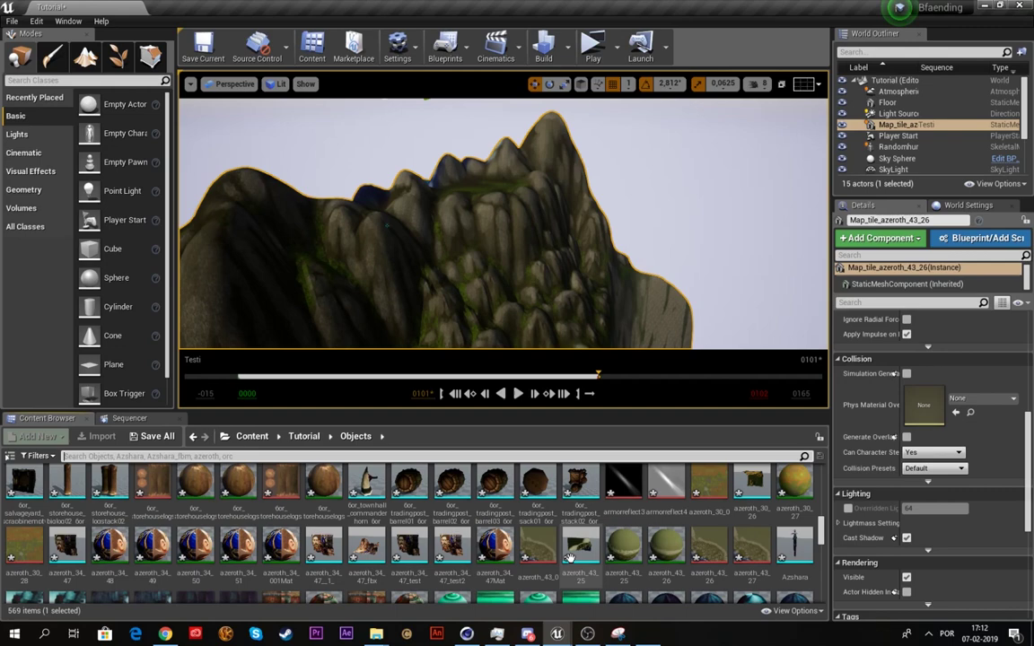
scroll(802, 541, up, 2)
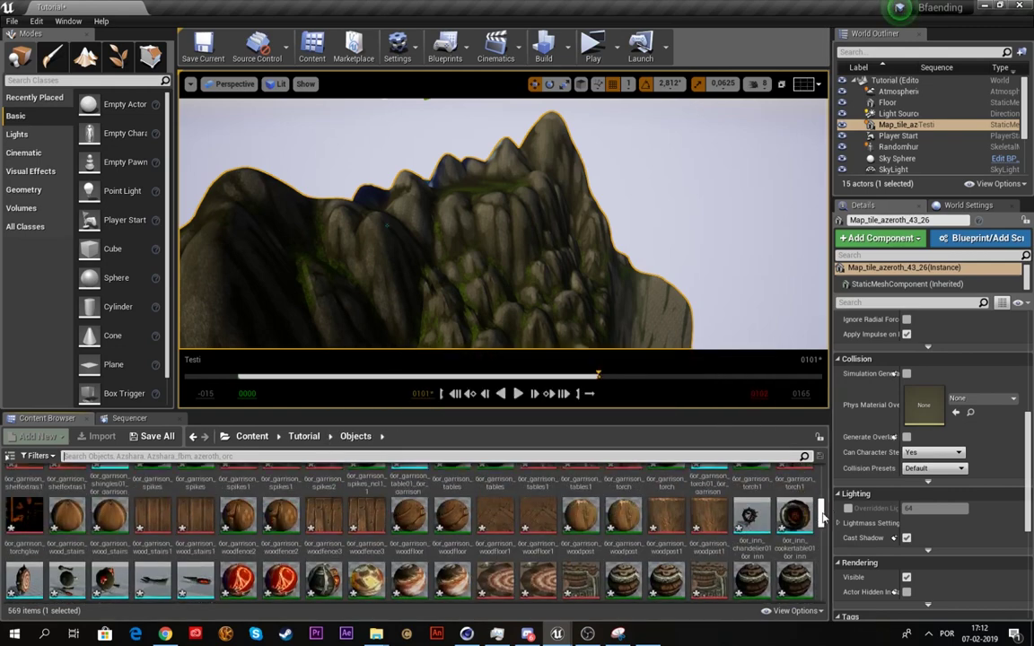
scroll(826, 477, up, 8)
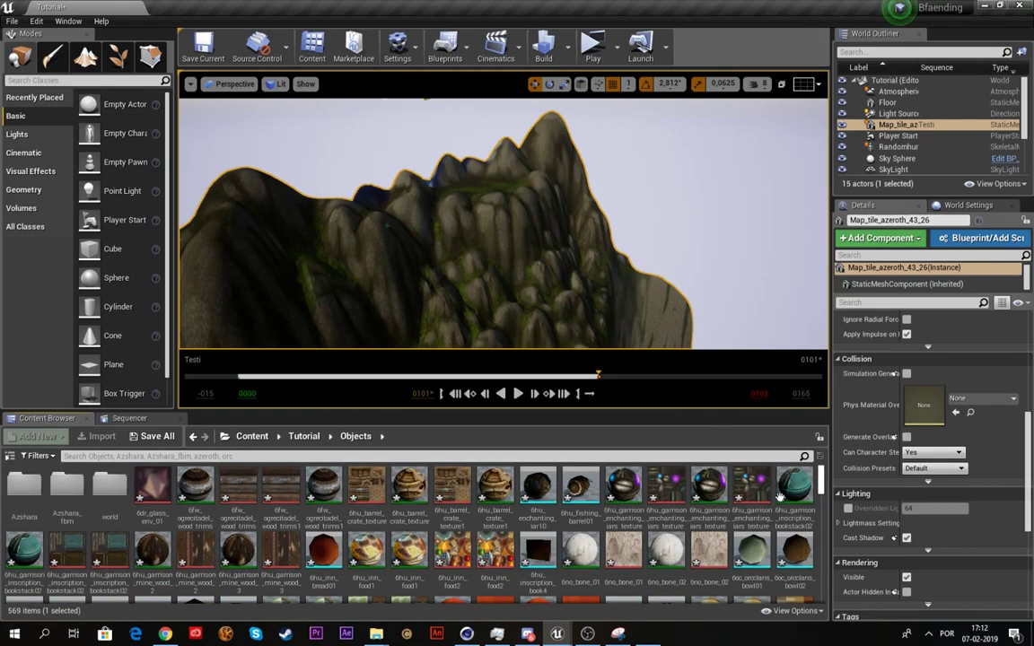
click(218, 455)
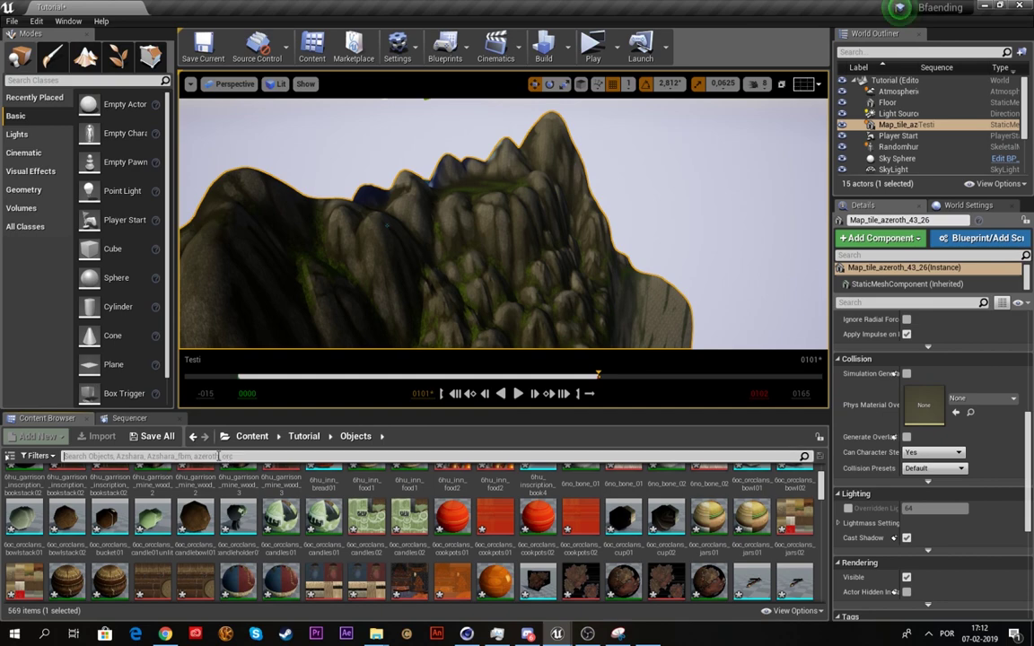
text(inn)
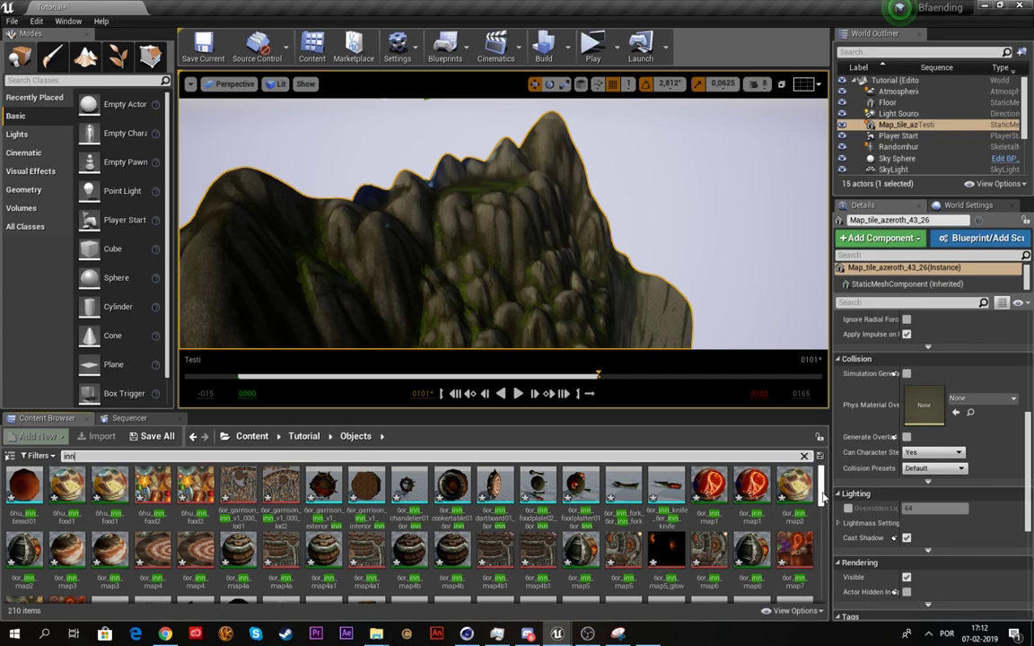
Step: Select the Orc inn interior and exterior static meshes and place both together on the grassy area of the map tile
drag(820, 494, 824, 587)
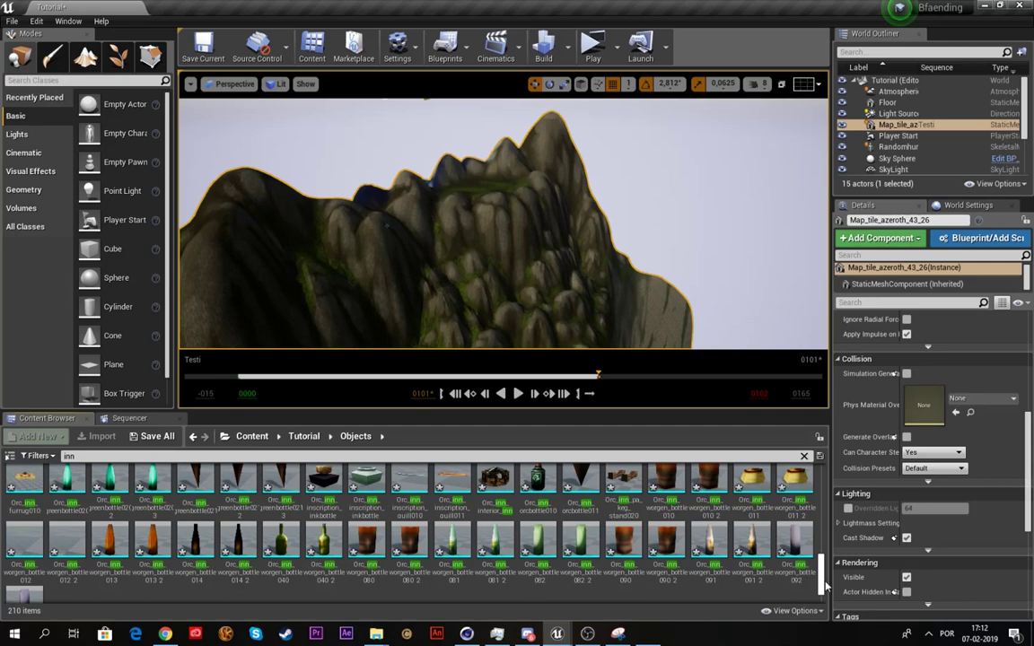
click(494, 483)
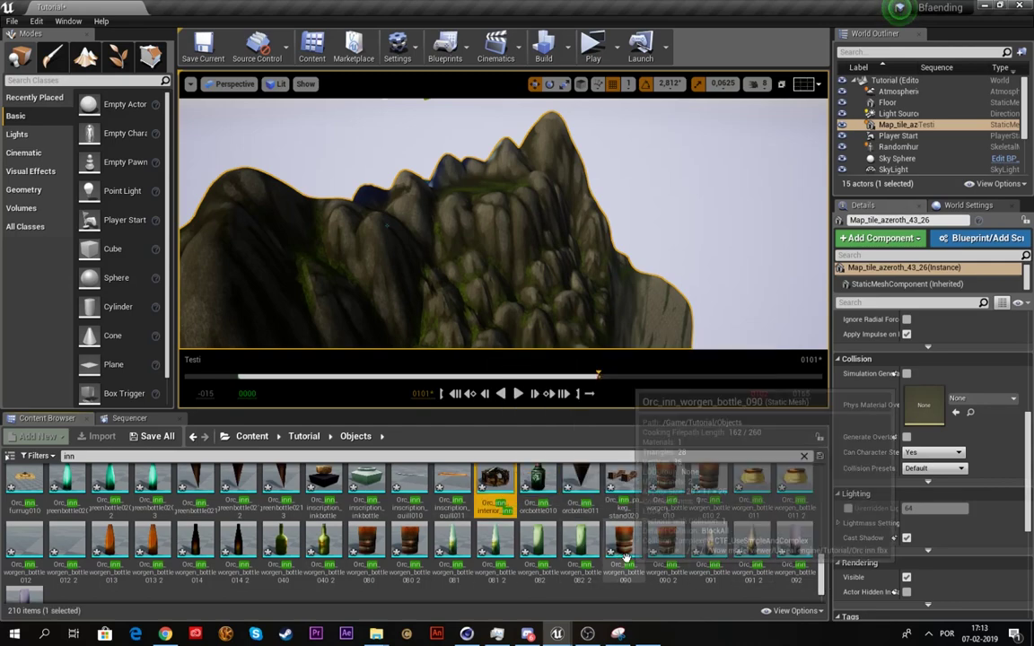
scroll(653, 558, up, 1)
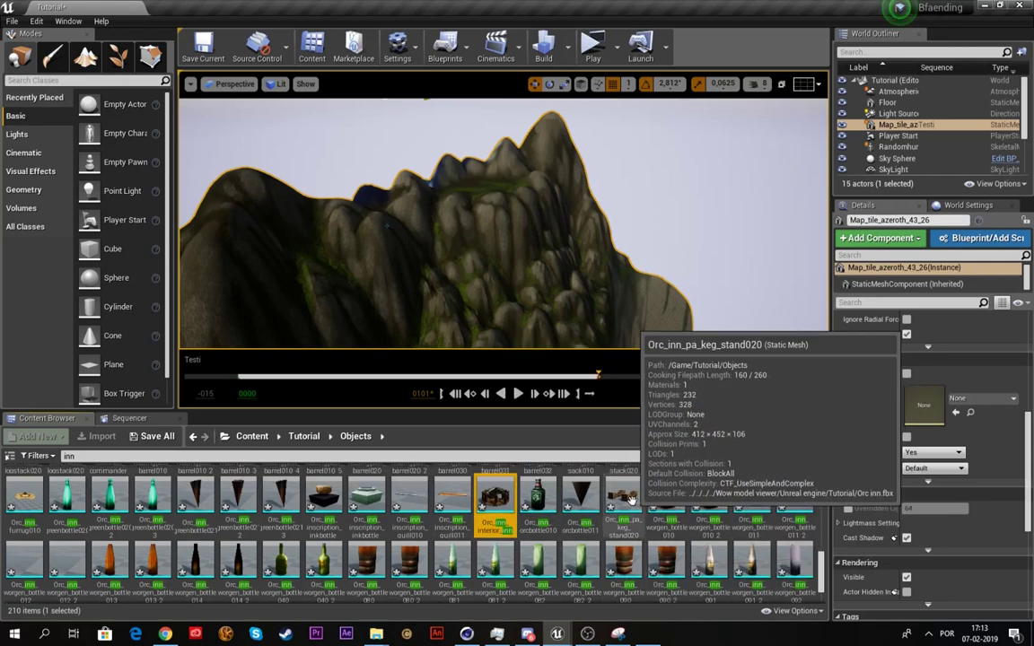
scroll(696, 537, down, 1)
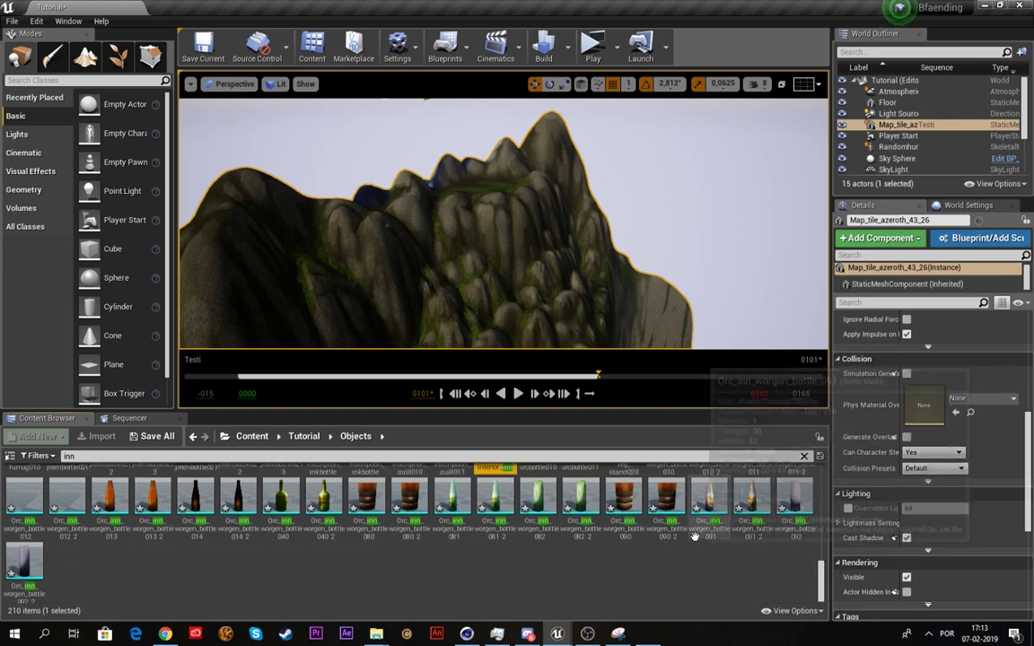
scroll(696, 536, up, 3)
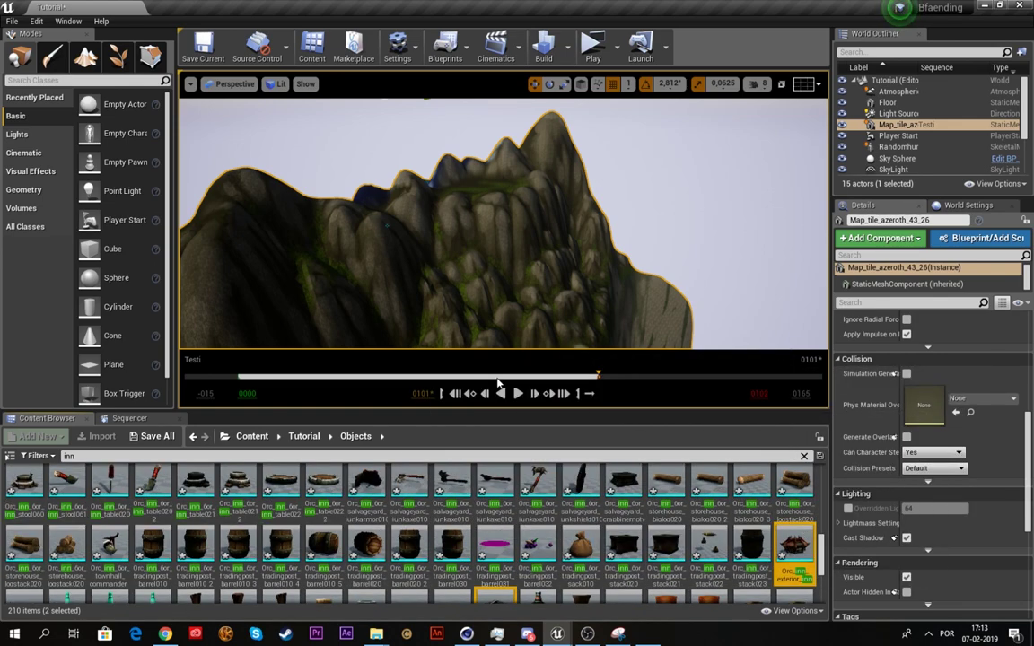
mouse_move(560, 333)
right_down()
mouse_move(503, 287)
mouse_move(511, 323)
mouse_move(529, 305)
mouse_move(547, 332)
right_up()
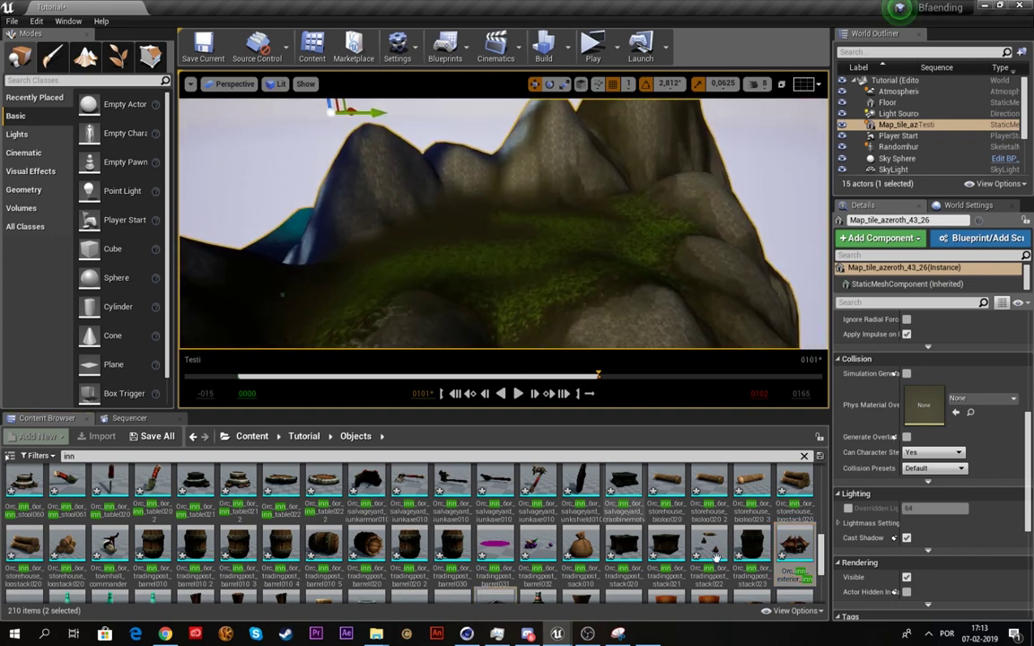
drag(792, 549, 503, 257)
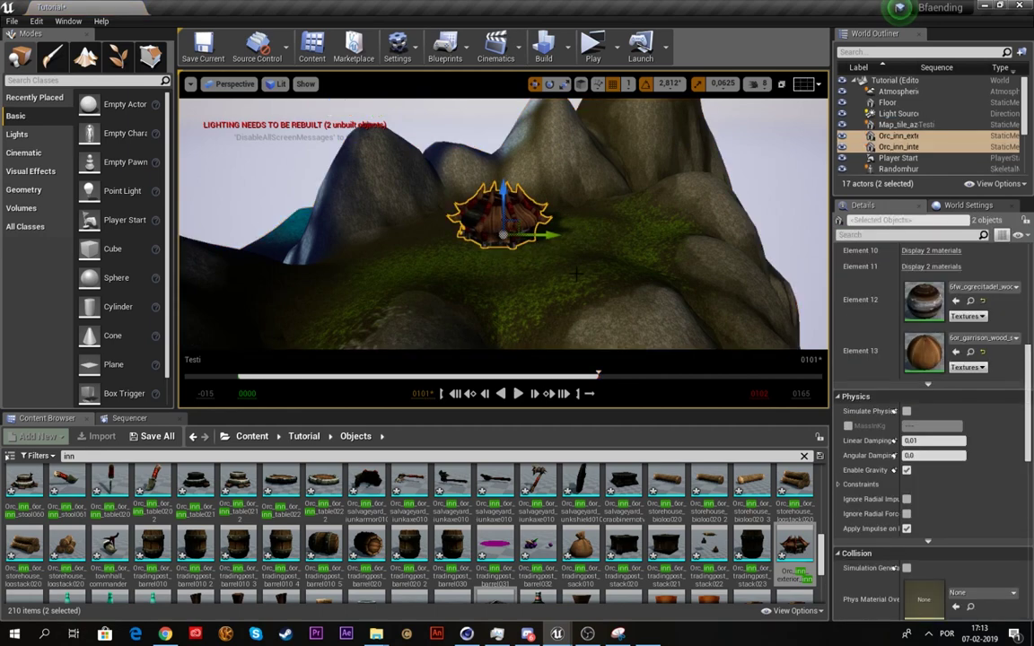
Step: Reduce the viewport camera speed to 5 and fly down to ground level in front of the placed orc inn
right_drag(481, 253, 323, 260)
key(f)
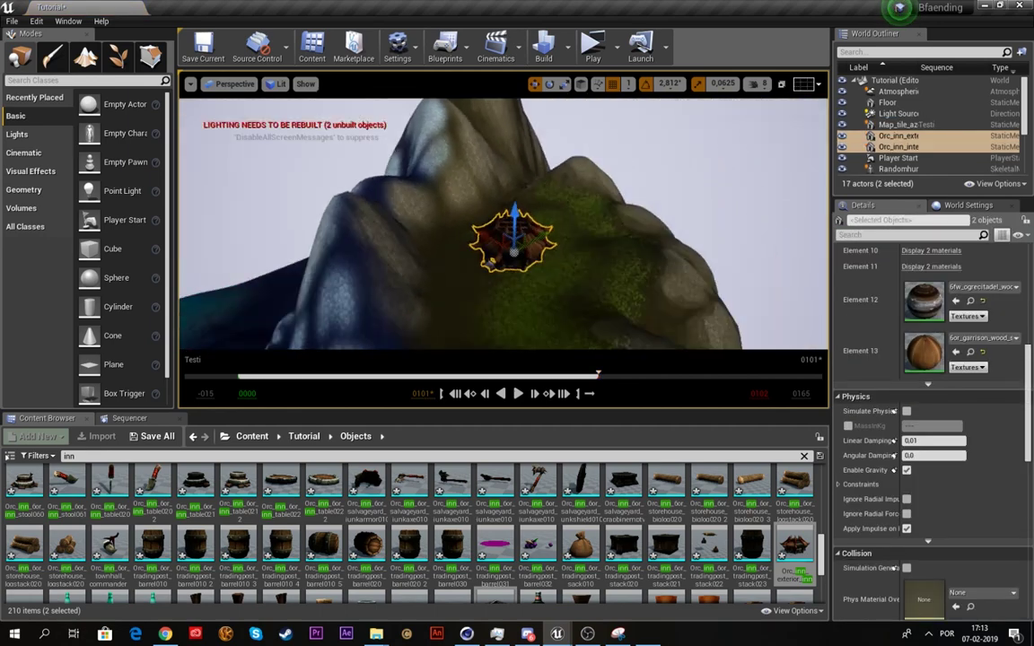
click(756, 84)
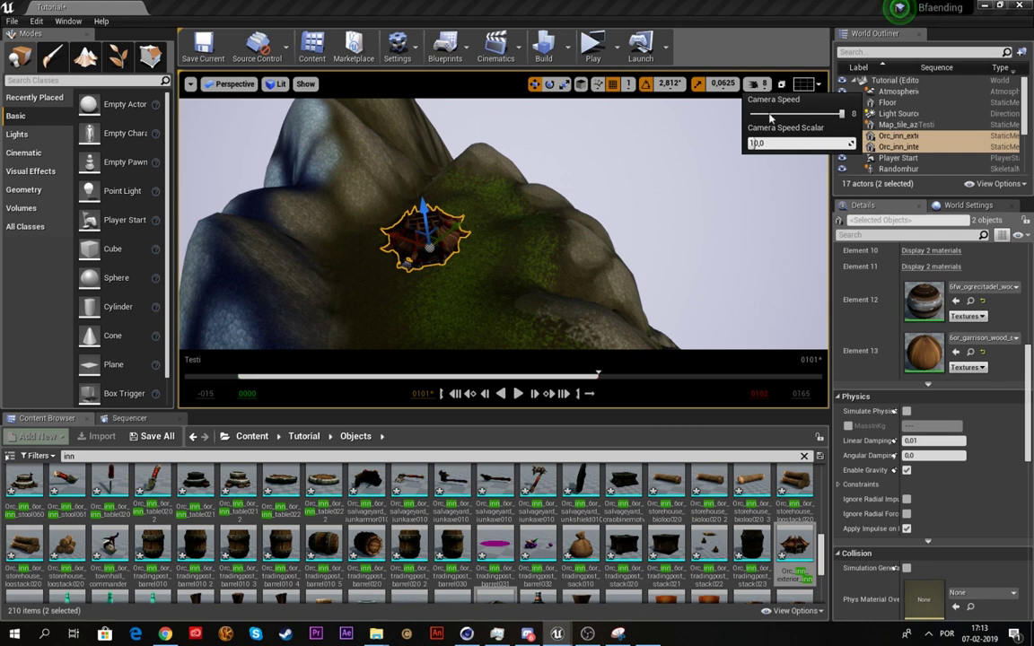
click(769, 115)
right_drag(610, 187, 574, 200)
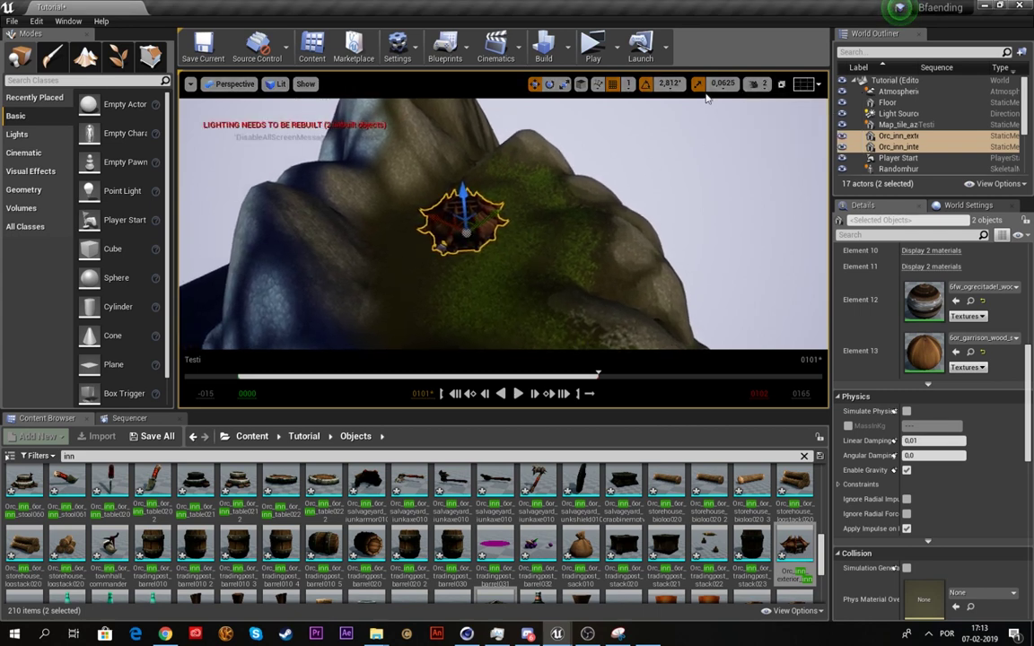
click(757, 83)
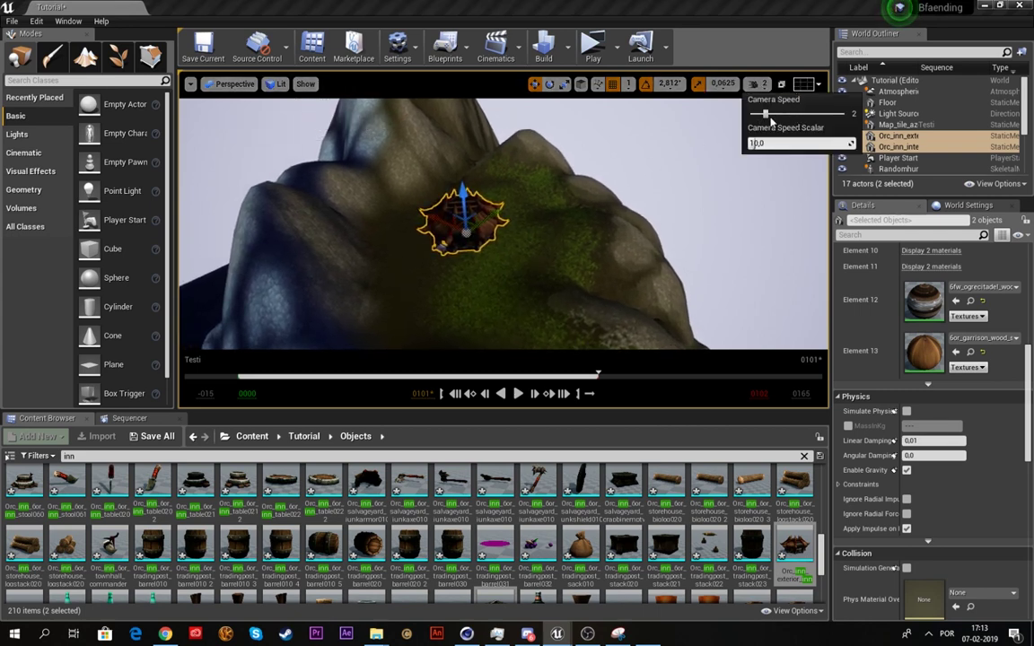
right_drag(723, 112, 646, 134)
right_drag(745, 174, 799, 180)
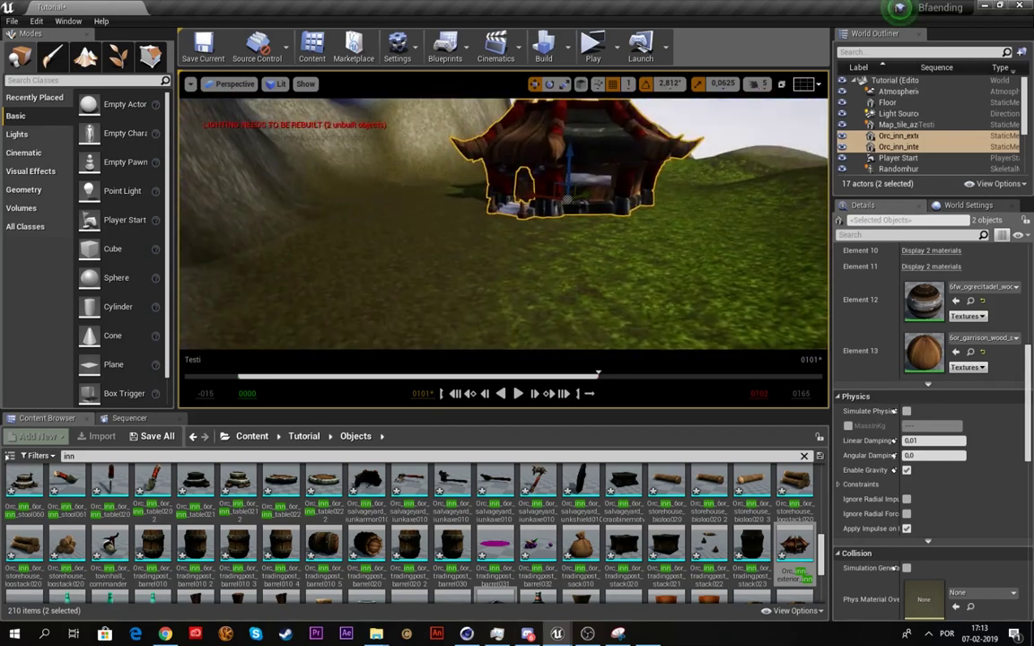
Step: Return to the Content root, clear the "inn" search and open the Arthas folder inside Characters
click(316, 437)
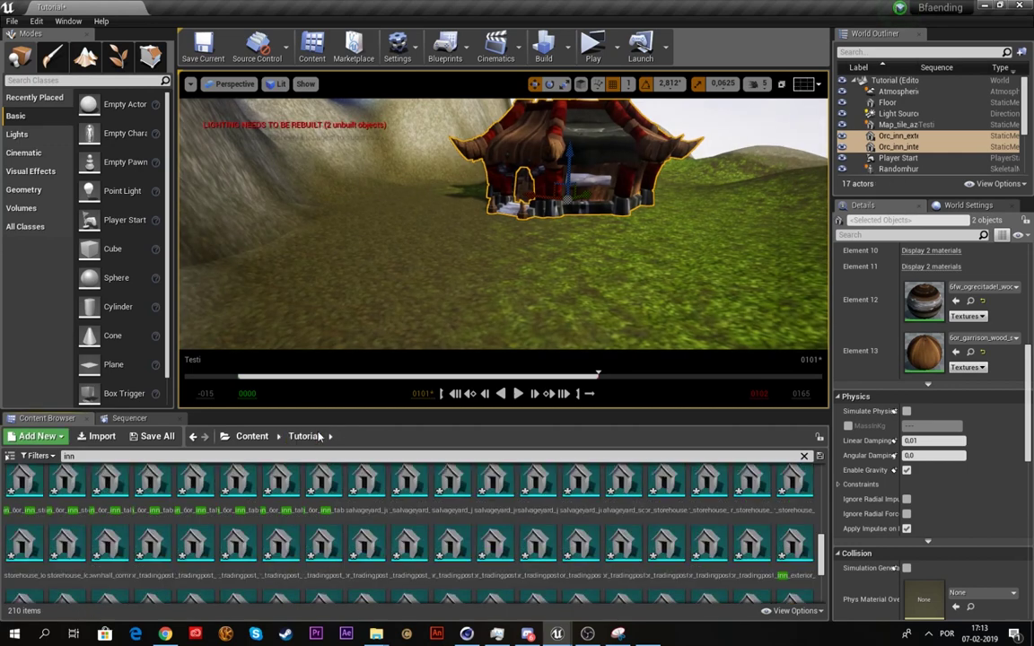
click(247, 436)
scroll(251, 543, up, 8)
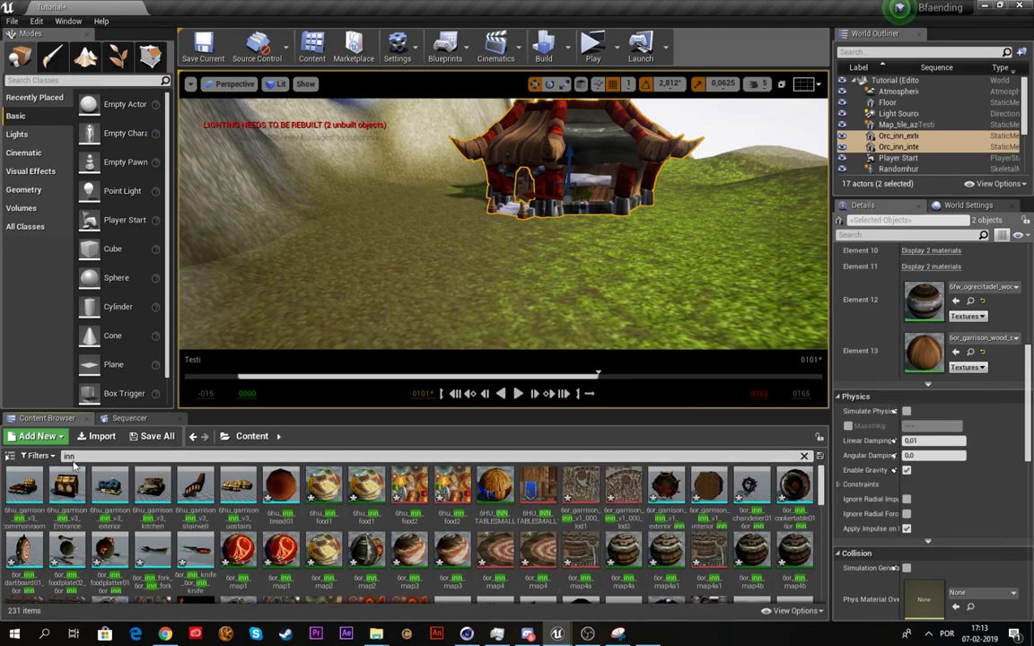
click(111, 456)
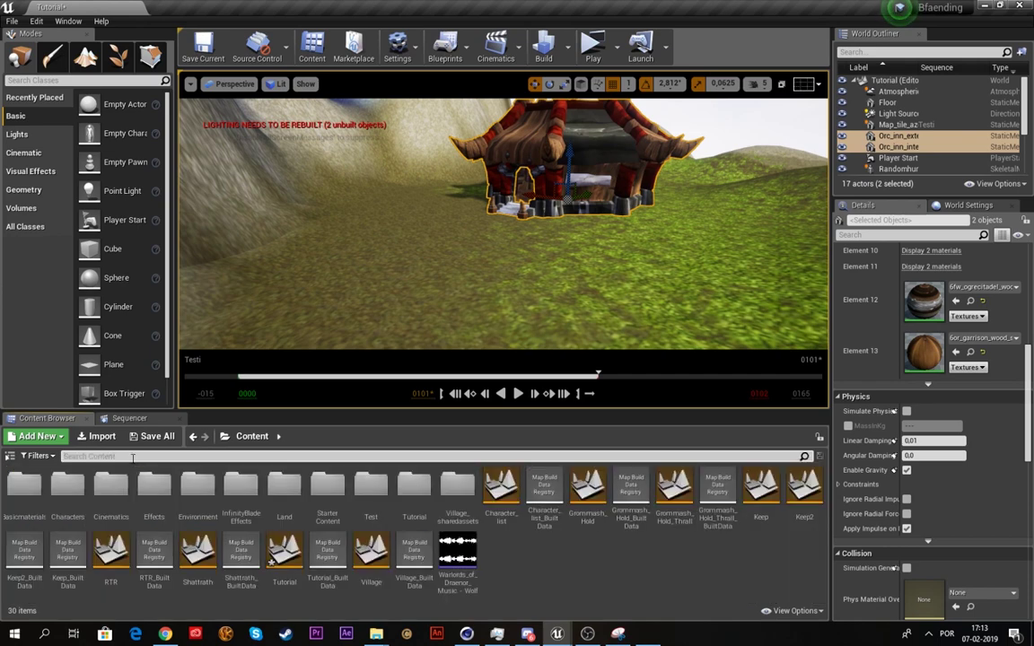
double_click(67, 489)
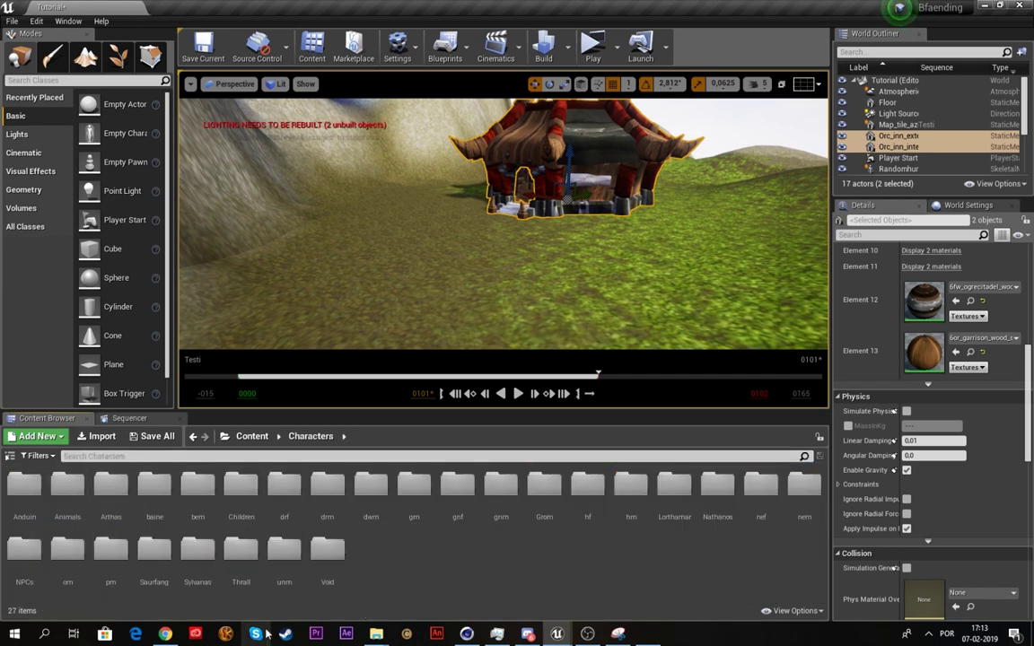
double_click(110, 489)
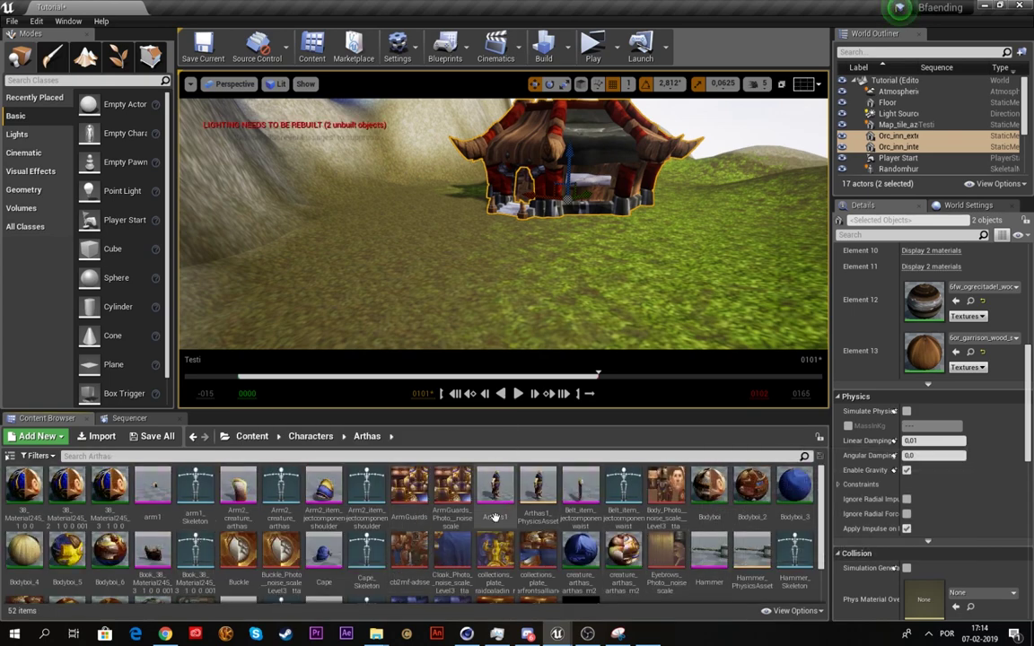
Step: Place the Arthas1 skeletal mesh on the ground in front of the orc inn and focus the view on it
drag(494, 489, 480, 343)
drag(482, 228, 481, 226)
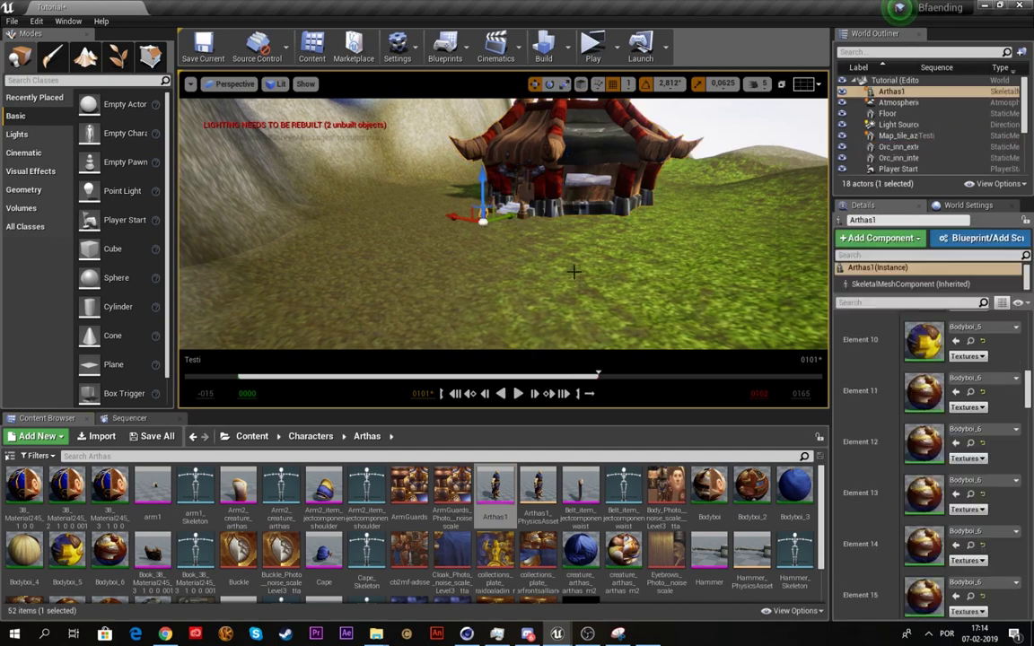
key(f)
scroll(574, 270, down, 4)
right_drag(505, 269, 377, 224)
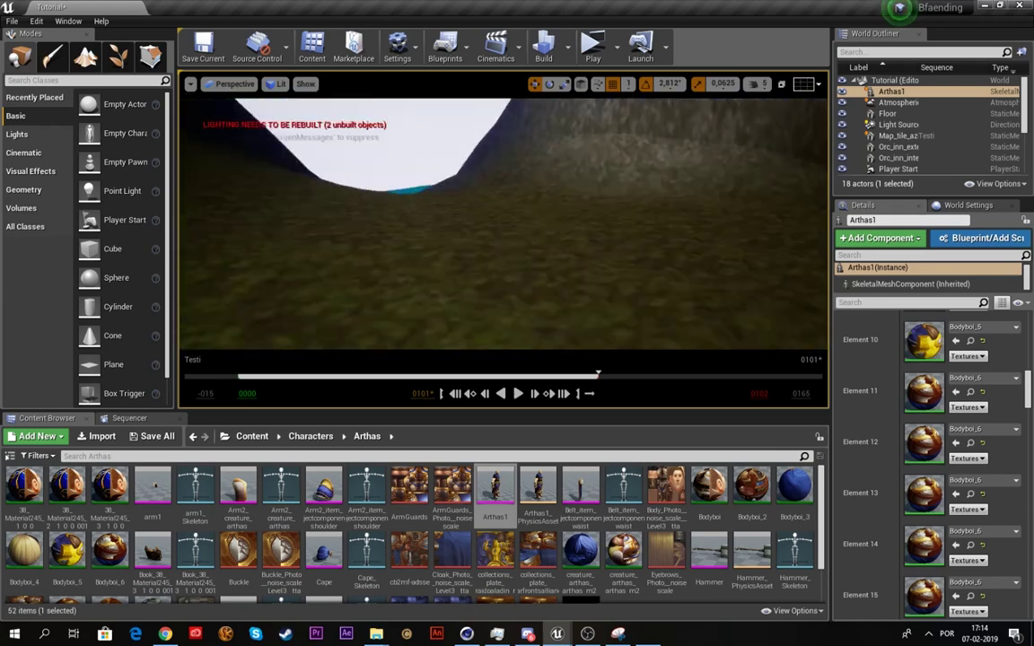